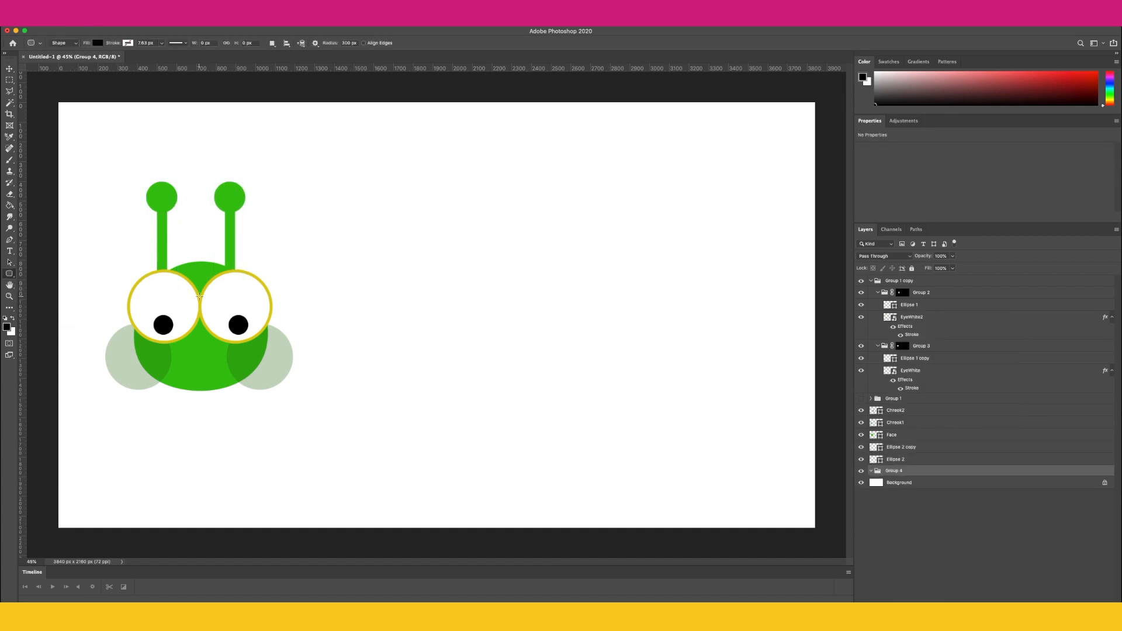
Step: Draw the worm's long tapered body shape extending behind the head toward the canvas's right side
drag(199, 297, 809, 377)
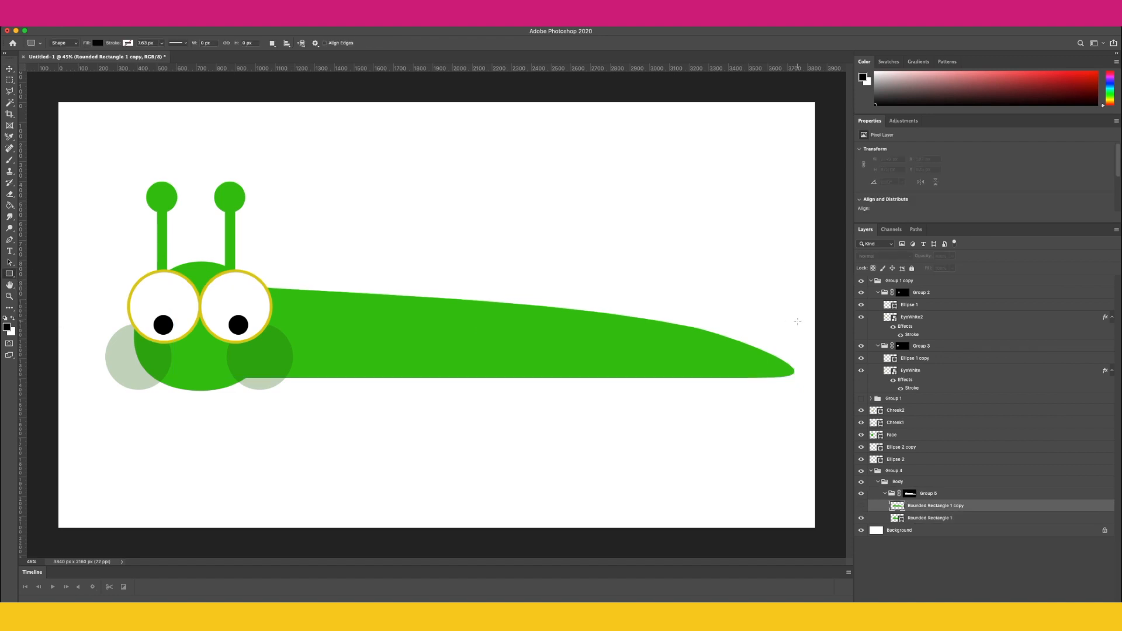
drag(797, 322, 768, 401)
Step: Duplicate the stripe rectangle repeatedly along the length of the body with the Move tool
key(v)
drag(783, 361, 669, 357)
drag(664, 315, 550, 317)
drag(551, 318, 490, 318)
drag(491, 318, 374, 317)
drag(380, 316, 262, 316)
Step: Set the fill colour of the stripe rectangle layers to dark green
double_click(896, 506)
click(704, 516)
double_click(897, 518)
click(703, 516)
double_click(896, 543)
Step: Adjust the head shapes, then duplicate the selected shape and move the copy to the left
click(703, 516)
double_click(897, 556)
click(704, 516)
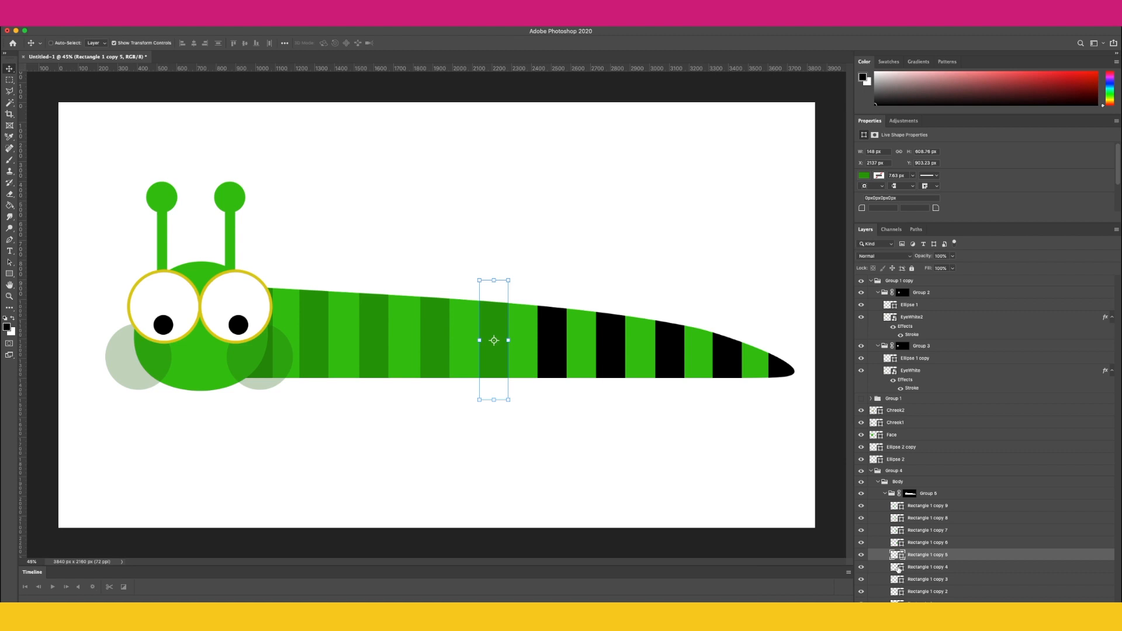
double_click(897, 568)
double_click(896, 580)
Step: Sample the head's green and apply it to the remaining stripe rectangle layers one by one
click(232, 284)
click(928, 591)
click(232, 284)
click(927, 579)
click(233, 284)
click(928, 567)
click(927, 554)
click(233, 284)
click(928, 542)
click(237, 284)
click(927, 530)
click(236, 284)
click(927, 517)
click(236, 284)
click(928, 506)
click(236, 284)
Step: Rename the group holding the eye layers as Eyes
click(871, 470)
click(898, 280)
drag(551, 288, 551, 281)
double_click(911, 335)
double_click(911, 388)
double_click(899, 280)
text(Eyes)
drag(218, 243, 256, 253)
double_click(881, 292)
click(307, 332)
click(704, 516)
scroll(235, 260, up, 10)
click(237, 284)
drag(243, 193, 243, 178)
key(super+0)
key(super+j)
drag(219, 248, 132, 248)
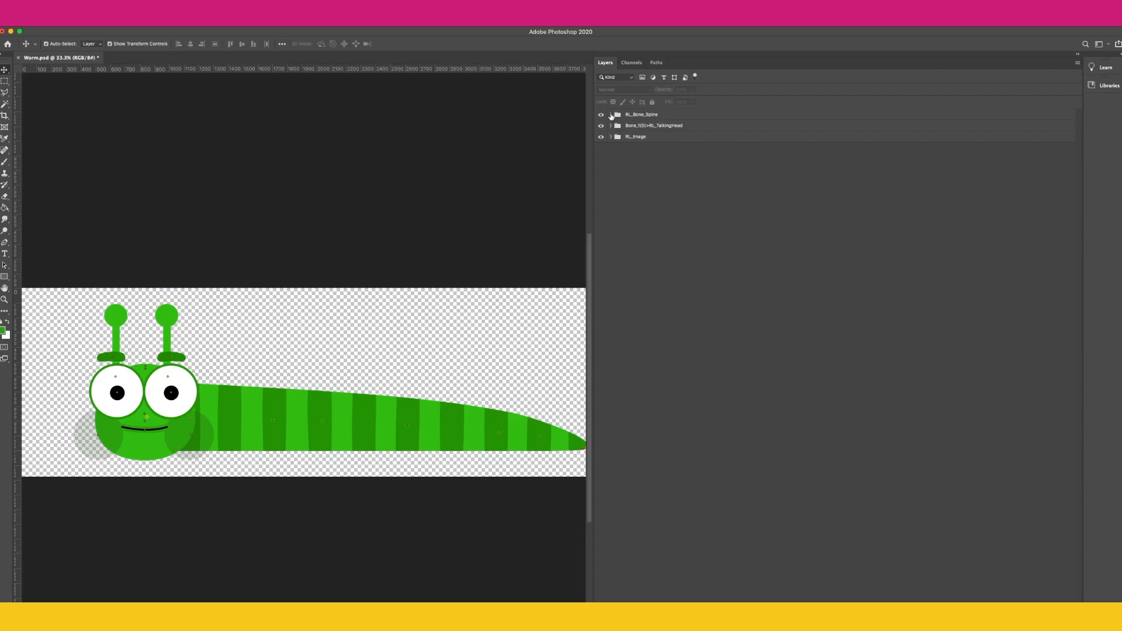
Step: Expand the RL_Bone_Spine group, hide the talking head group, and zoom in on the body's bone points
click(610, 114)
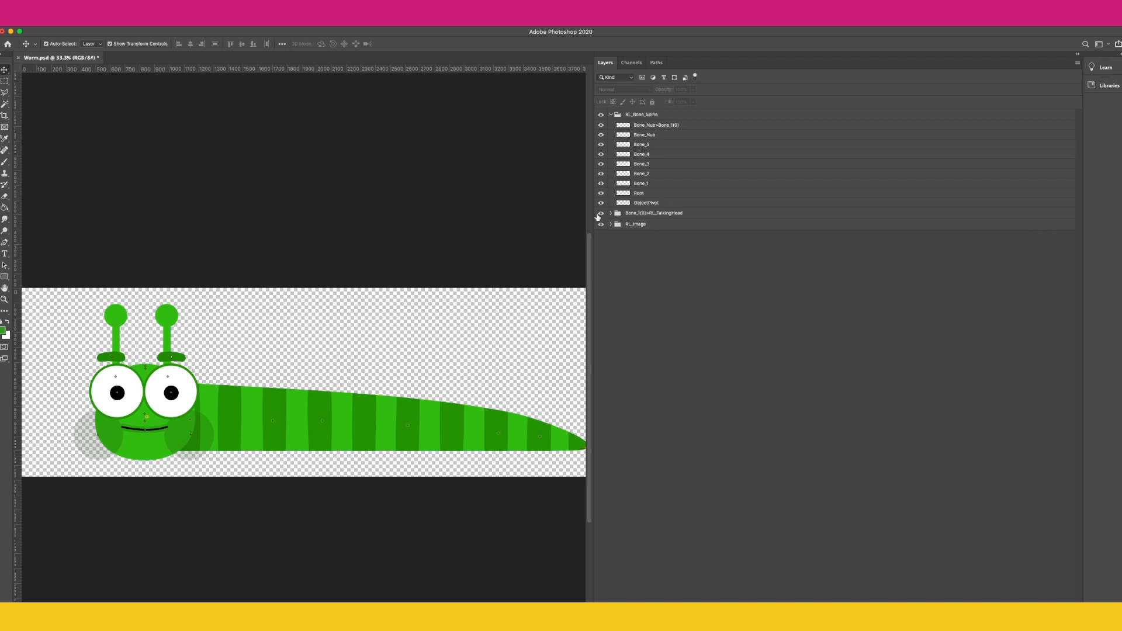
click(601, 213)
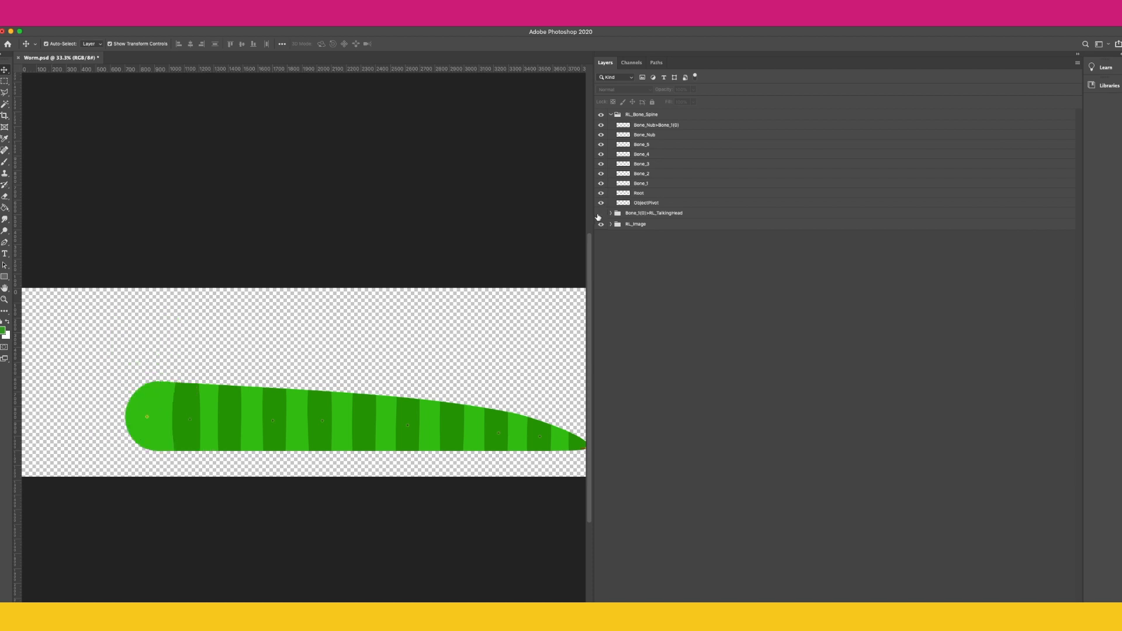
click(657, 125)
click(8, 302)
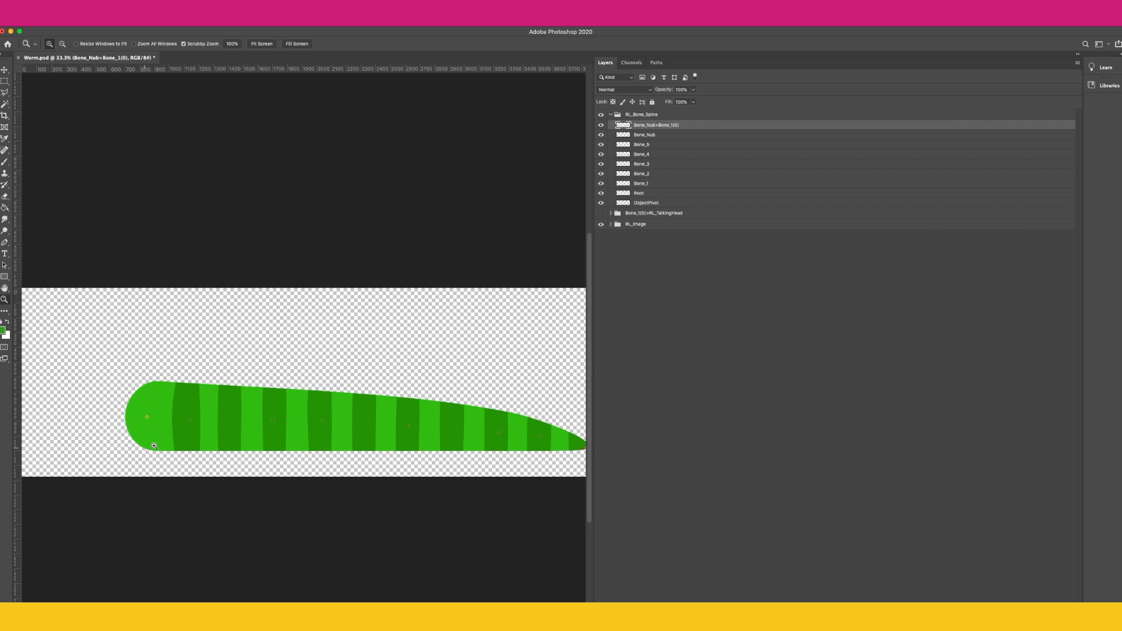
click(155, 429)
scroll(203, 453, down, 3)
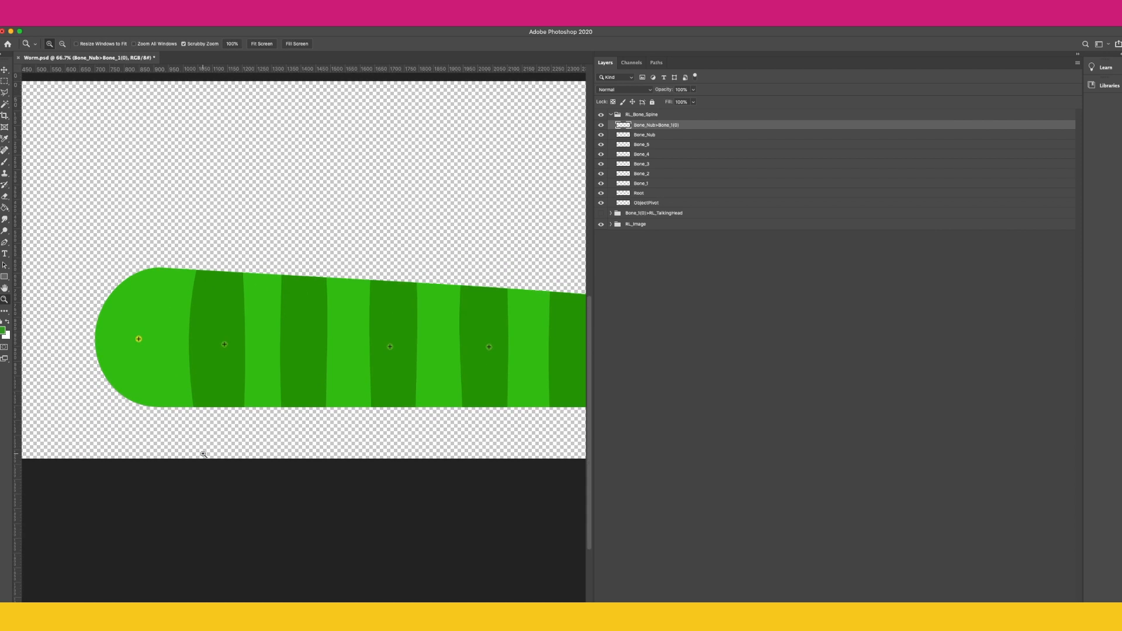
Step: Select the spine bone layers and toggle their visibility while panning along the body to examine the bone nodes
click(659, 135)
click(650, 146)
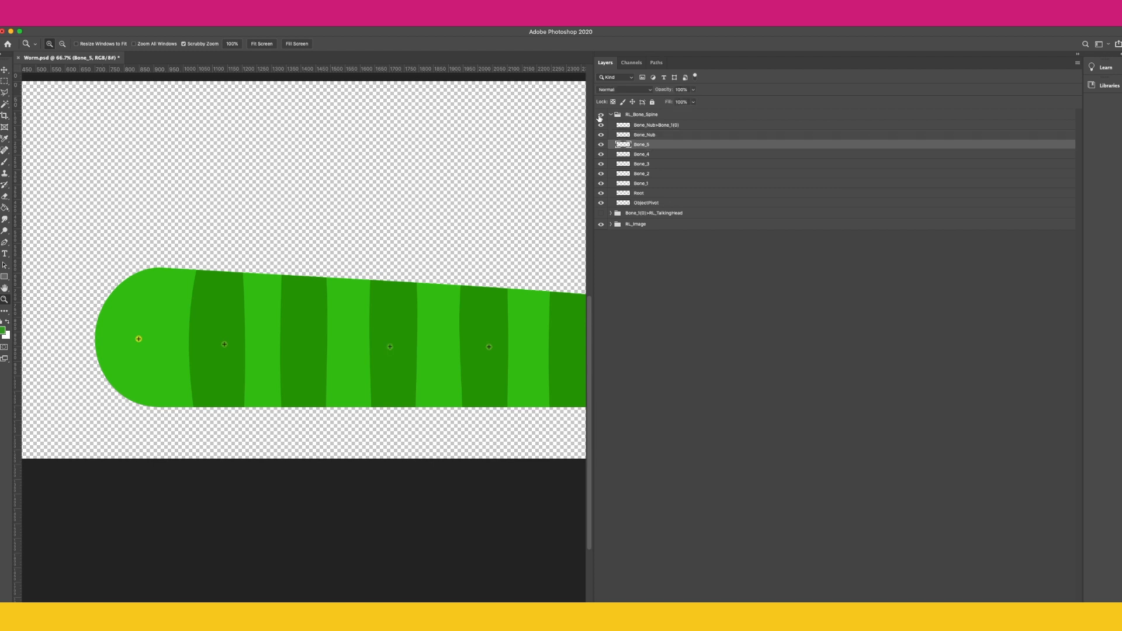
click(600, 136)
scroll(464, 300, right, 8)
scroll(465, 301, down, 2)
scroll(489, 315, right, 10)
scroll(488, 315, down, 1)
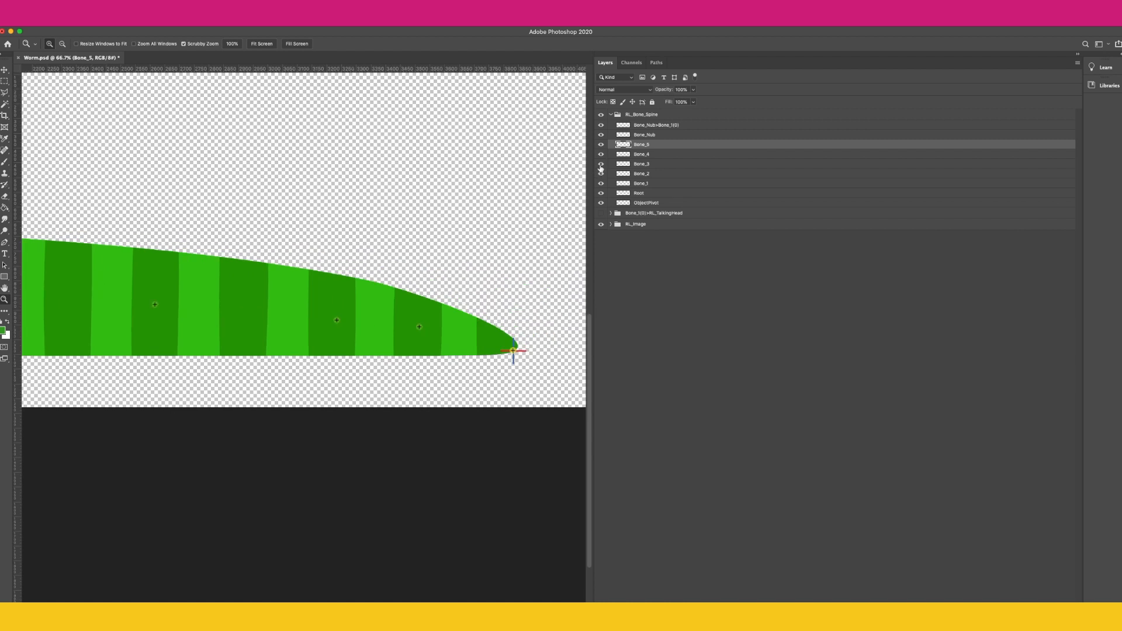
click(601, 175)
click(600, 203)
click(601, 203)
Step: Expand RL_Image and Bone_1 to examine the Body layer, toggling its visibility, and zoom back out
click(610, 223)
click(617, 235)
click(640, 235)
click(641, 183)
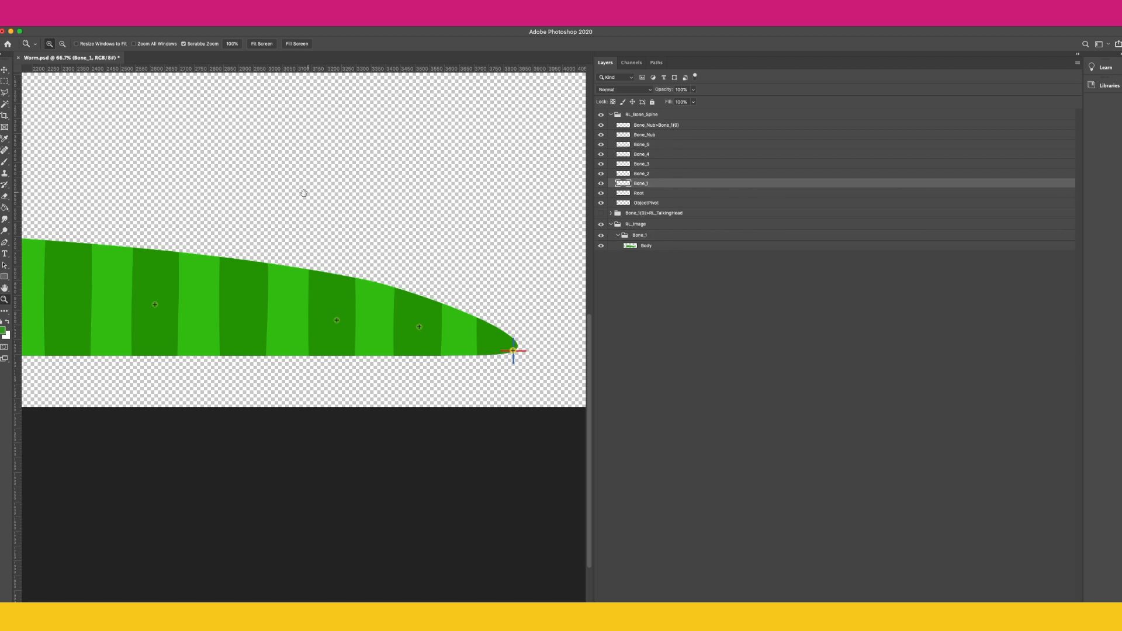
scroll(301, 193, left, 15)
scroll(301, 193, up, 1)
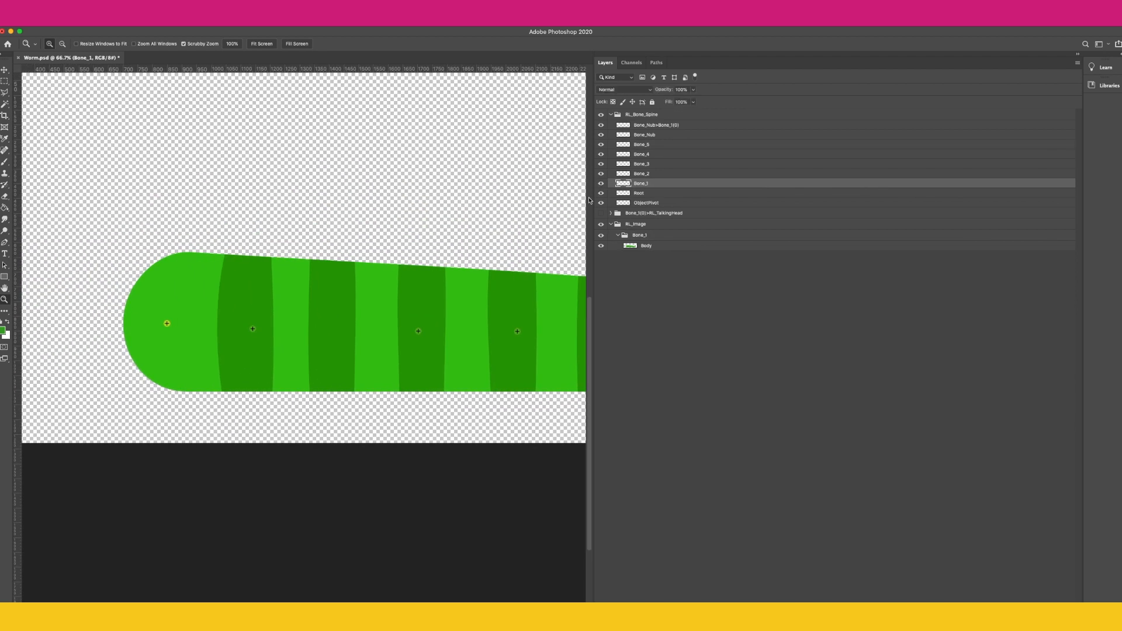
scroll(568, 238, right, 15)
scroll(568, 237, down, 2)
click(600, 235)
click(601, 235)
right_click(438, 246)
click(459, 244)
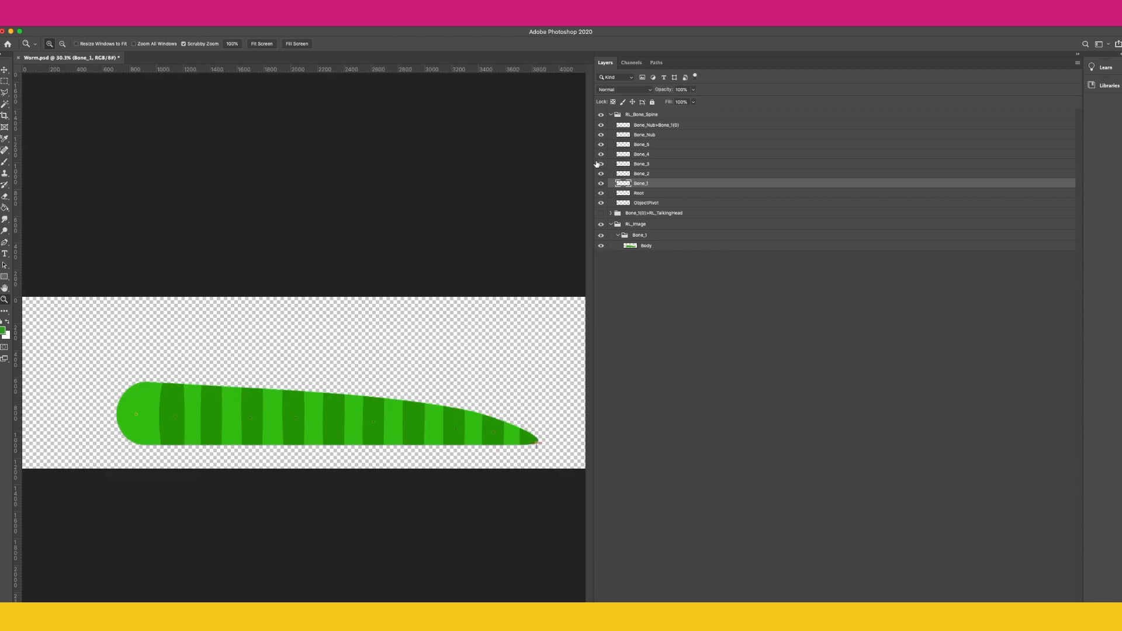
Step: Hide the spine and image groups, show the Bone_1(0)+RL_TalkingHead group, and zoom in on the head
click(610, 114)
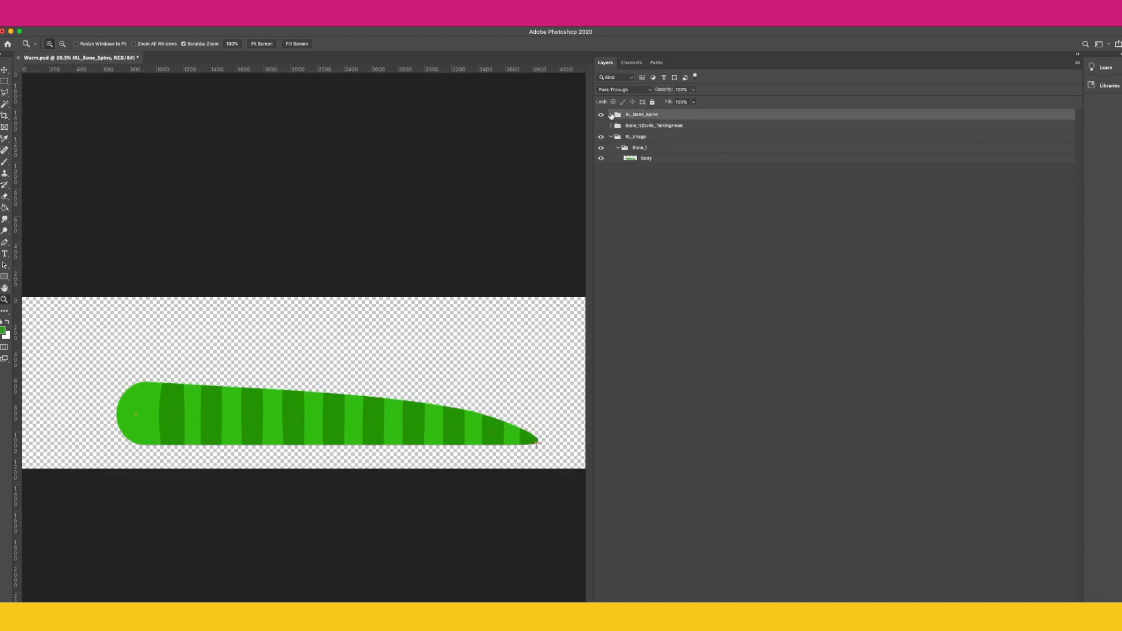
click(601, 115)
click(601, 136)
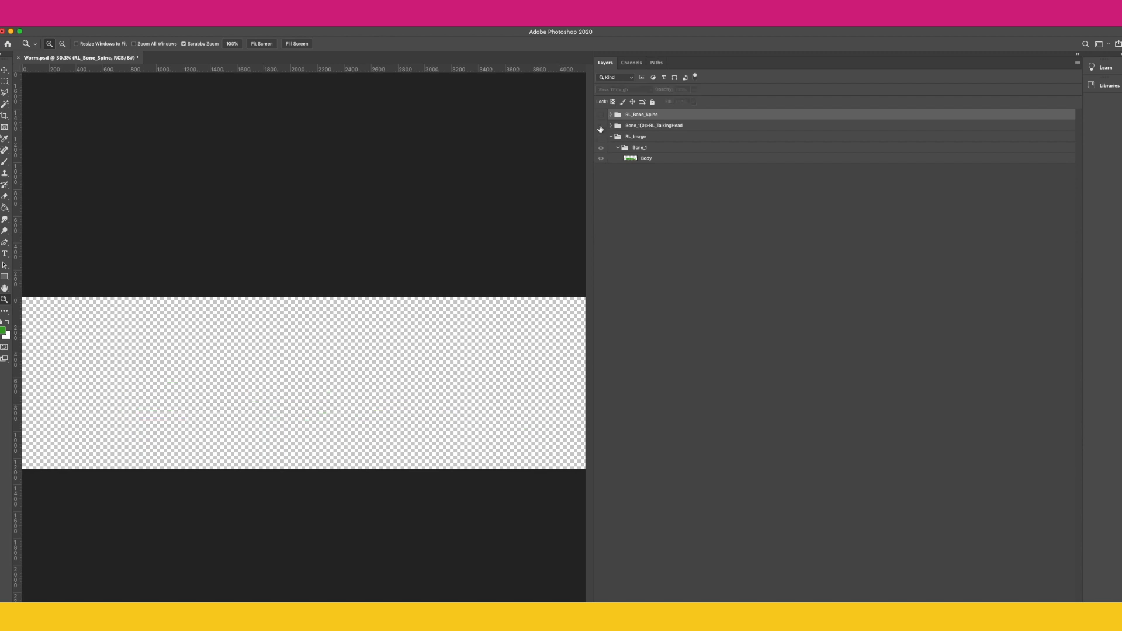
click(601, 126)
click(634, 126)
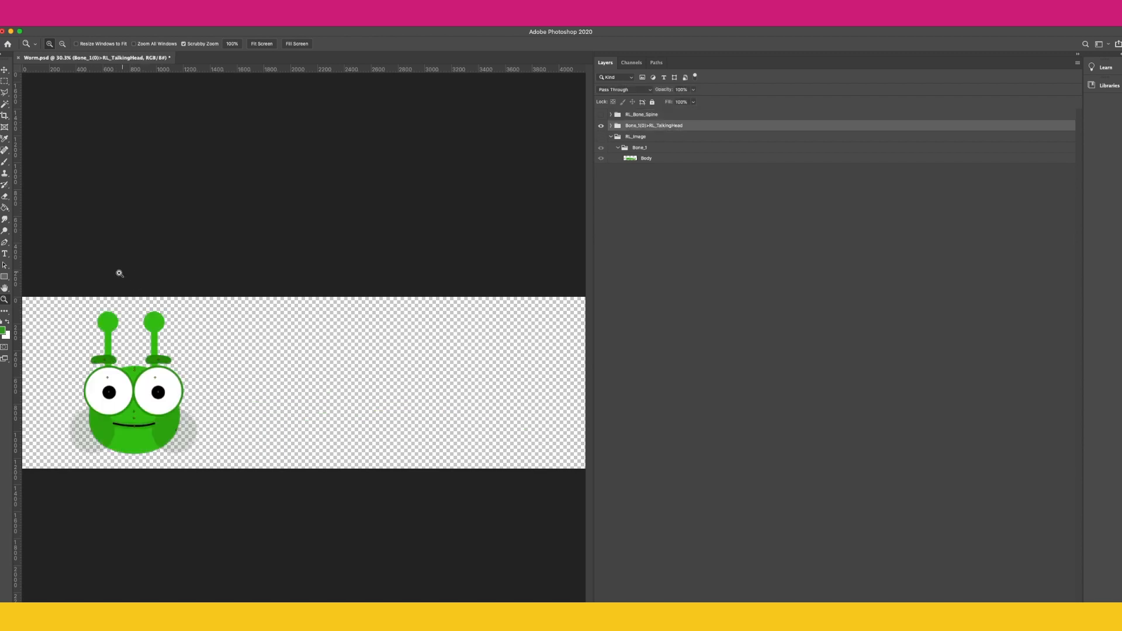
click(611, 126)
click(139, 394)
click(131, 392)
drag(126, 387, 320, 343)
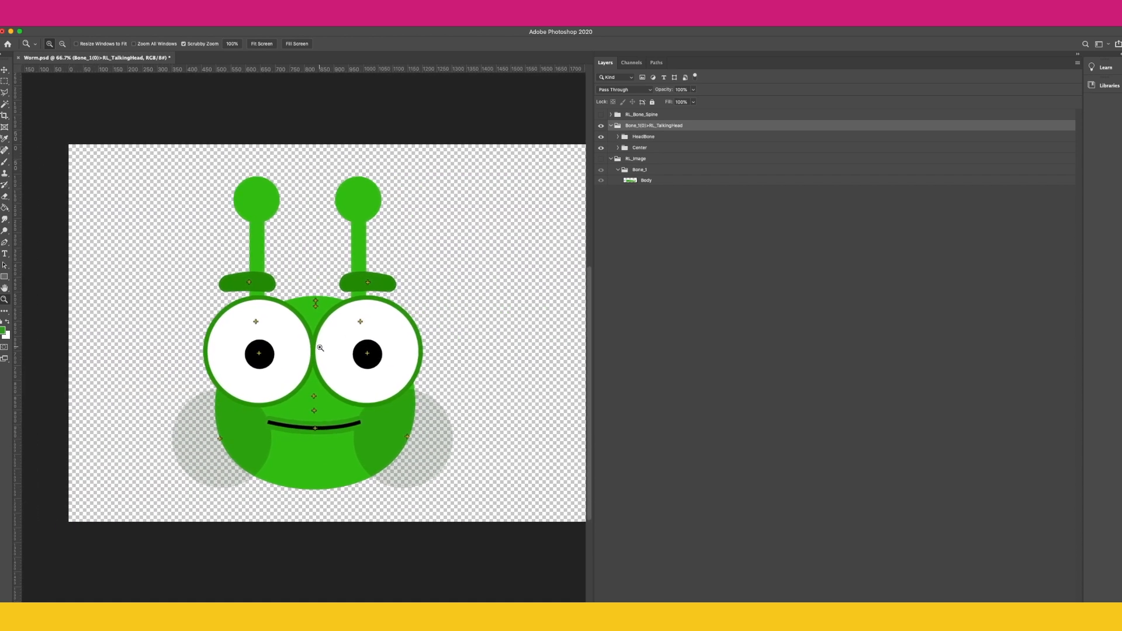
Step: Expand the HeadBone and Center groups and toggle the Mouth group's visibility to inspect its sprites
click(320, 345)
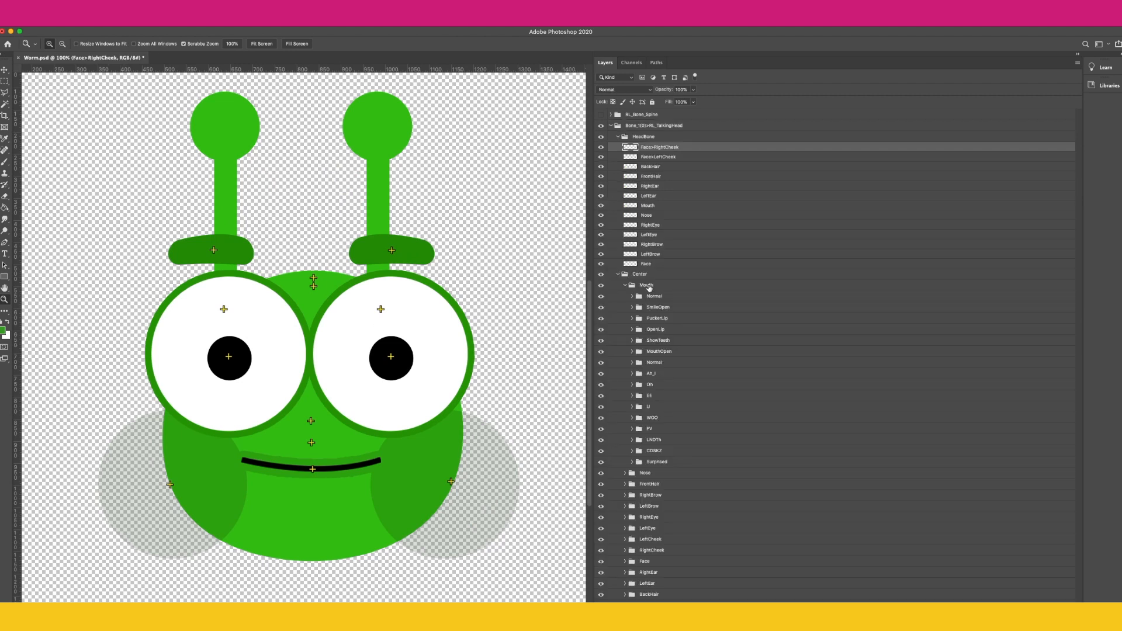
click(649, 286)
click(661, 208)
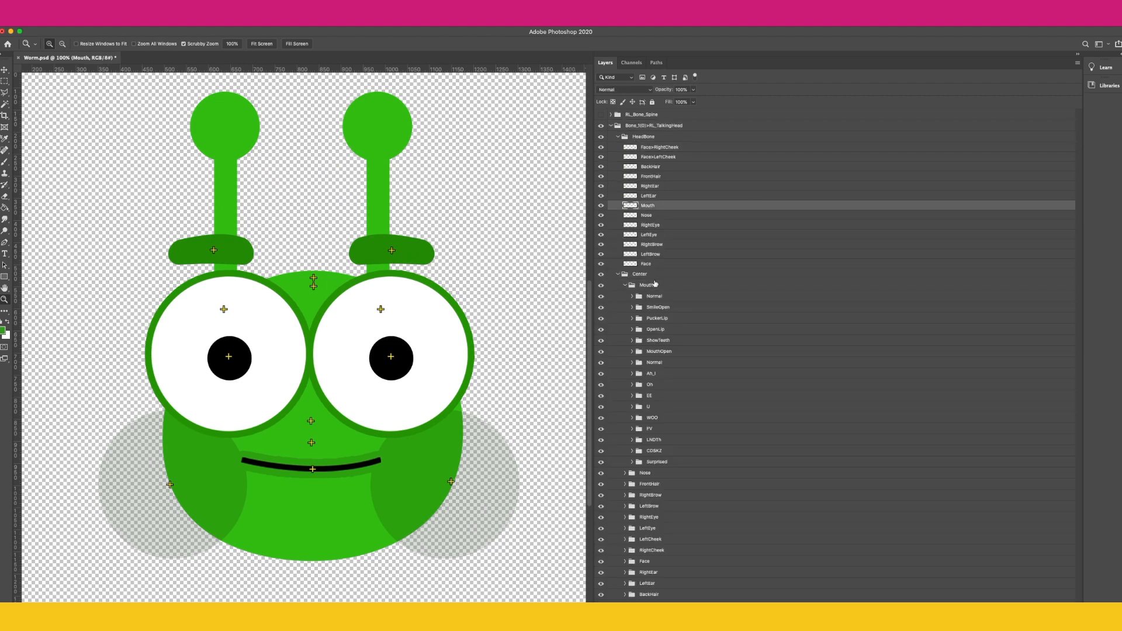
click(652, 286)
click(600, 286)
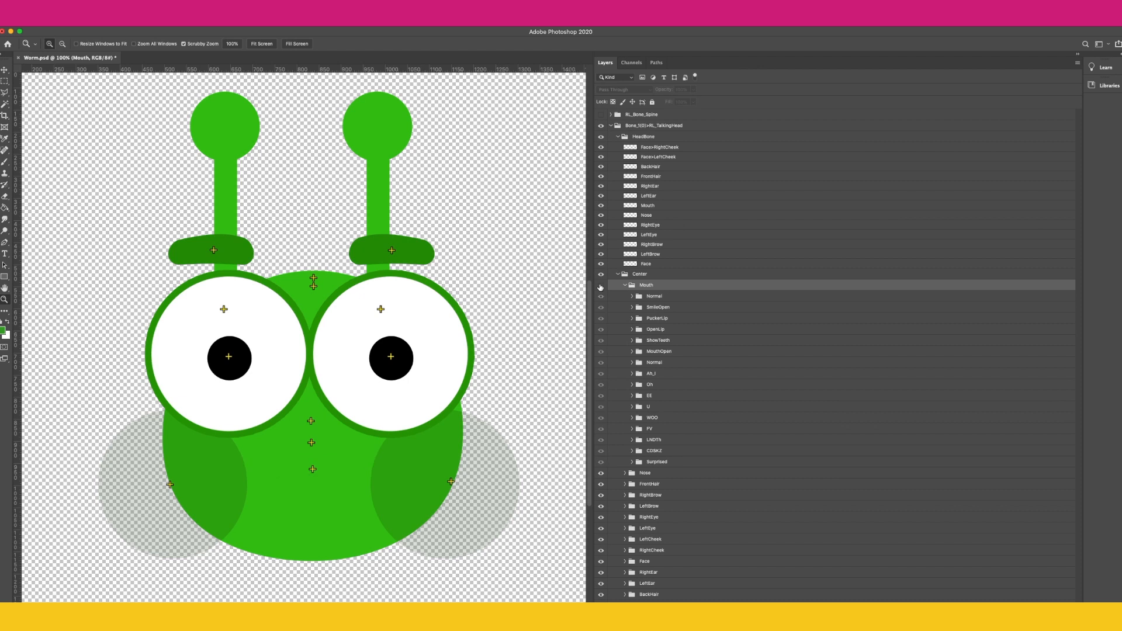
click(601, 287)
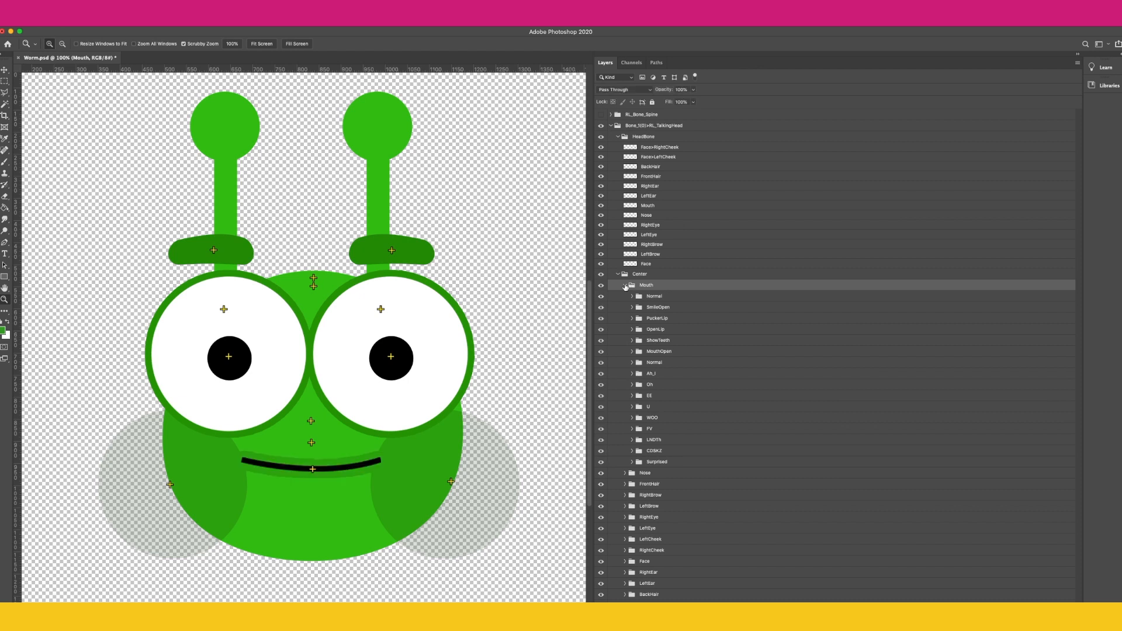
click(624, 286)
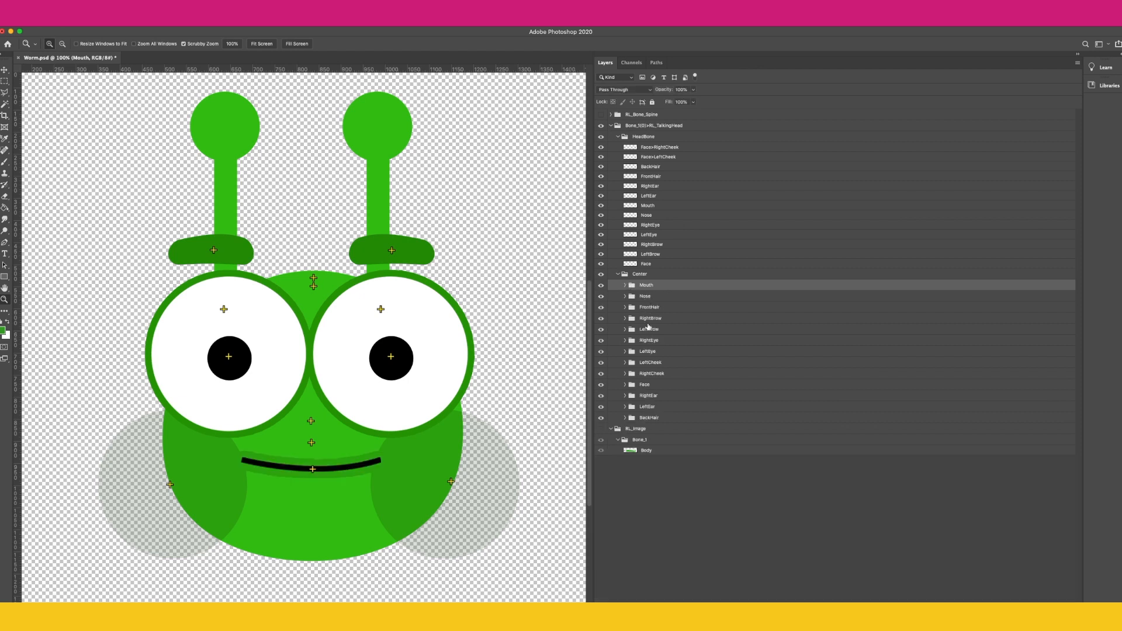
Step: Select the cheek bone layers and toggle the RightCheek and LeftCheek sprite groups to compare them
click(649, 330)
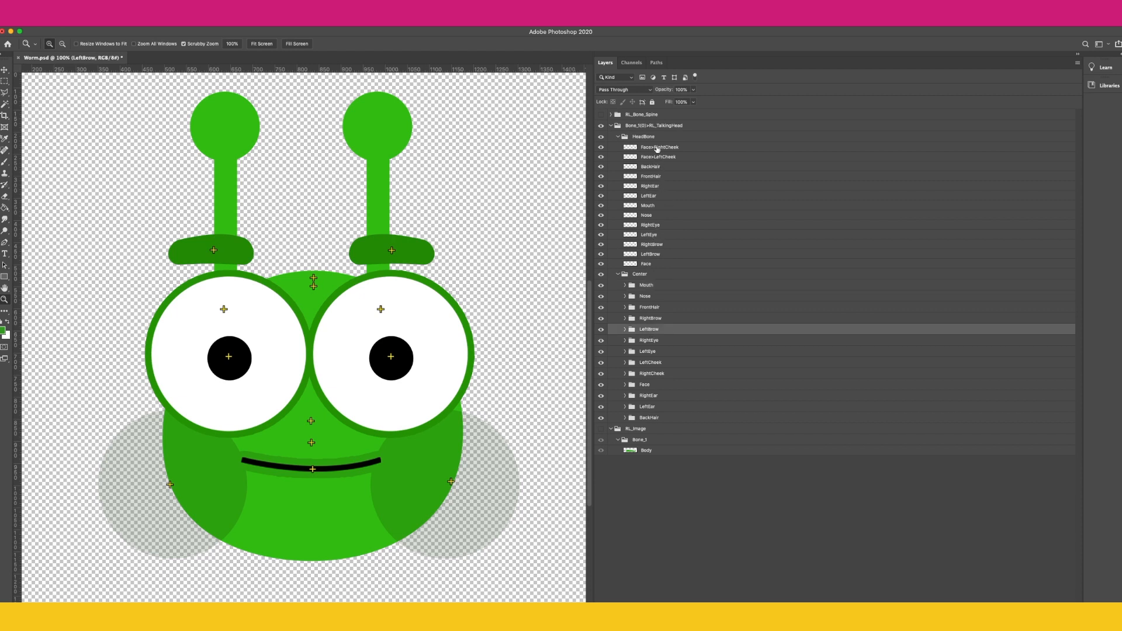
click(657, 148)
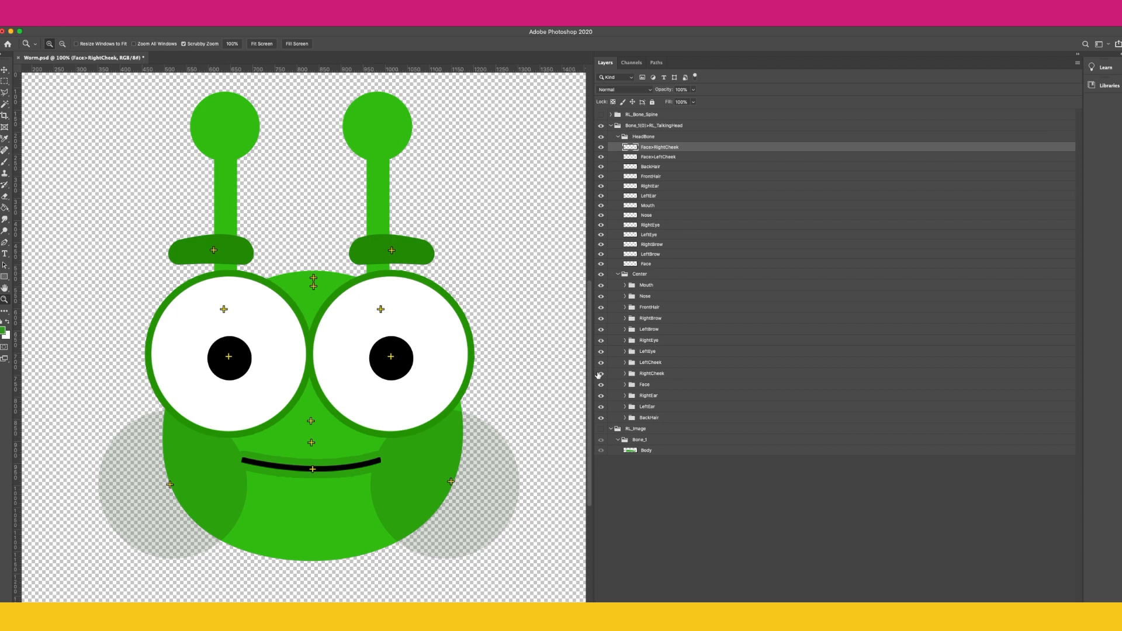
click(601, 373)
click(600, 373)
click(658, 157)
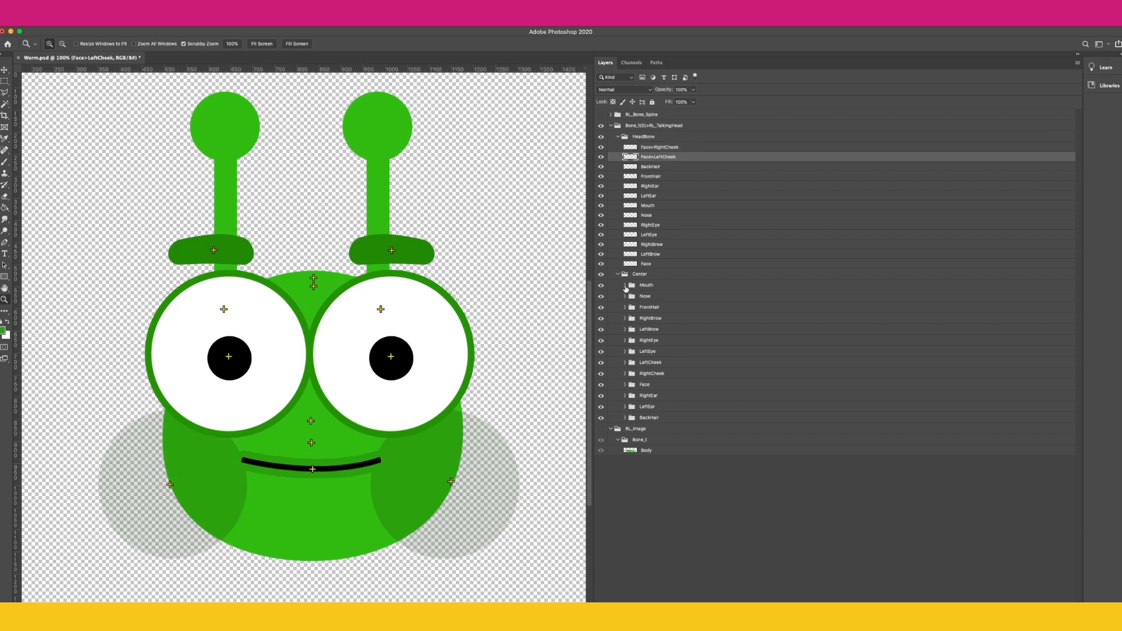
click(600, 362)
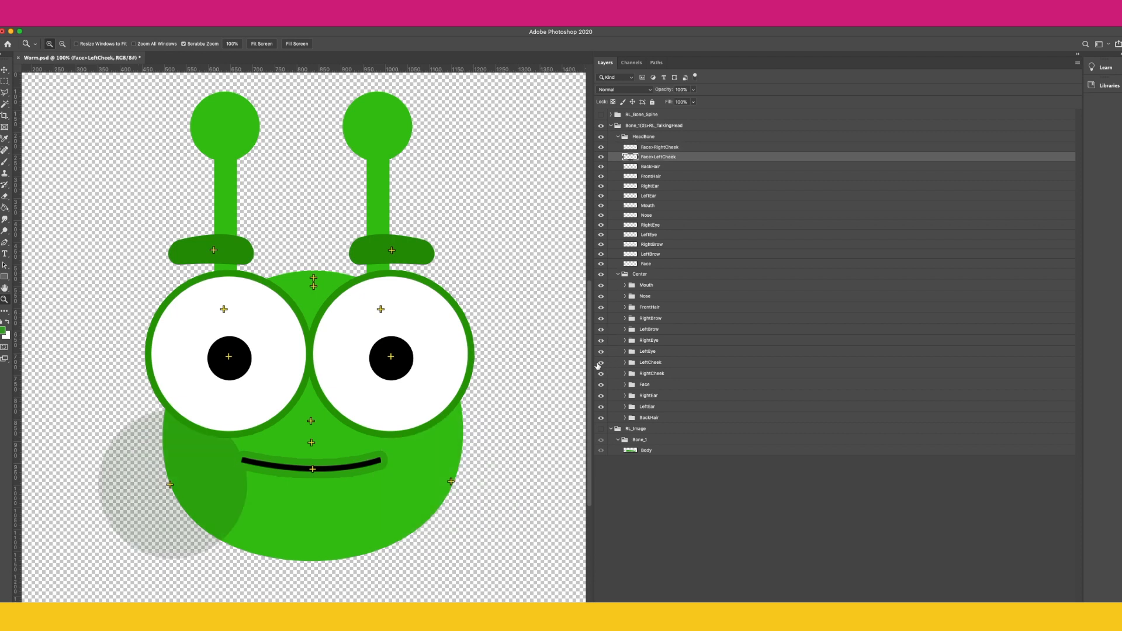
click(599, 363)
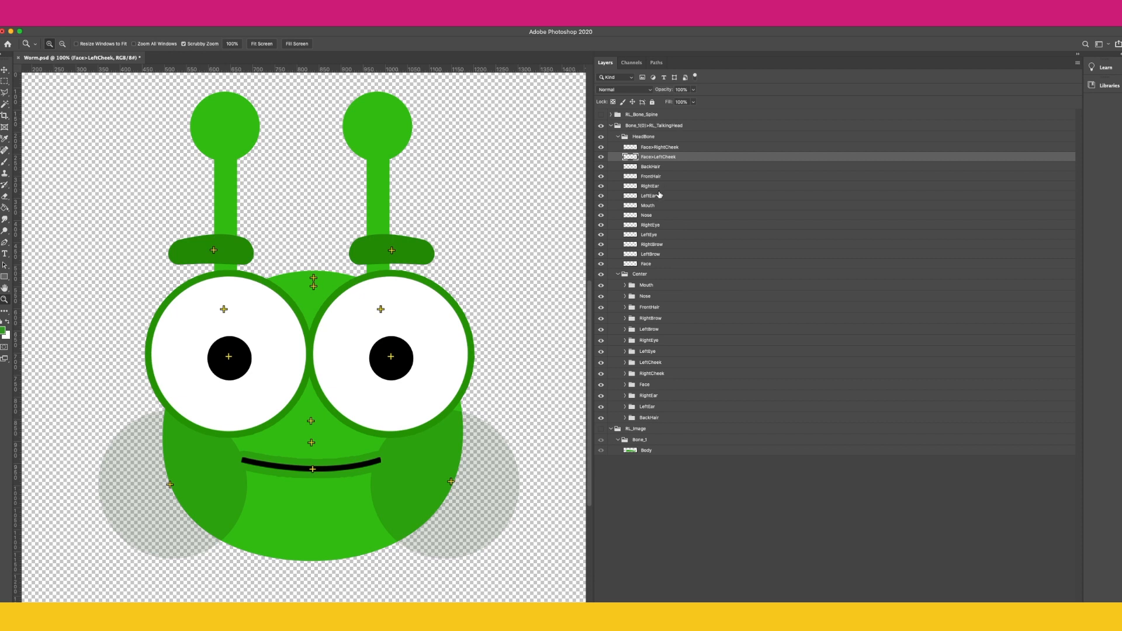
Step: Select the ear bone layers and toggle the RightEar and LeftEar sprite groups to compare them
click(658, 187)
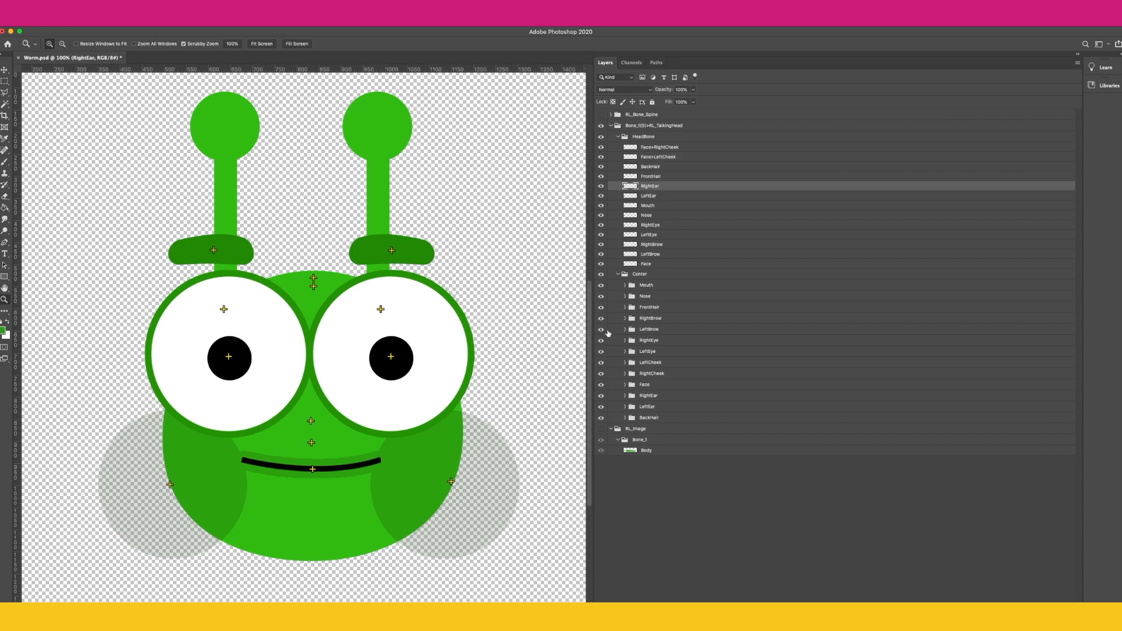
click(600, 396)
click(601, 396)
click(651, 196)
click(600, 407)
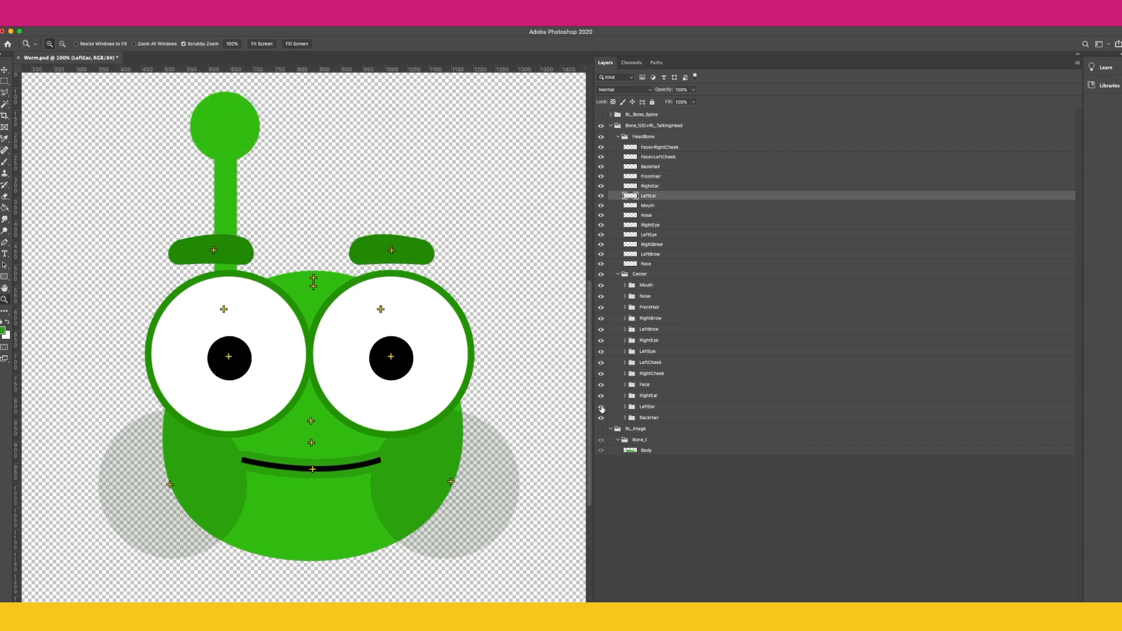
click(601, 408)
click(652, 208)
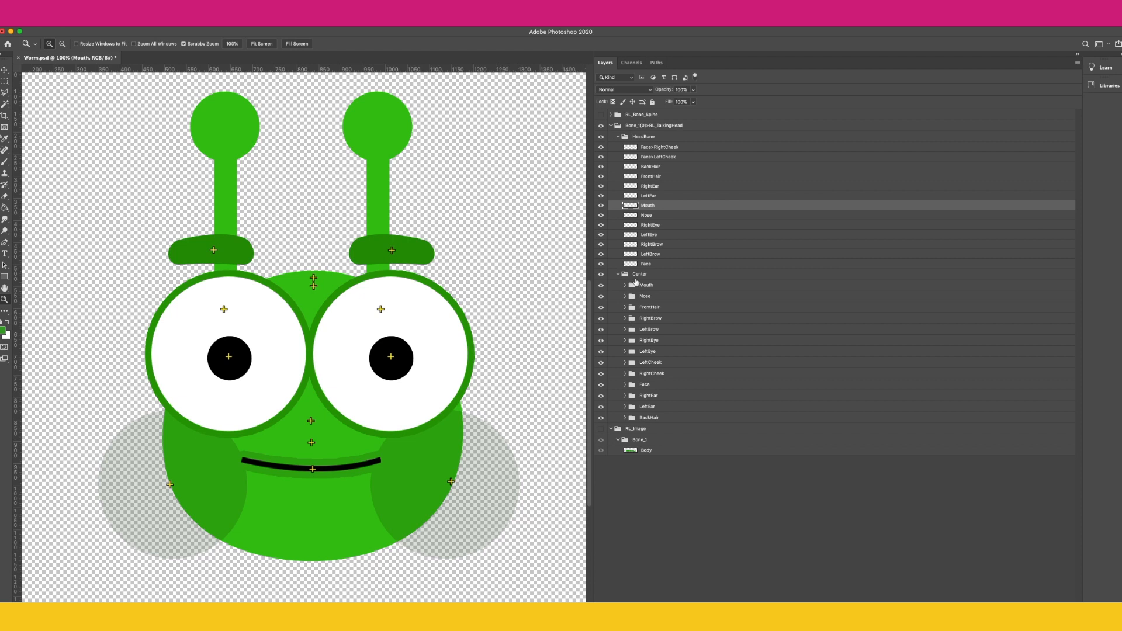
Step: Toggle the Mouth group again and select the RightEye bone layer and RightEye sprite group
click(601, 287)
click(602, 287)
click(657, 226)
click(622, 344)
click(601, 343)
click(602, 342)
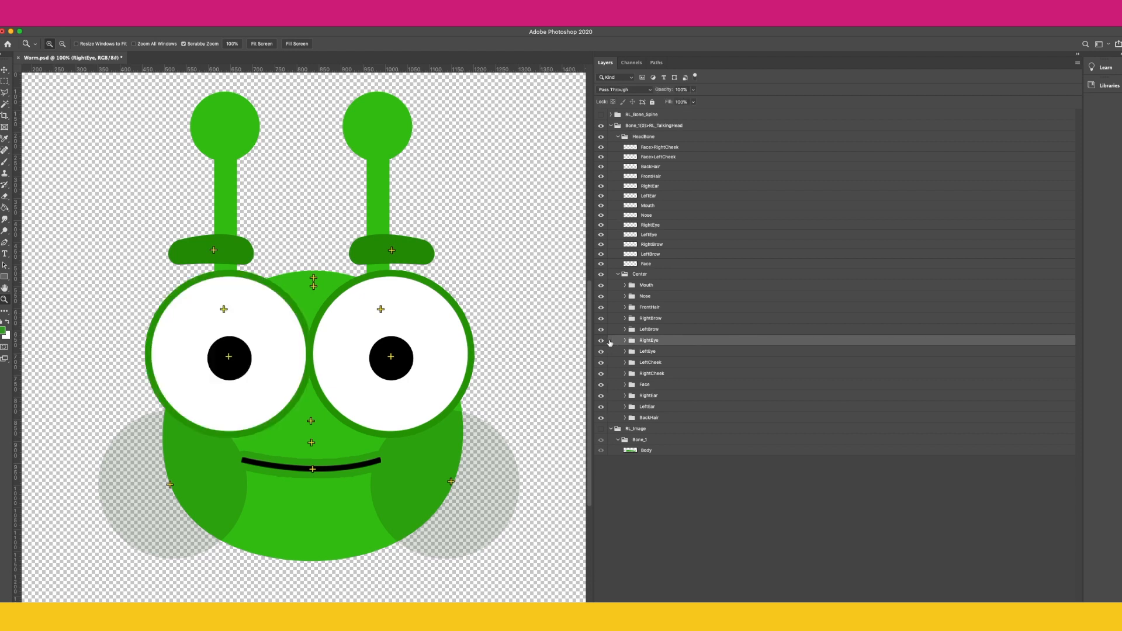
Step: Expand the RightEye group and toggle its Normal and SmileClose sprite parts to examine the eye layers
click(625, 340)
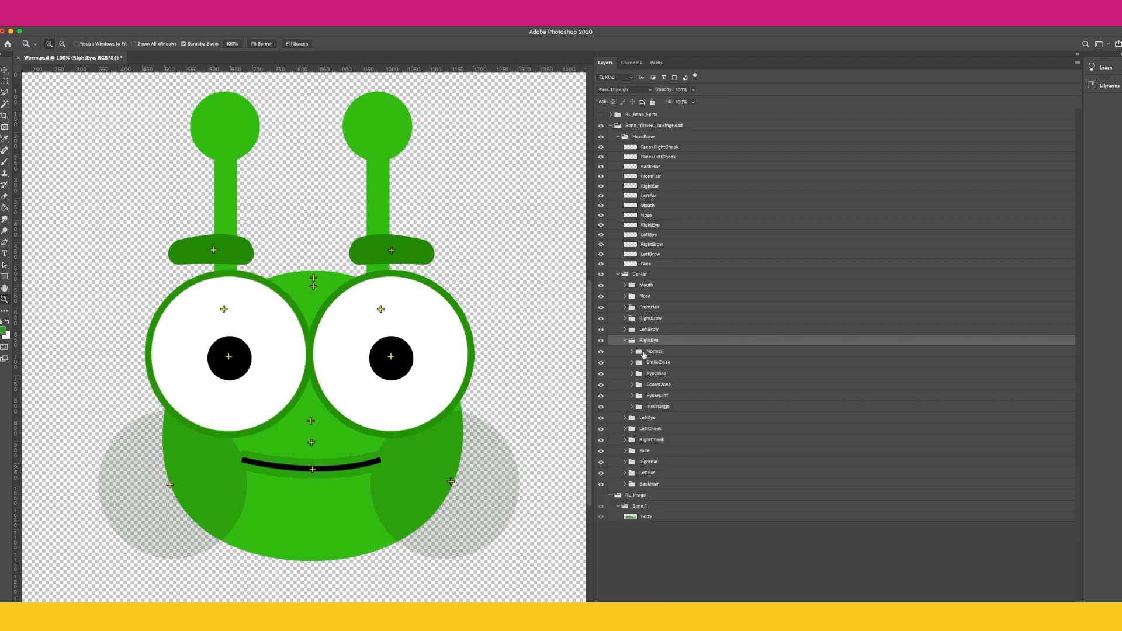
click(600, 351)
click(633, 363)
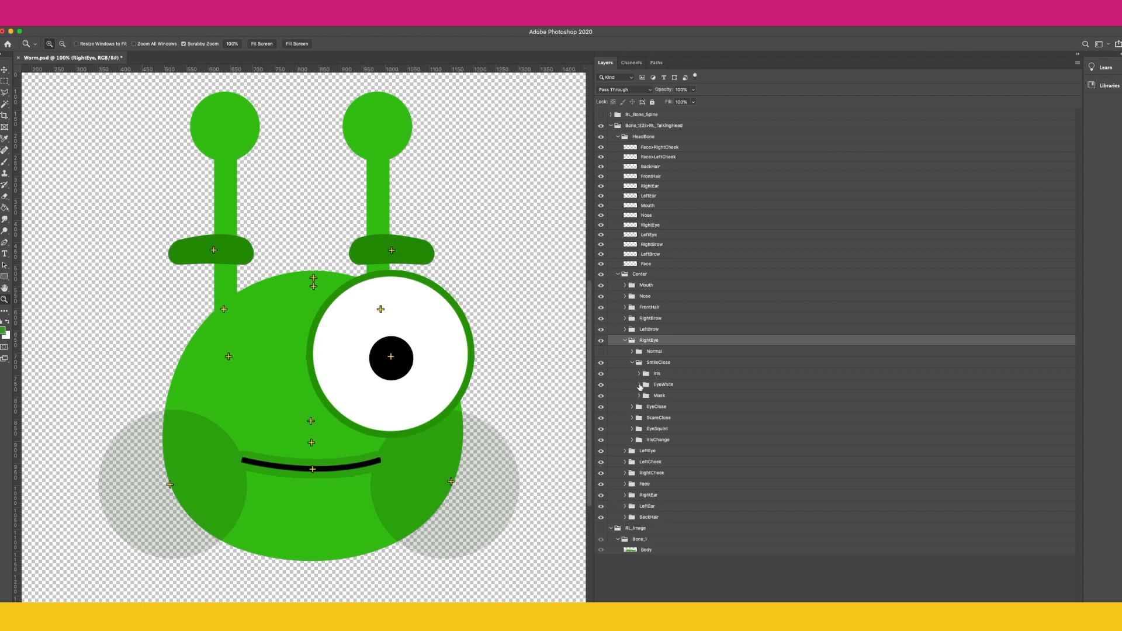
click(639, 385)
click(600, 396)
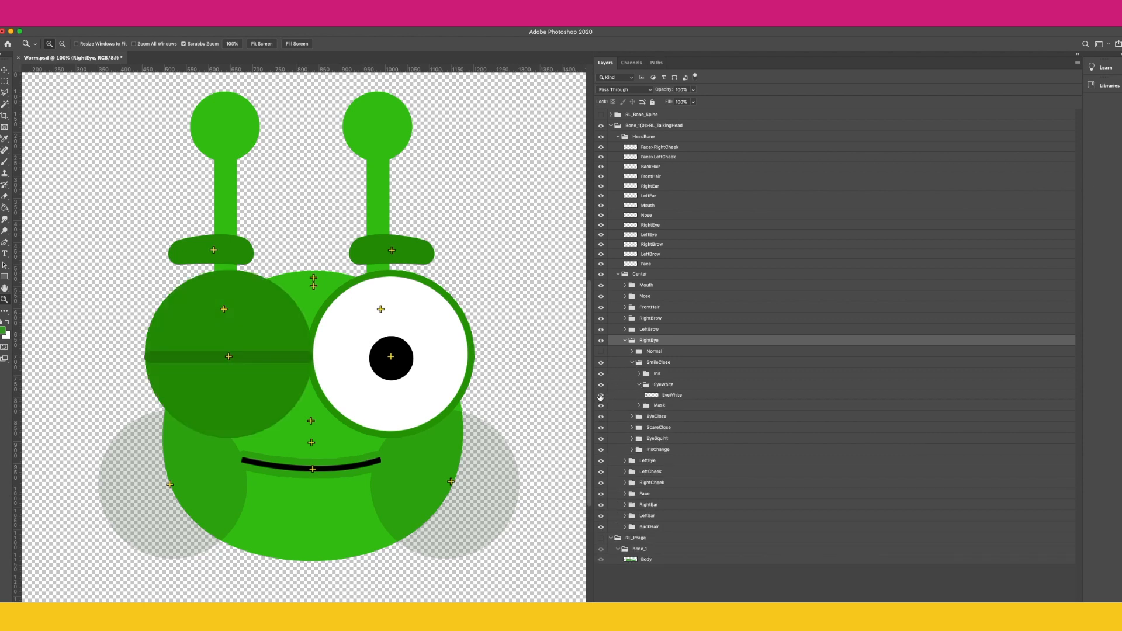
click(601, 395)
click(625, 342)
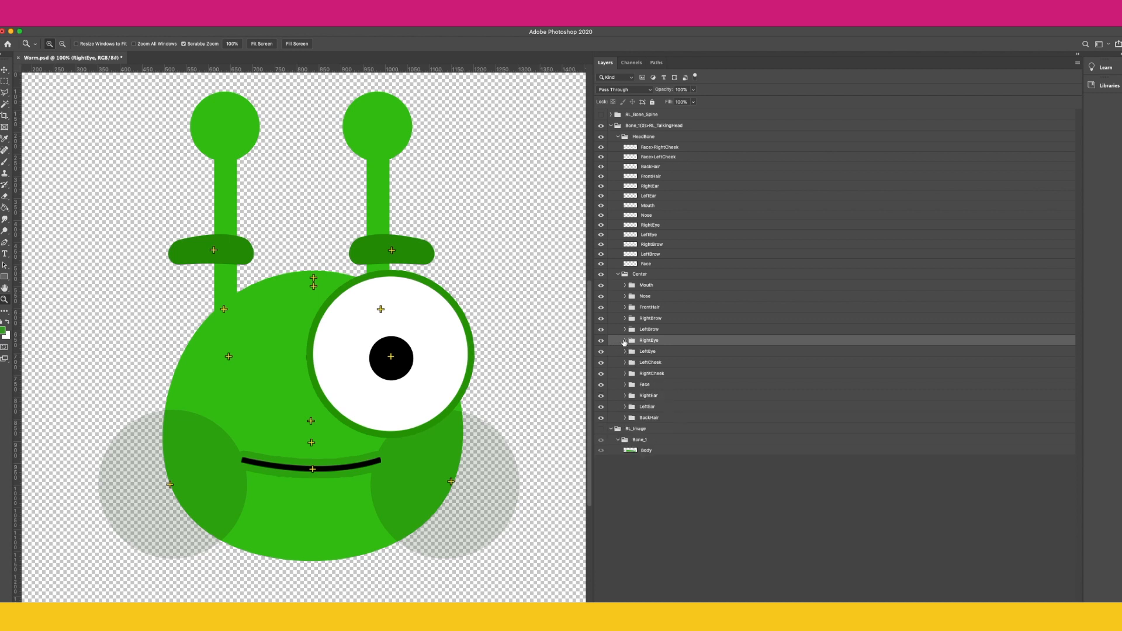
click(624, 342)
click(602, 352)
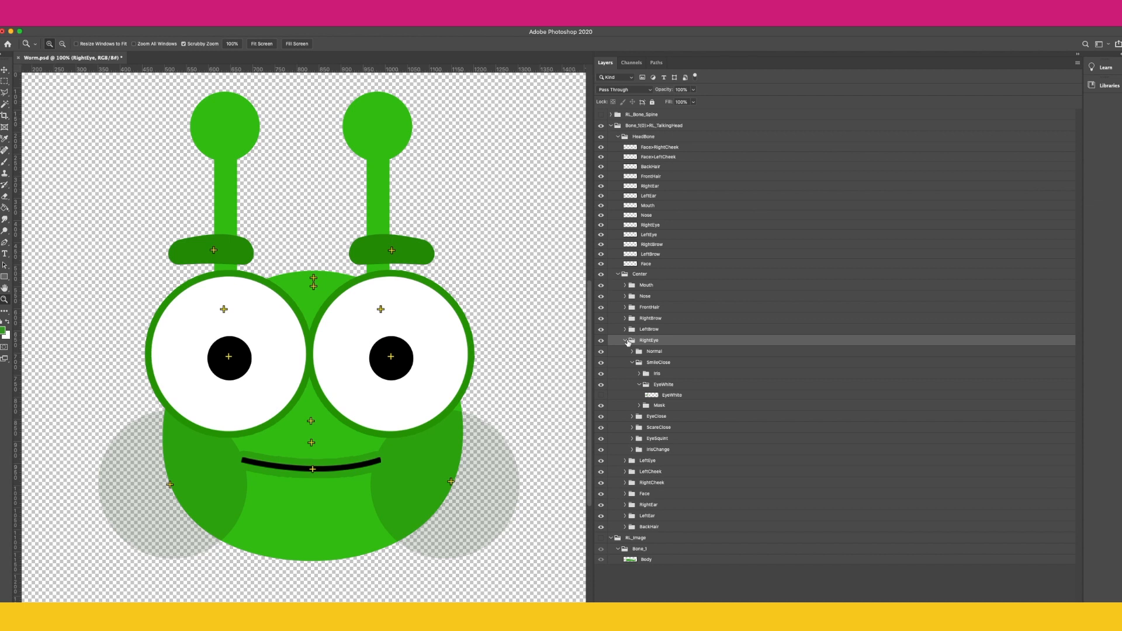
Step: Collapse the RightEye group, select the LeftEye bone layer and toggle the LeftEye bone and sprite group visibility to compare them
click(625, 341)
click(644, 351)
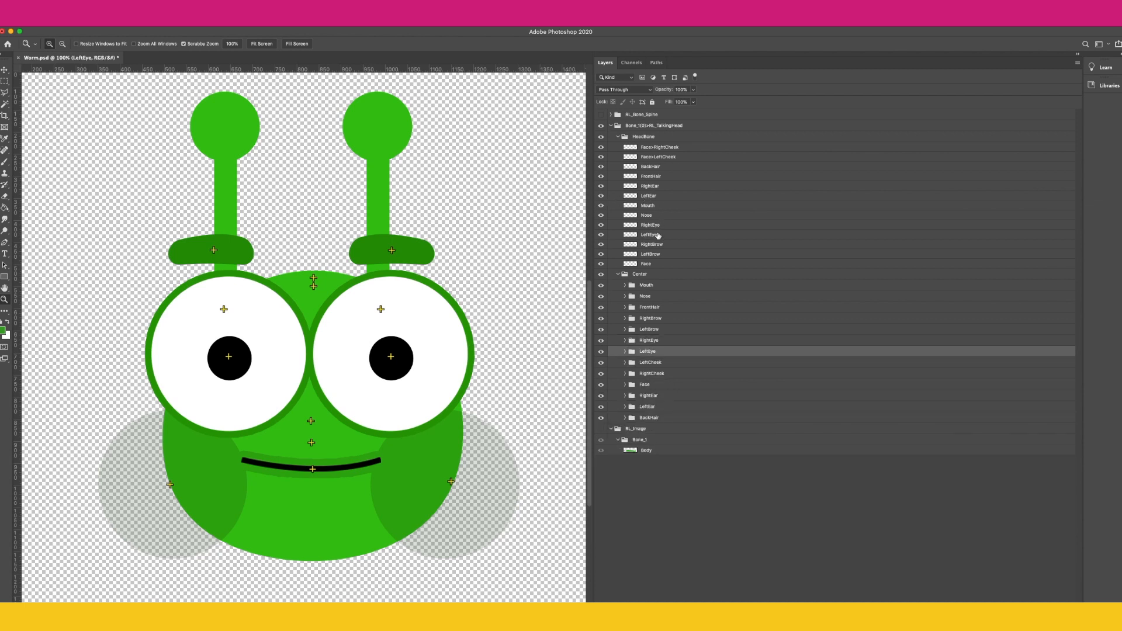
click(659, 235)
click(602, 235)
click(602, 235)
click(601, 351)
click(600, 351)
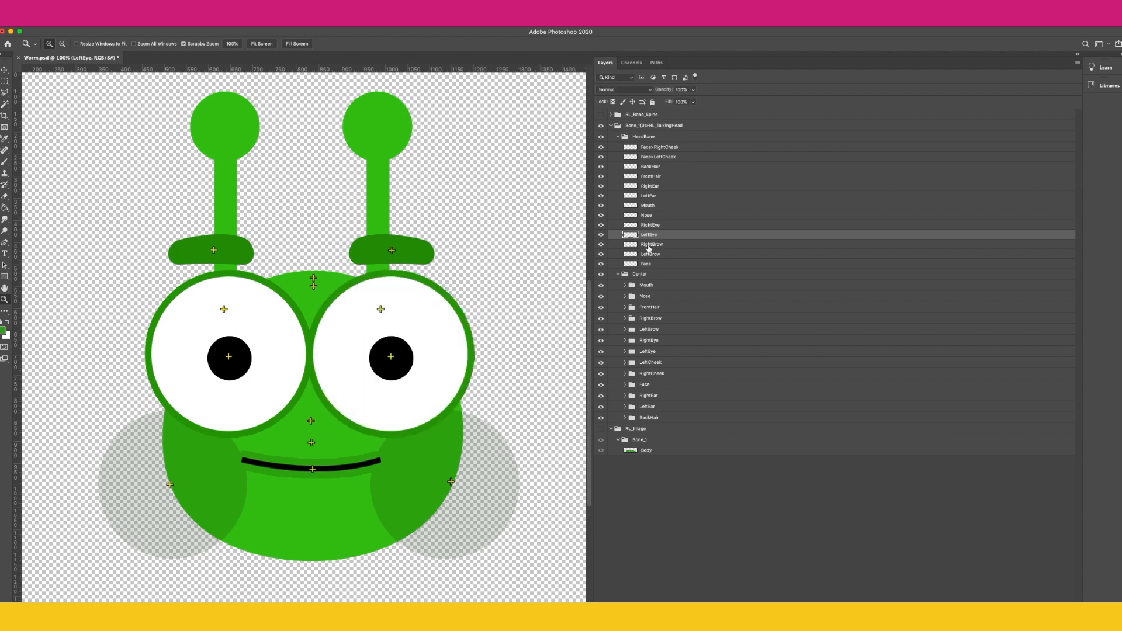
Step: Select the brow bone layers and toggle the RightBrow and LeftBrow sprite groups to compare them
click(654, 246)
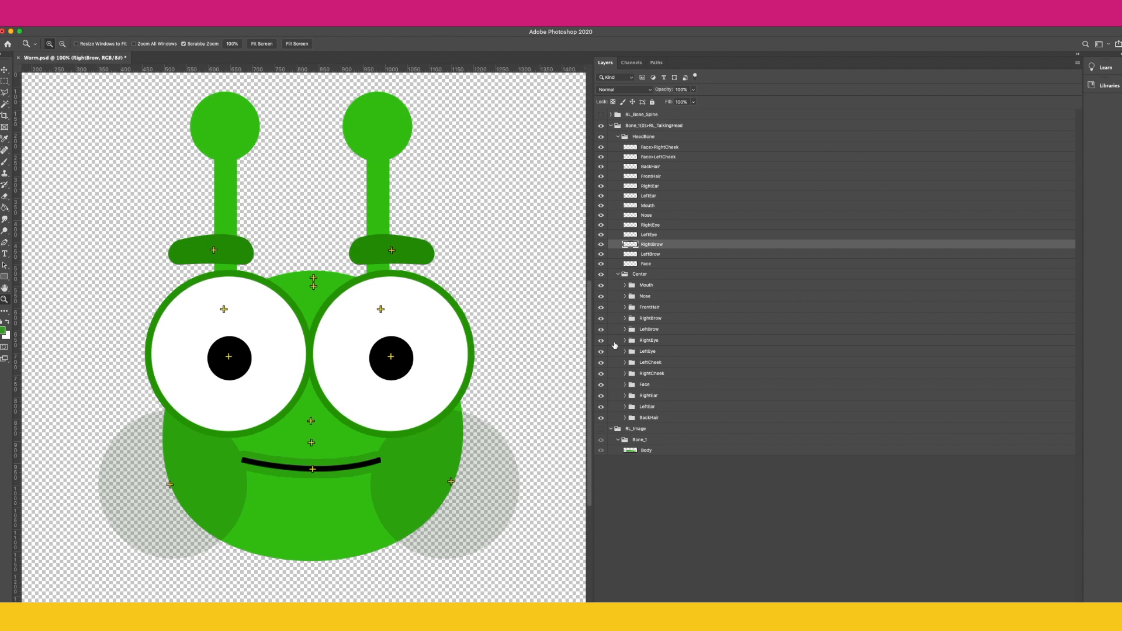
click(601, 320)
click(601, 319)
click(655, 255)
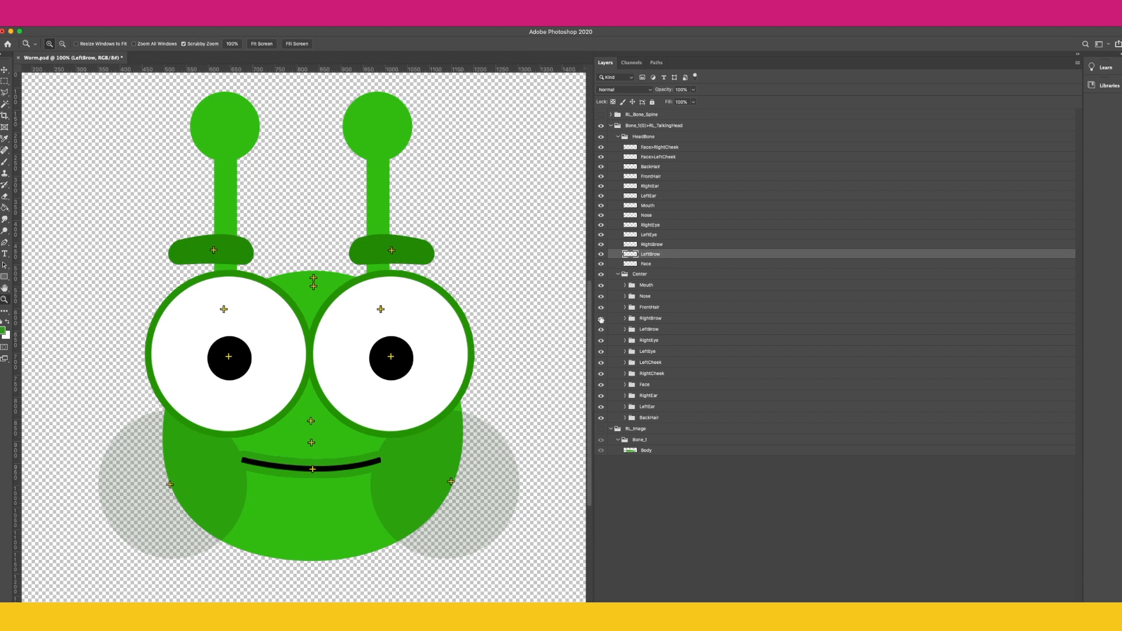
click(601, 330)
click(601, 331)
Step: Select the Face bone layer and expand the Face sprite group to inspect its NSFace sprite
click(652, 266)
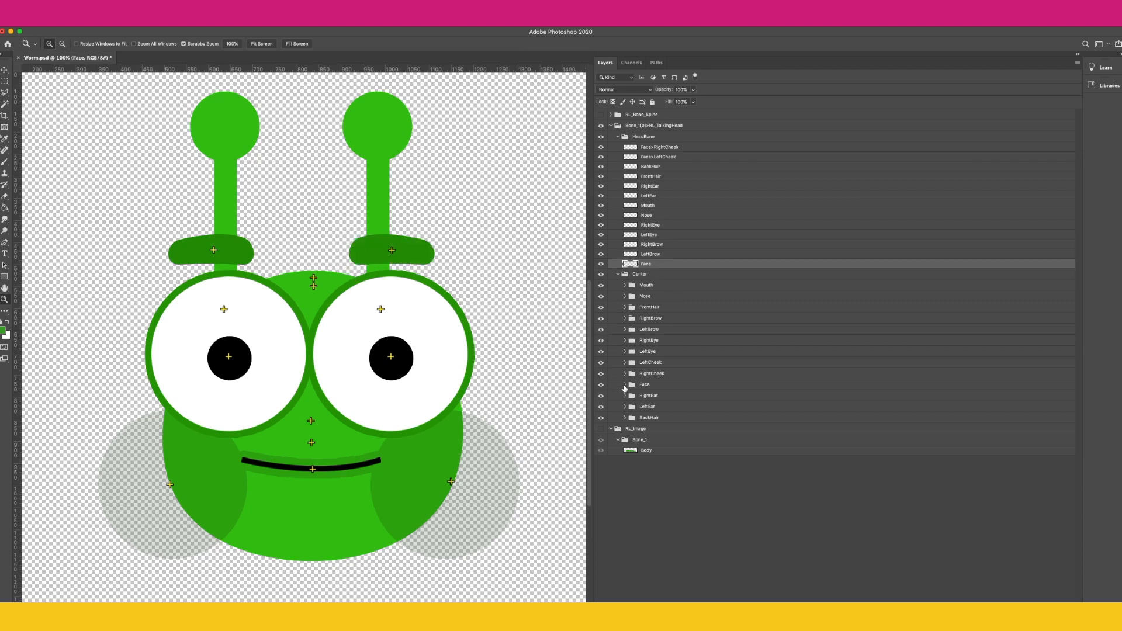
click(625, 385)
click(631, 396)
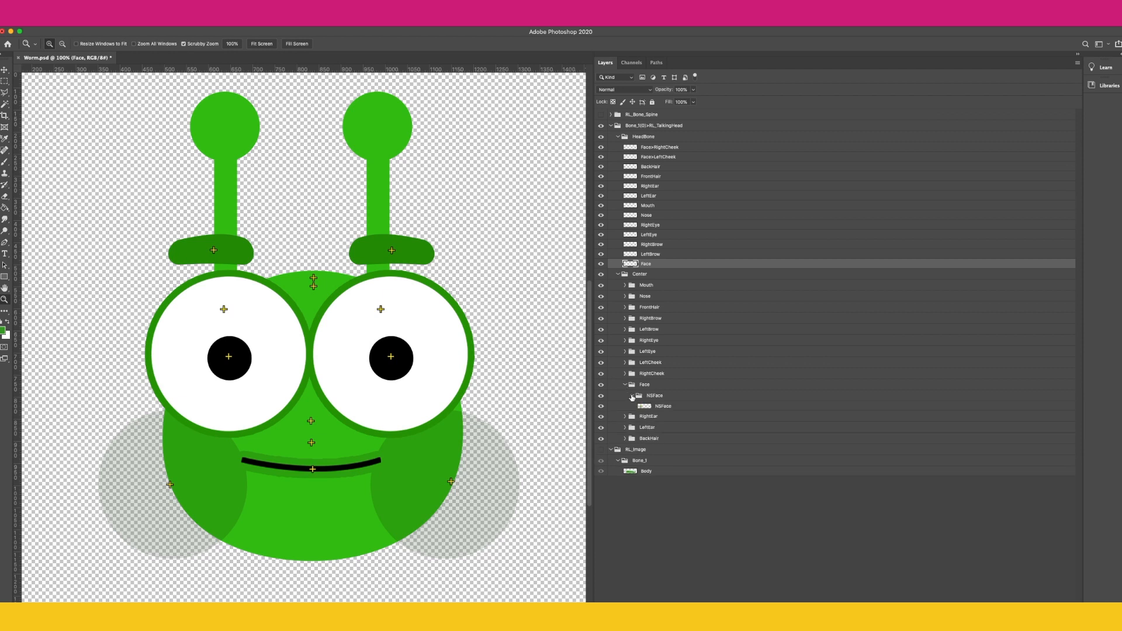
click(602, 396)
click(624, 385)
Step: Expand the Mouth sprite group and preview each mouth sprite from Normal to Surprised by toggling its visibility in turn
click(625, 286)
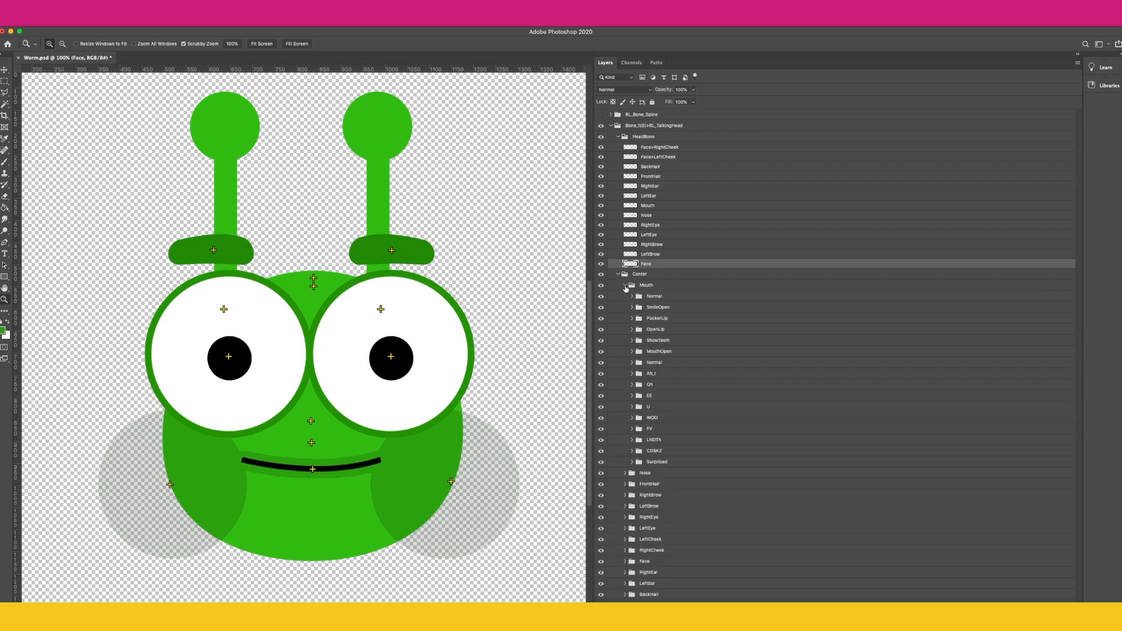
click(662, 206)
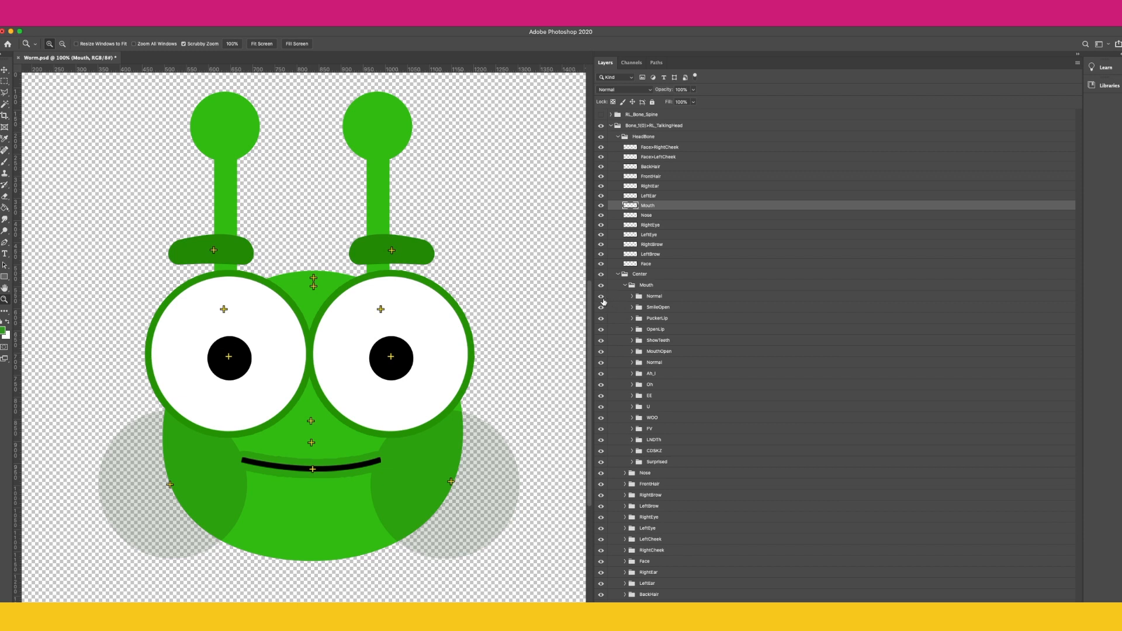
click(632, 308)
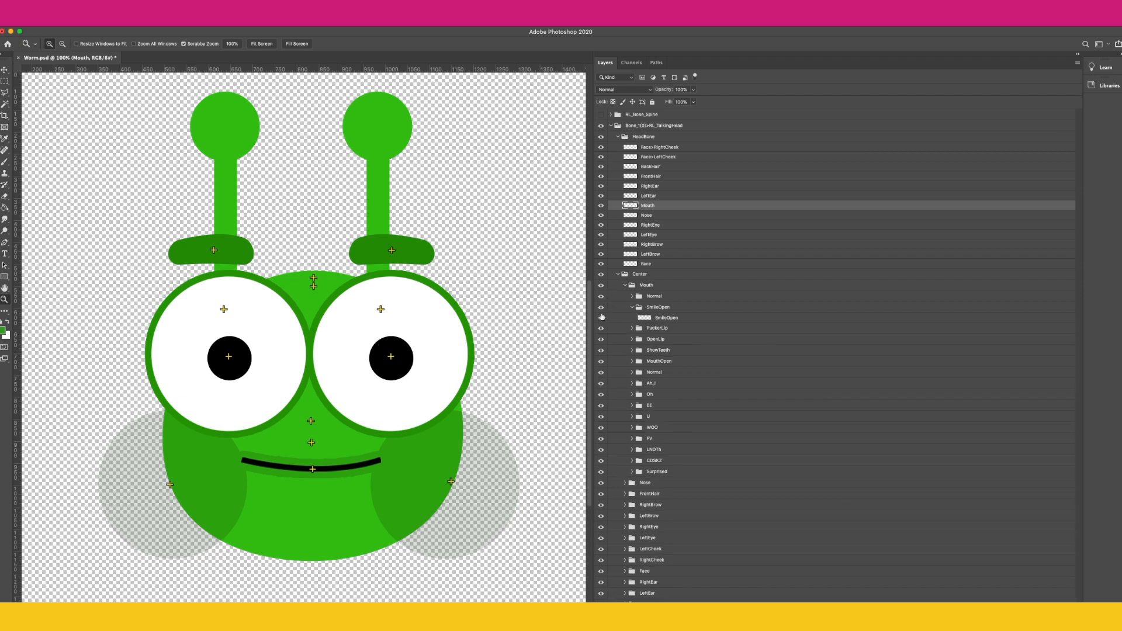
click(602, 318)
click(600, 296)
click(632, 307)
click(601, 307)
click(632, 319)
click(602, 329)
click(632, 318)
click(601, 318)
click(632, 329)
click(601, 340)
click(632, 329)
click(601, 329)
click(631, 340)
click(602, 351)
click(602, 340)
click(631, 340)
click(632, 351)
click(601, 362)
click(632, 351)
click(601, 351)
click(631, 363)
click(601, 373)
click(631, 363)
click(601, 363)
click(631, 373)
click(601, 384)
click(632, 373)
click(601, 373)
click(632, 385)
click(632, 385)
click(602, 384)
click(632, 395)
click(601, 407)
click(632, 396)
click(601, 396)
click(632, 406)
click(602, 418)
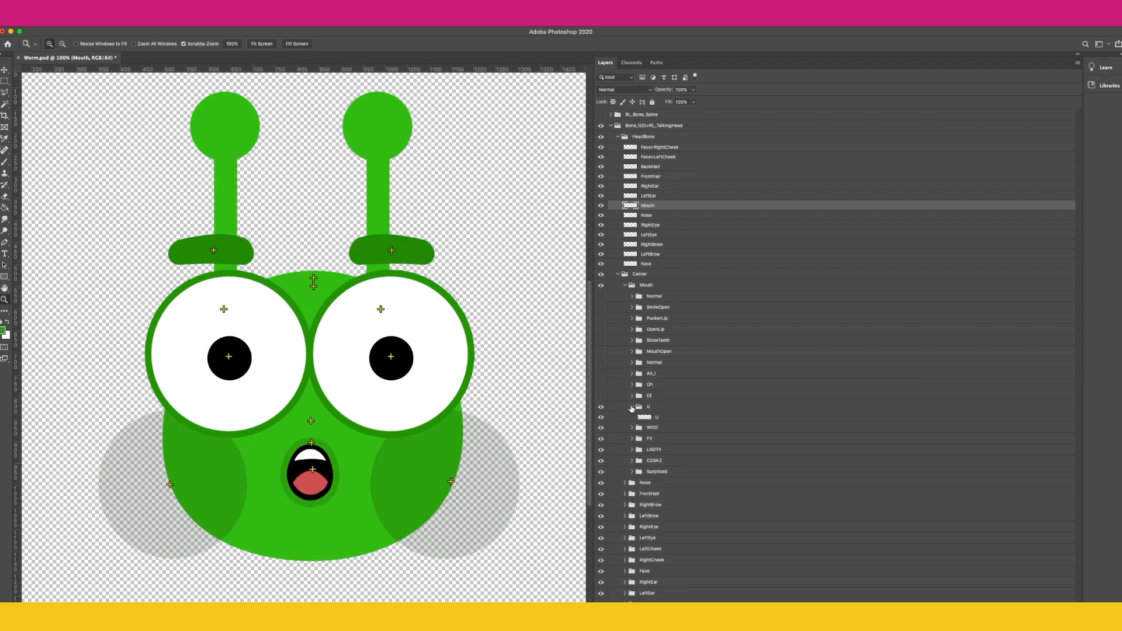
click(632, 407)
click(601, 406)
click(632, 417)
click(601, 429)
click(632, 417)
click(601, 417)
click(631, 428)
click(601, 439)
click(632, 428)
click(602, 428)
click(632, 439)
click(602, 450)
click(632, 440)
click(601, 439)
click(632, 451)
click(601, 461)
click(632, 451)
click(601, 451)
click(632, 461)
click(601, 472)
click(631, 462)
click(602, 461)
click(601, 297)
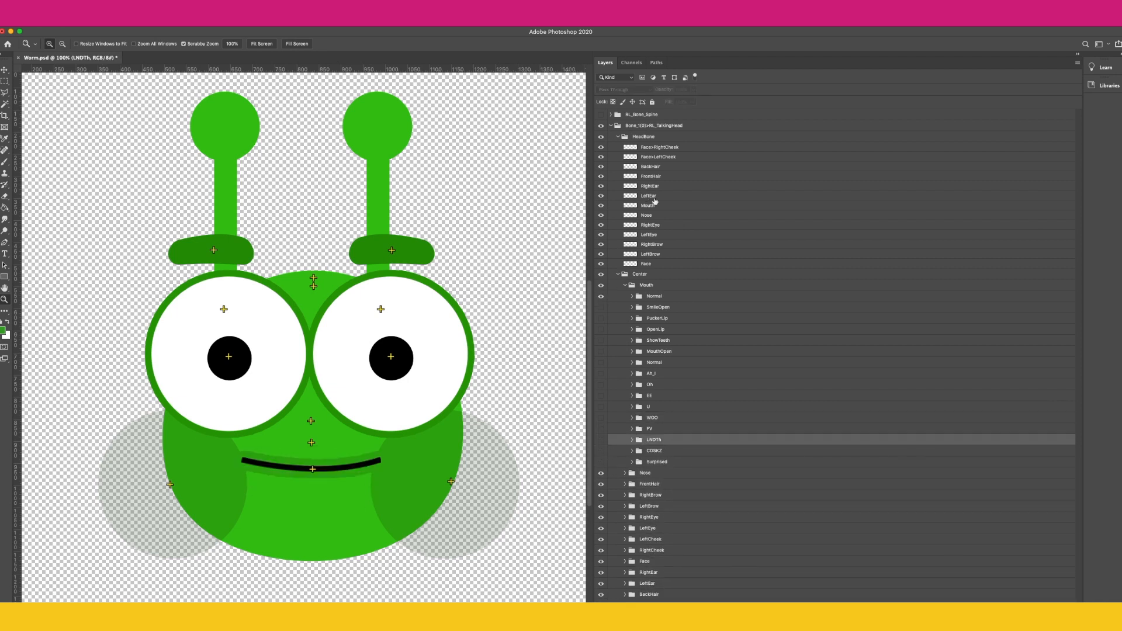
Step: Collapse the Center group, show the RL_Image body group and fit the canvas on screen
click(654, 201)
click(618, 274)
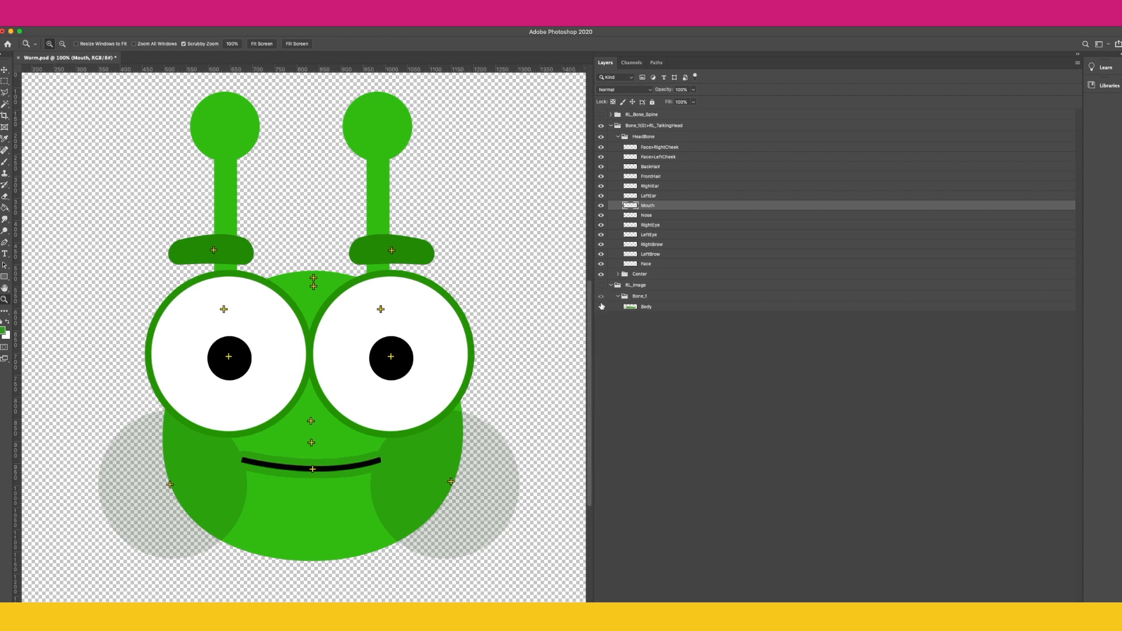
click(601, 286)
right_click(469, 298)
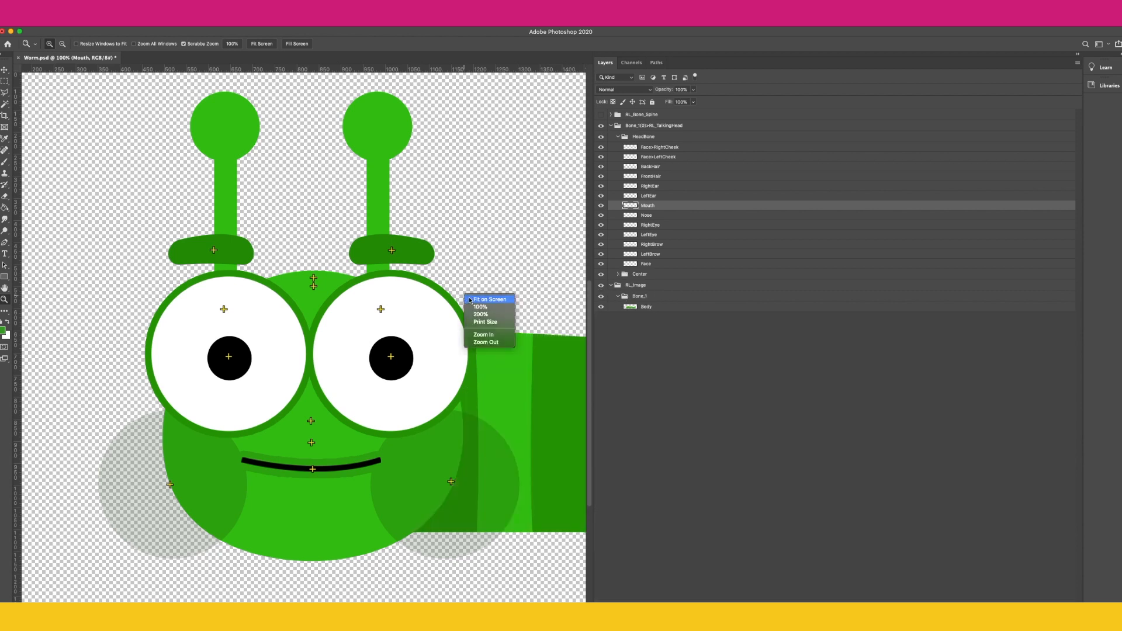
click(470, 299)
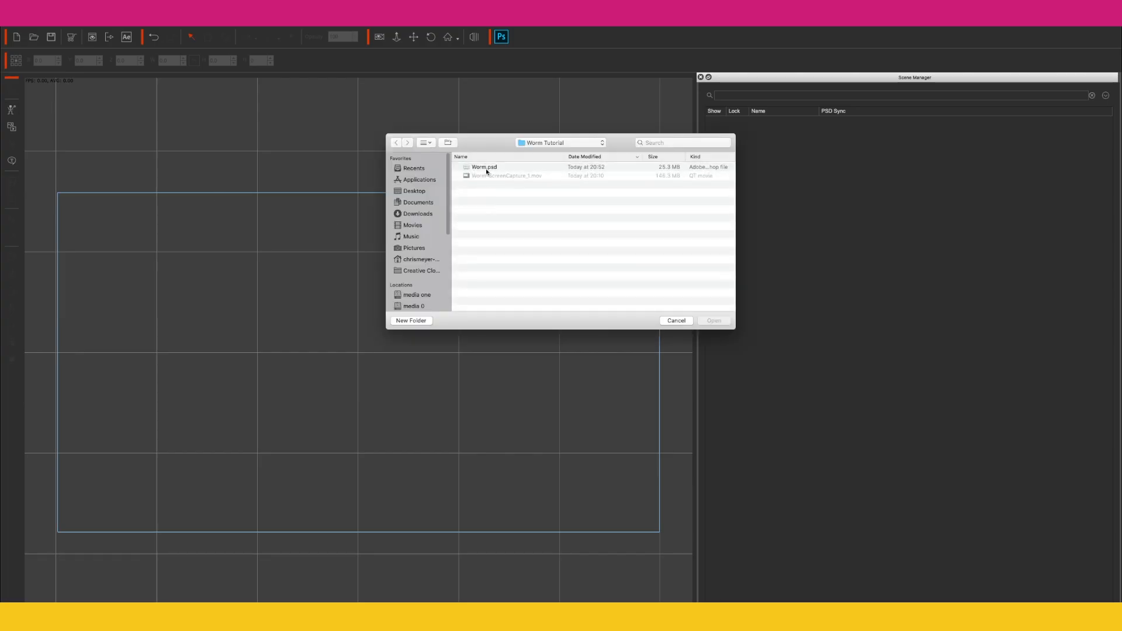
Step: Open Worm.psd in Cartoon Animator and tick the LeftCheek and RightCheek condition boxes in the Layer Manager
double_click(486, 168)
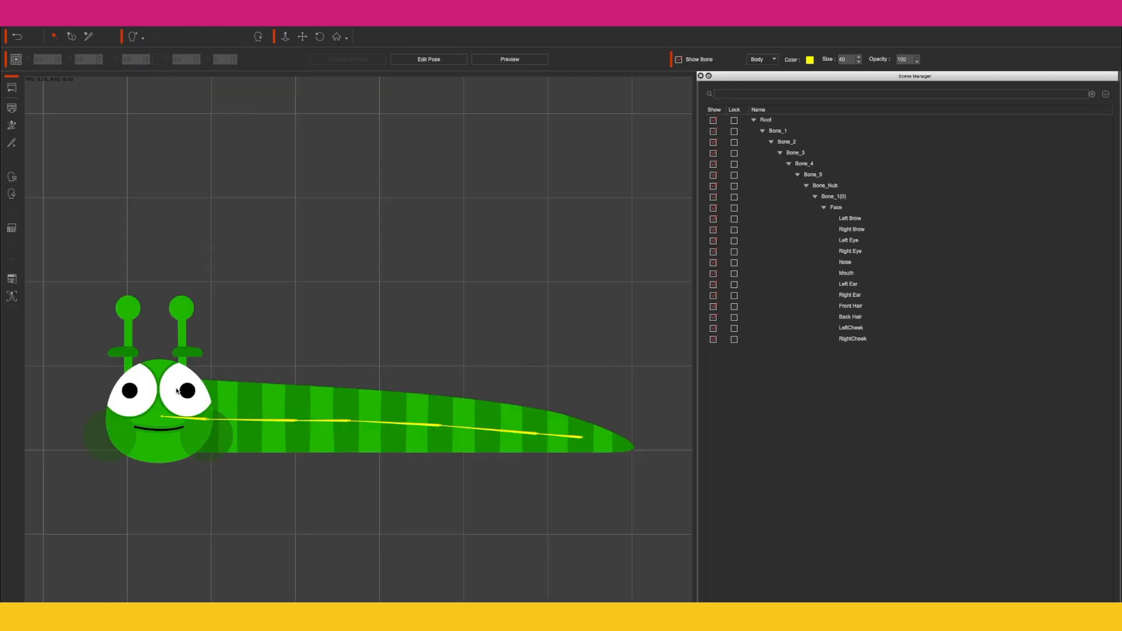
click(177, 391)
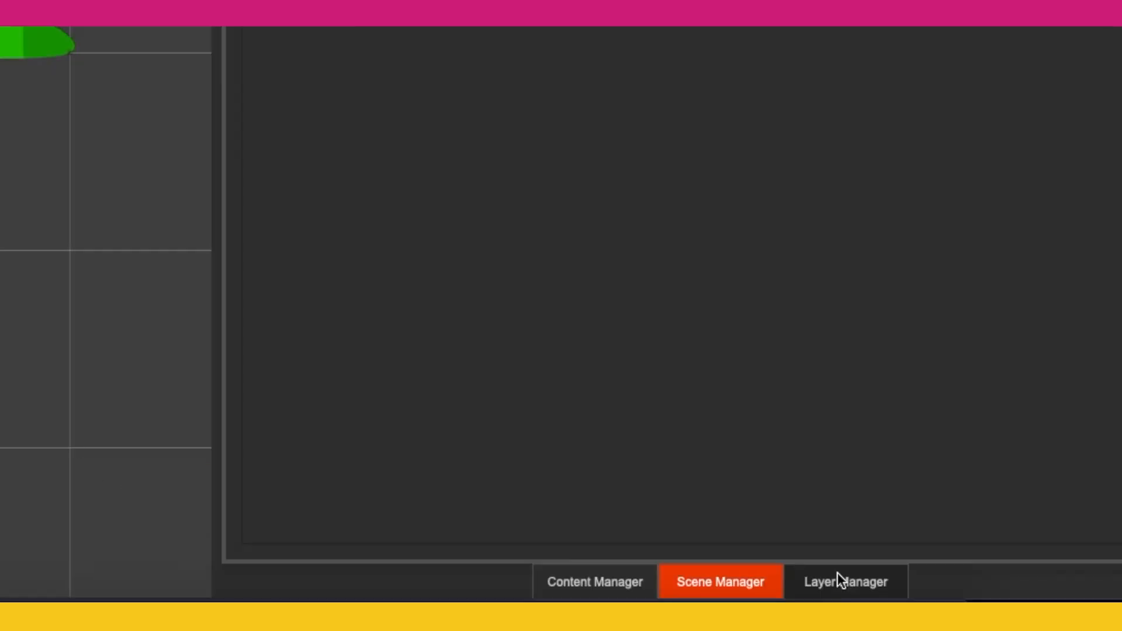
click(956, 630)
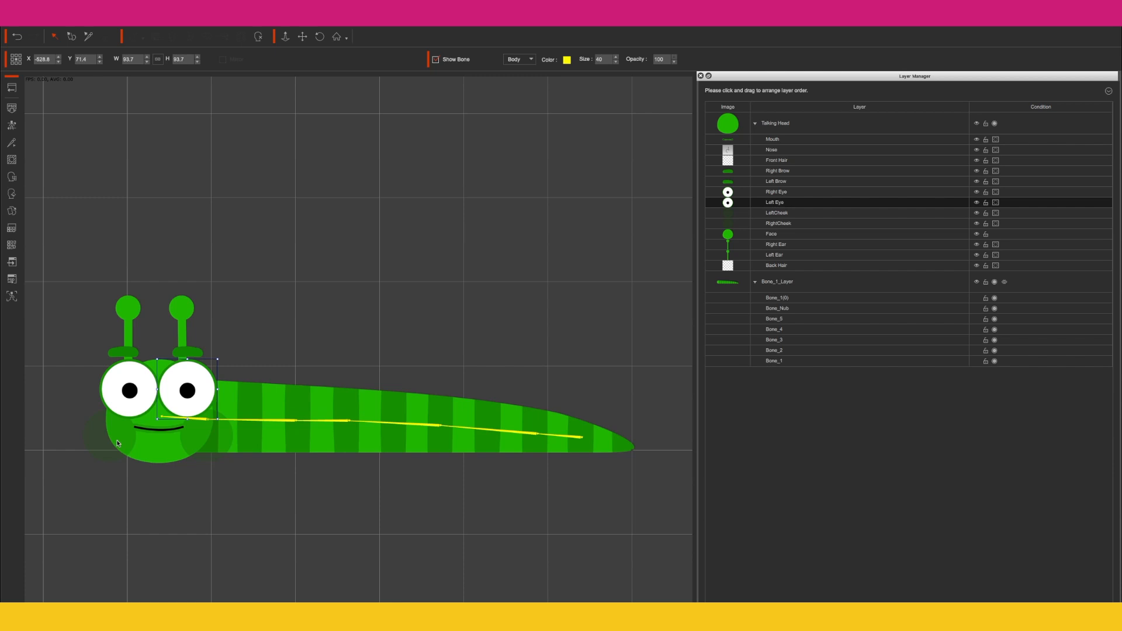
click(996, 213)
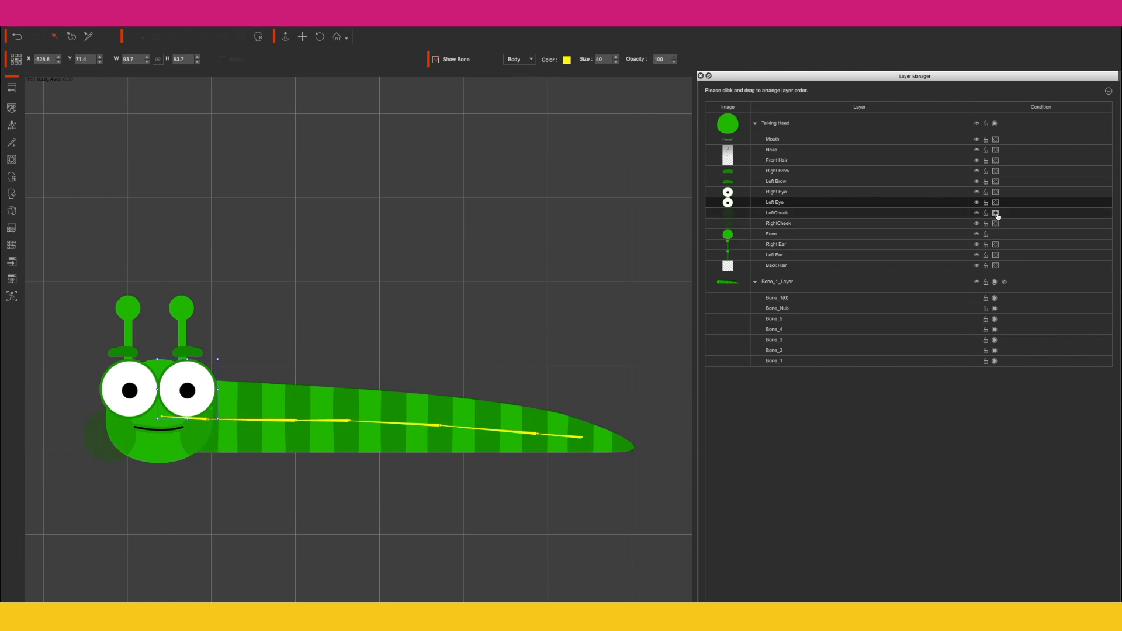
click(996, 225)
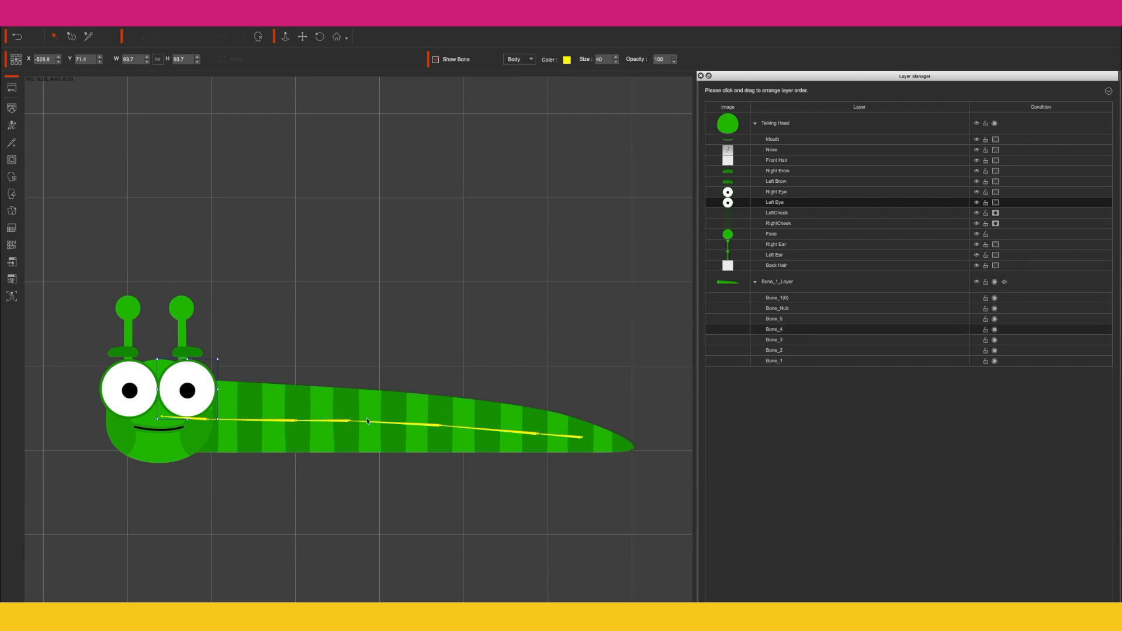
Step: Select the worm's head and open the 360 Head Creator
click(501, 429)
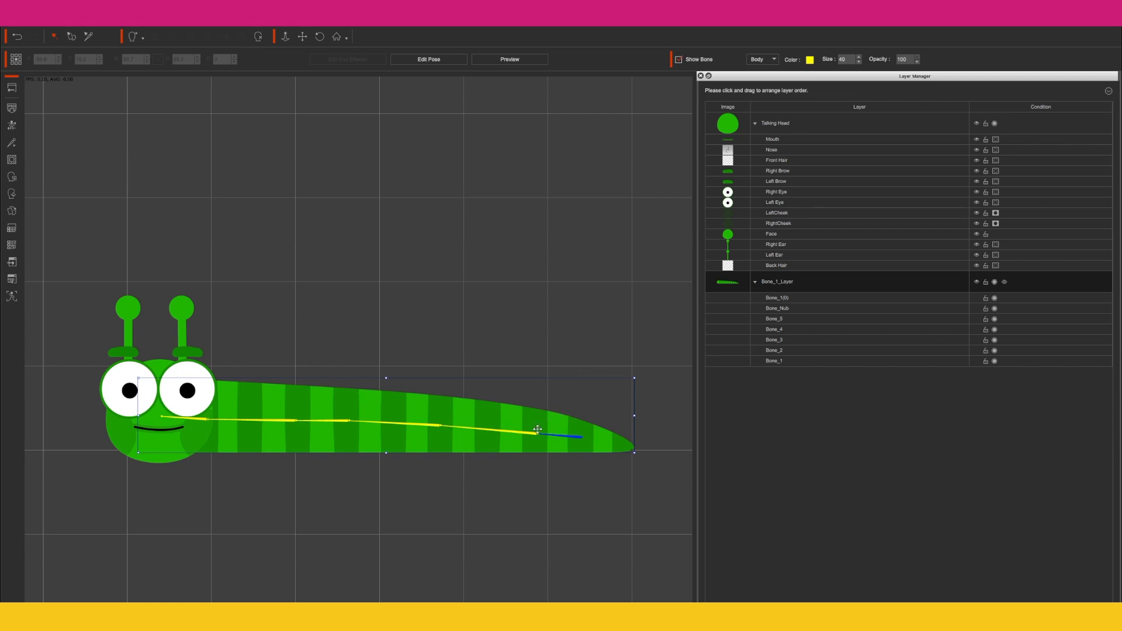
click(11, 194)
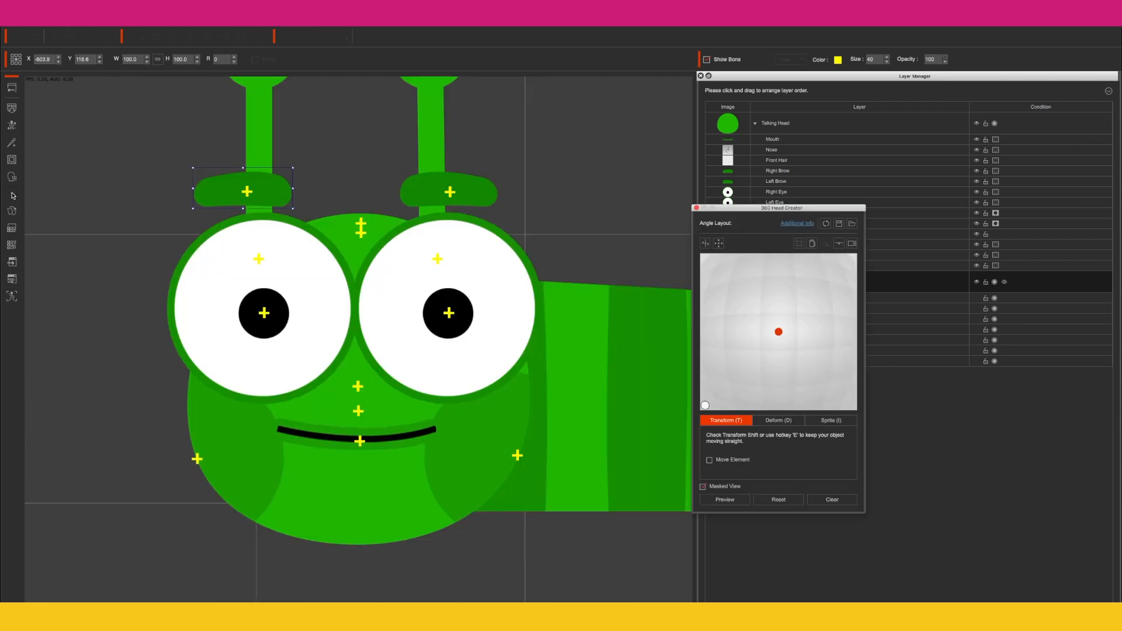
drag(731, 214, 760, 293)
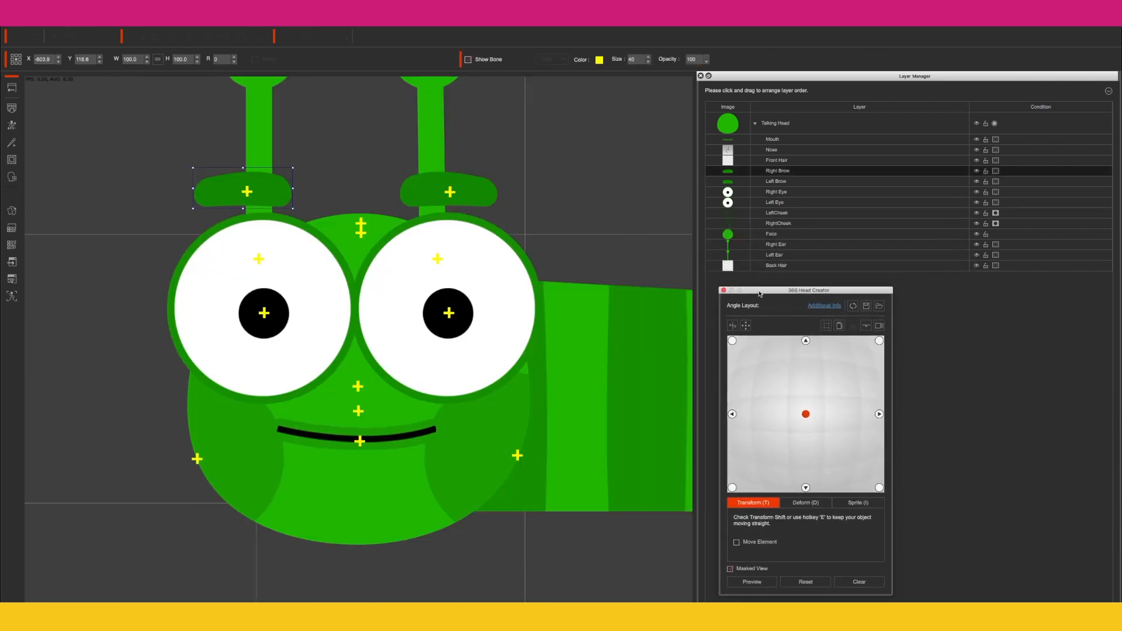
click(839, 326)
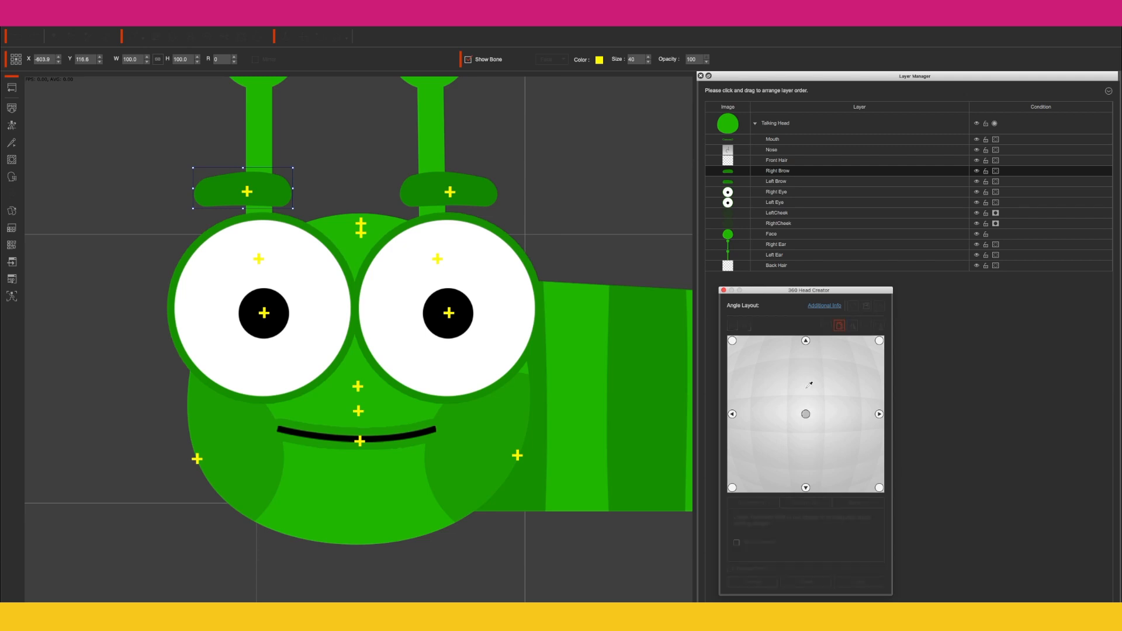
click(806, 340)
click(839, 326)
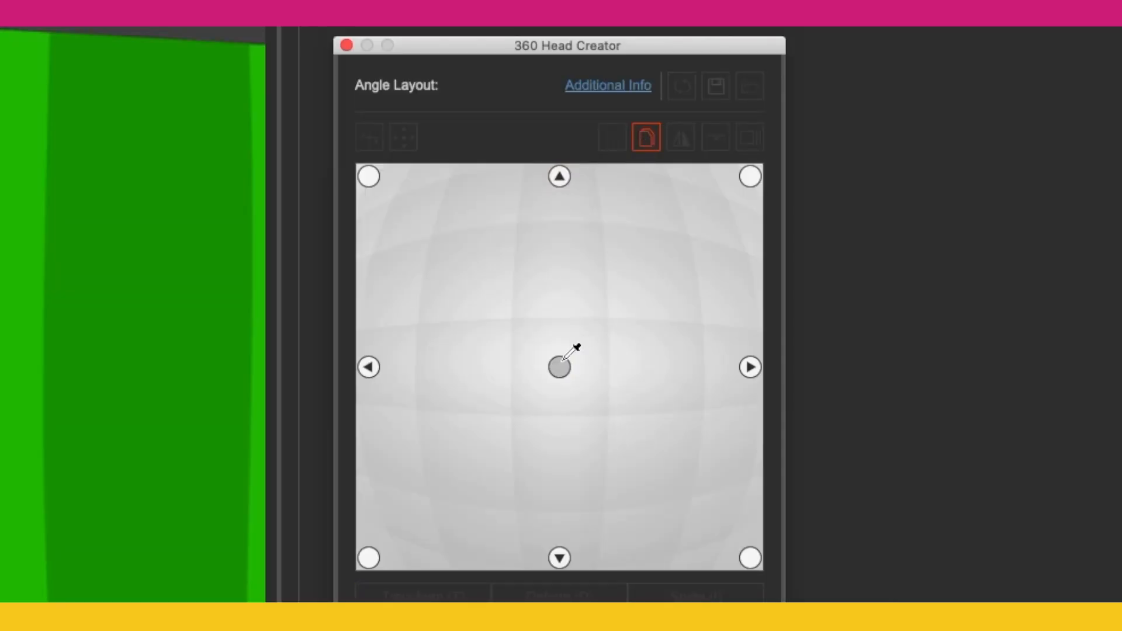
Step: Copy the front angle layout to the right, lower-right and bottom angle points
click(750, 174)
click(659, 146)
drag(559, 367, 750, 366)
click(651, 139)
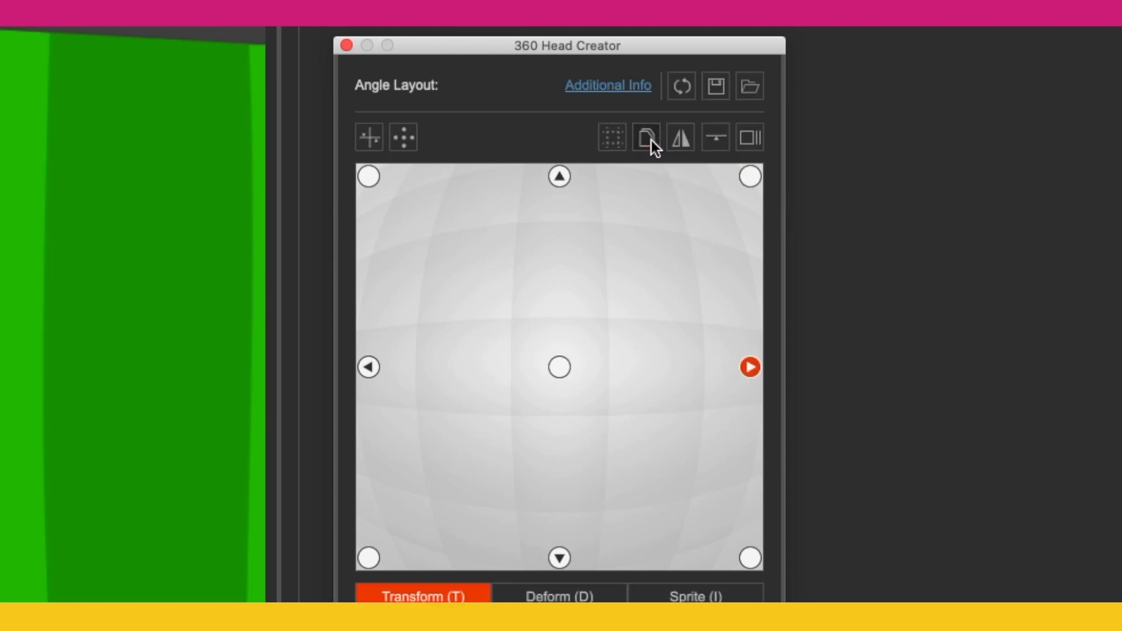
click(648, 145)
drag(566, 360, 750, 558)
click(653, 139)
drag(569, 357, 560, 556)
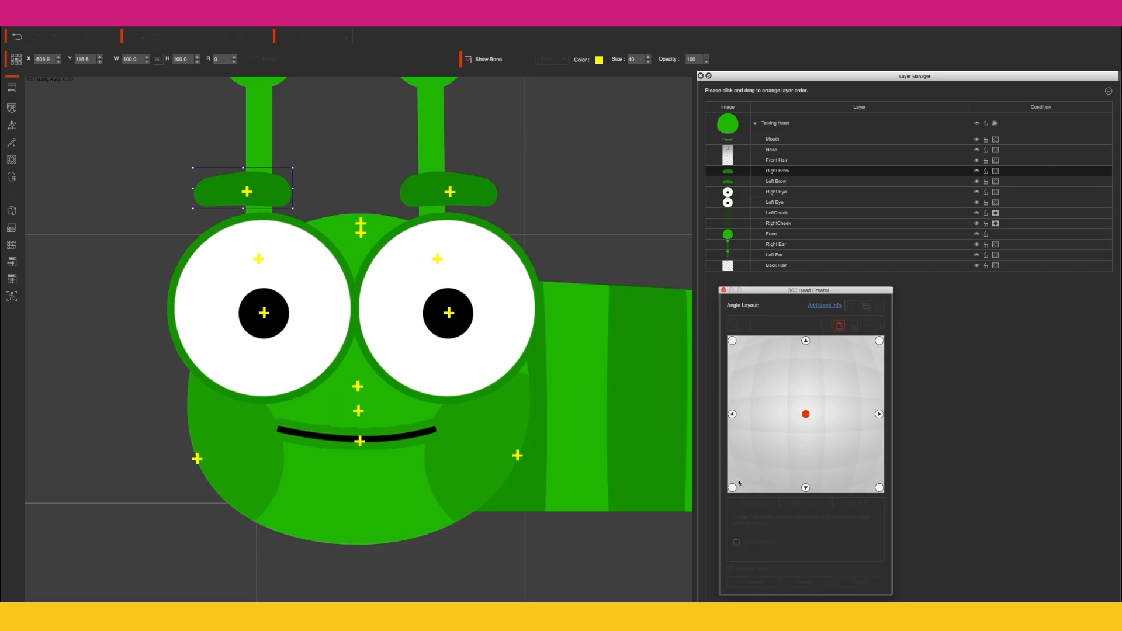
Step: Copy the layout to the upper-left angle point and turn on the head-turn preview
click(839, 325)
click(840, 325)
click(732, 340)
click(838, 328)
click(750, 580)
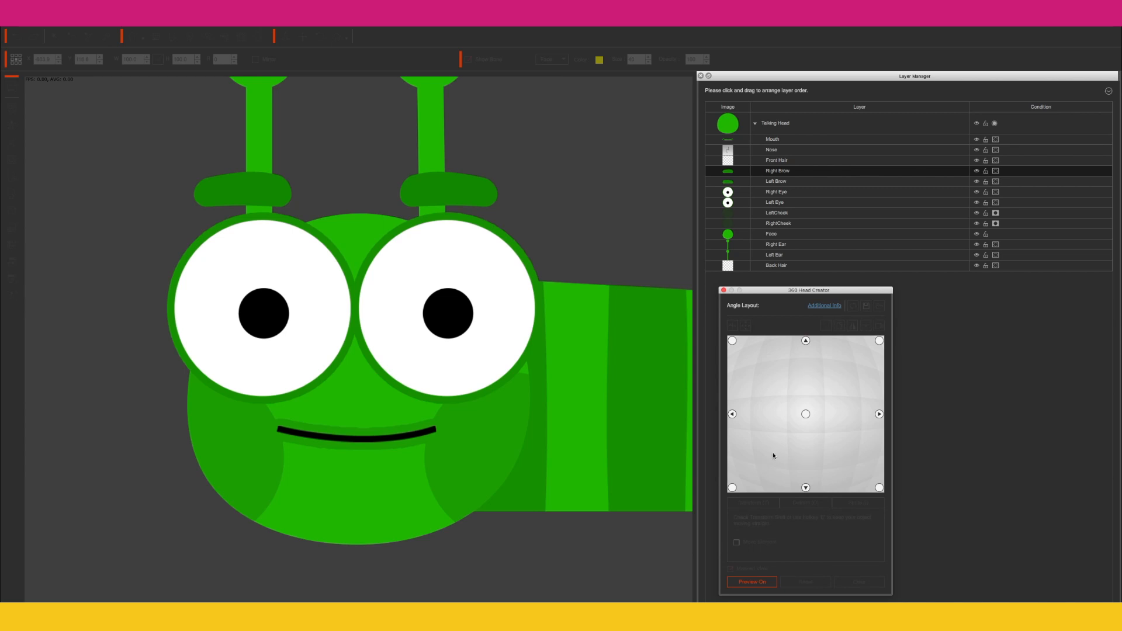
Step: Pick the left angle point and nudge both eyes, the left cheek and the mouth horizontally to face the head left
click(733, 414)
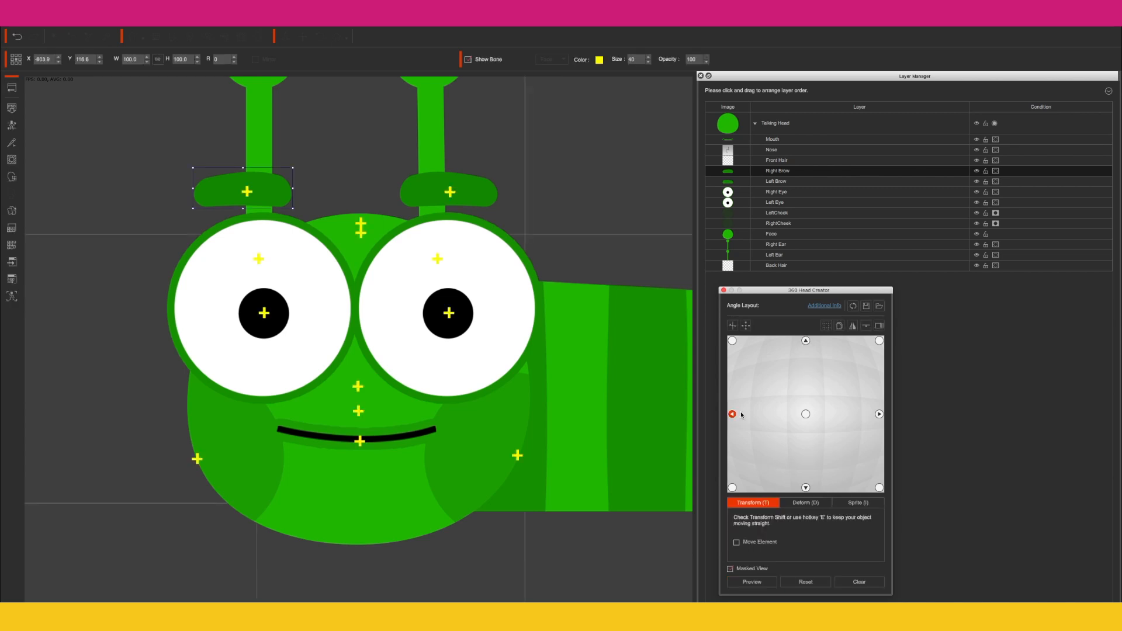
click(260, 275)
click(59, 63)
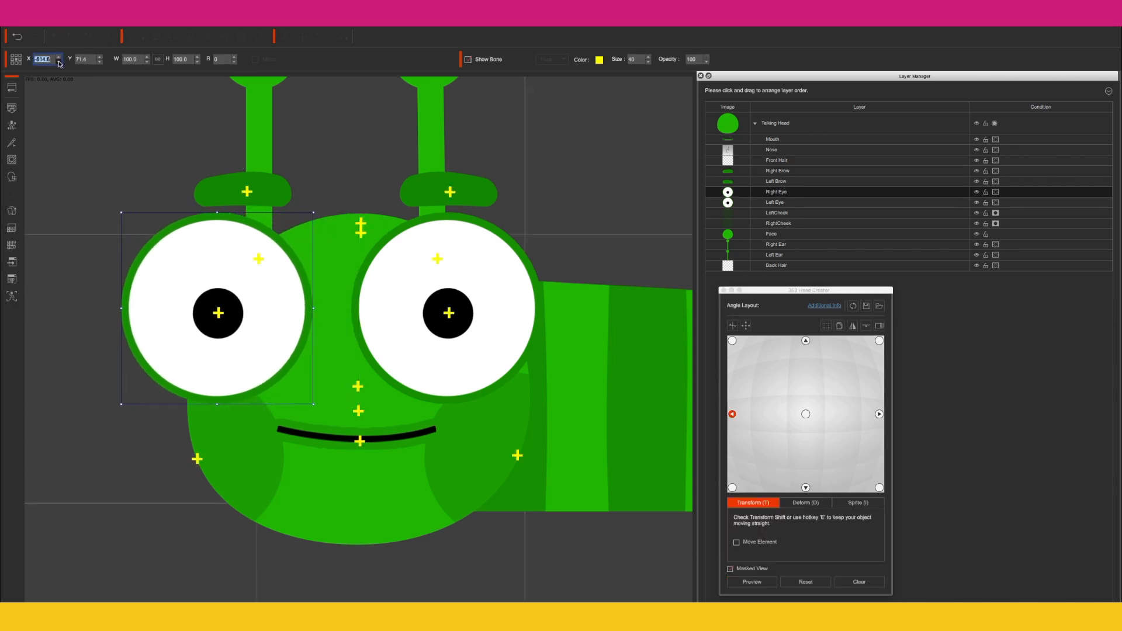
click(409, 278)
click(58, 63)
click(251, 454)
click(59, 62)
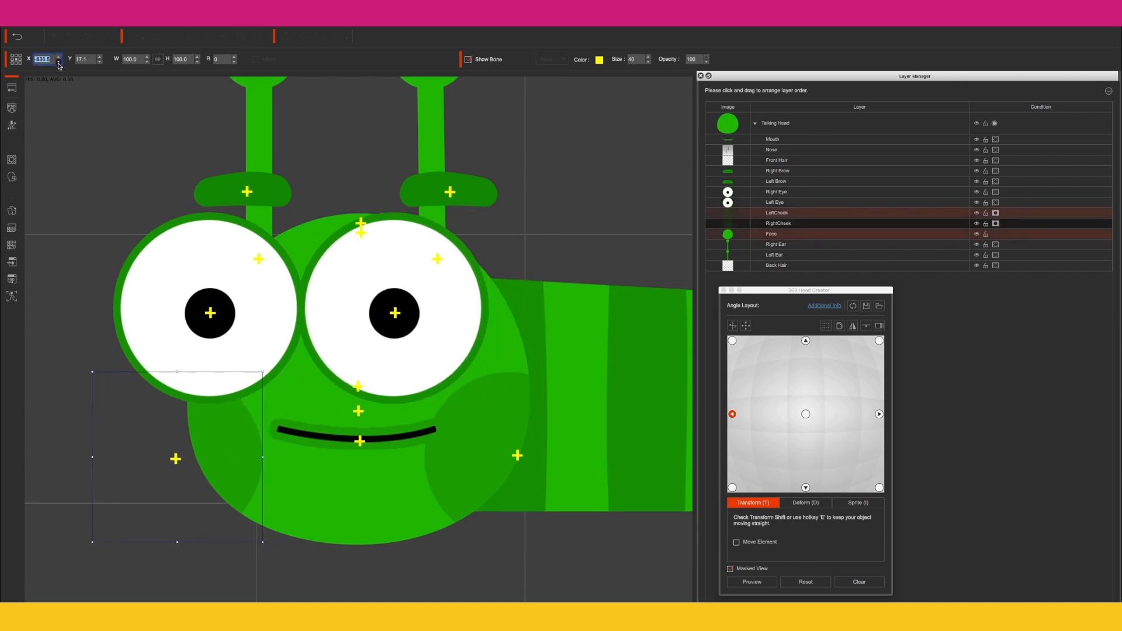
click(334, 443)
click(59, 63)
click(210, 449)
click(59, 57)
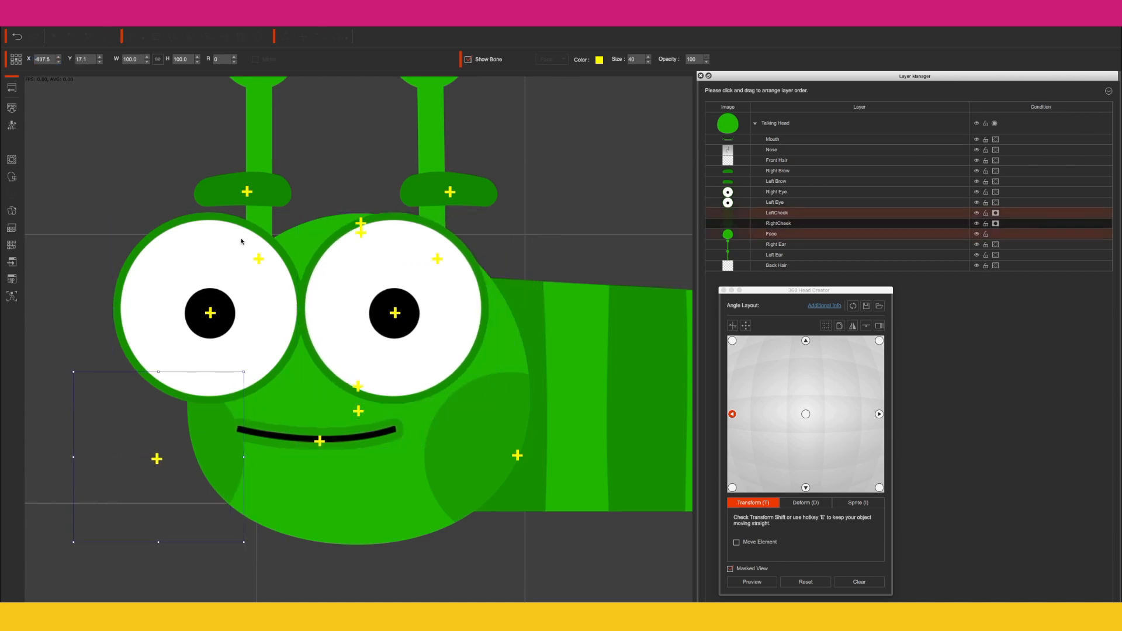
Step: Nudge the eyes, right cheek, both brows and both ears horizontally for the left angle pose
click(202, 224)
click(58, 57)
click(404, 268)
click(59, 57)
click(493, 433)
click(58, 63)
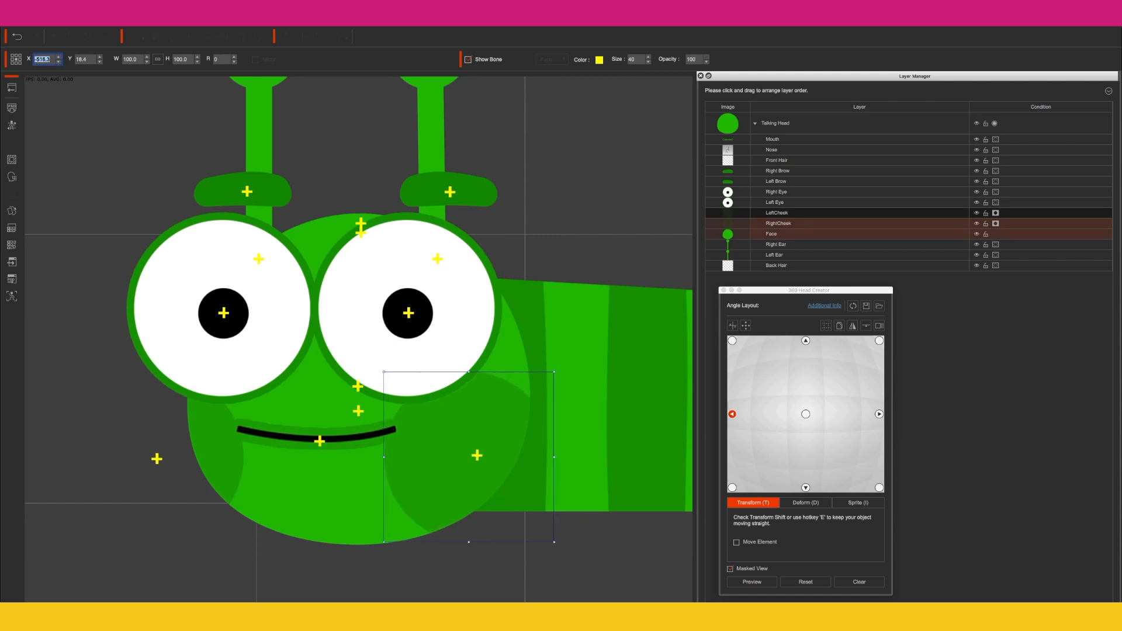
click(233, 190)
click(59, 63)
click(445, 190)
click(59, 62)
click(259, 141)
click(59, 57)
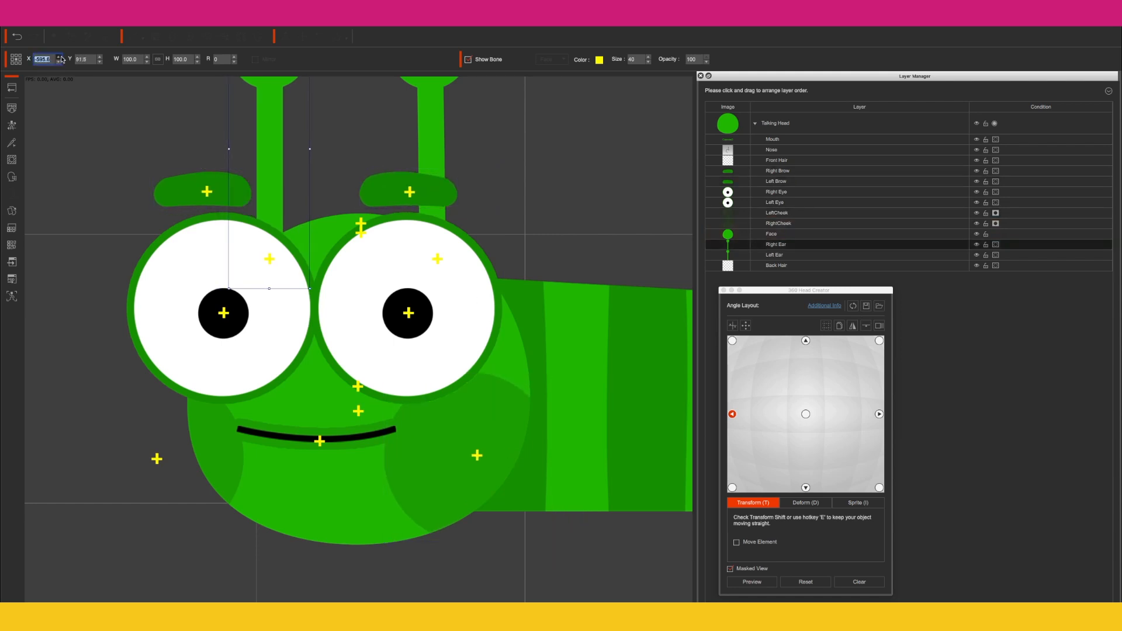
click(426, 148)
click(59, 57)
Step: Copy the left angle layout to the upper-left and lower-left points and turn on the preview
click(839, 325)
click(732, 341)
click(839, 325)
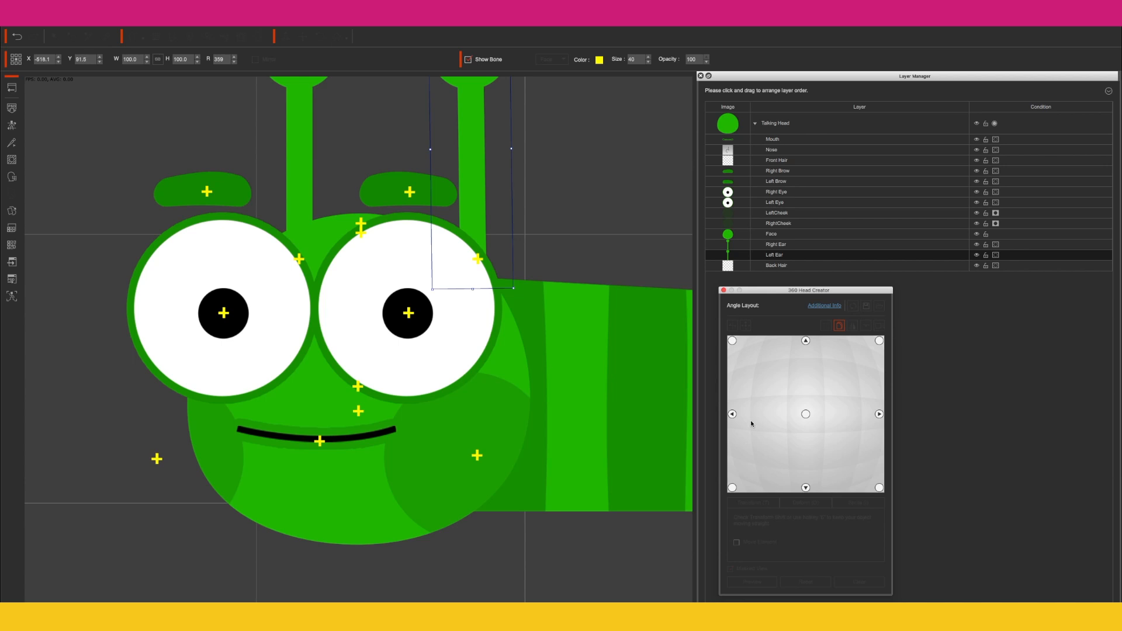
click(732, 488)
click(753, 583)
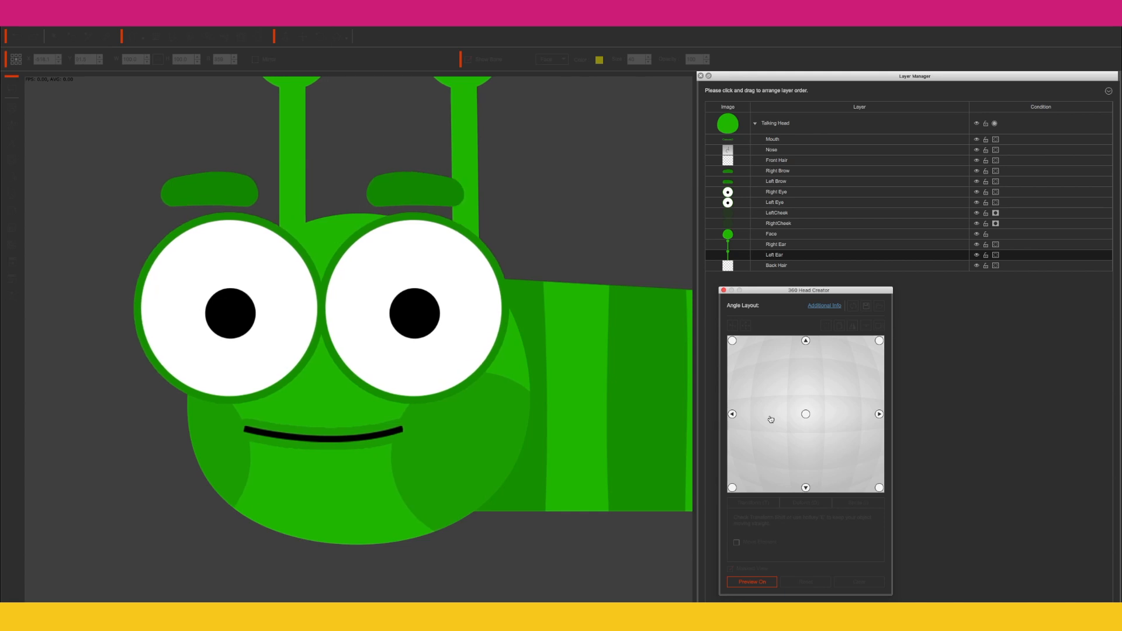
Step: Select the right angle point and nudge the eyes, brows, mouth and cheeks horizontally so the head faces right
click(719, 426)
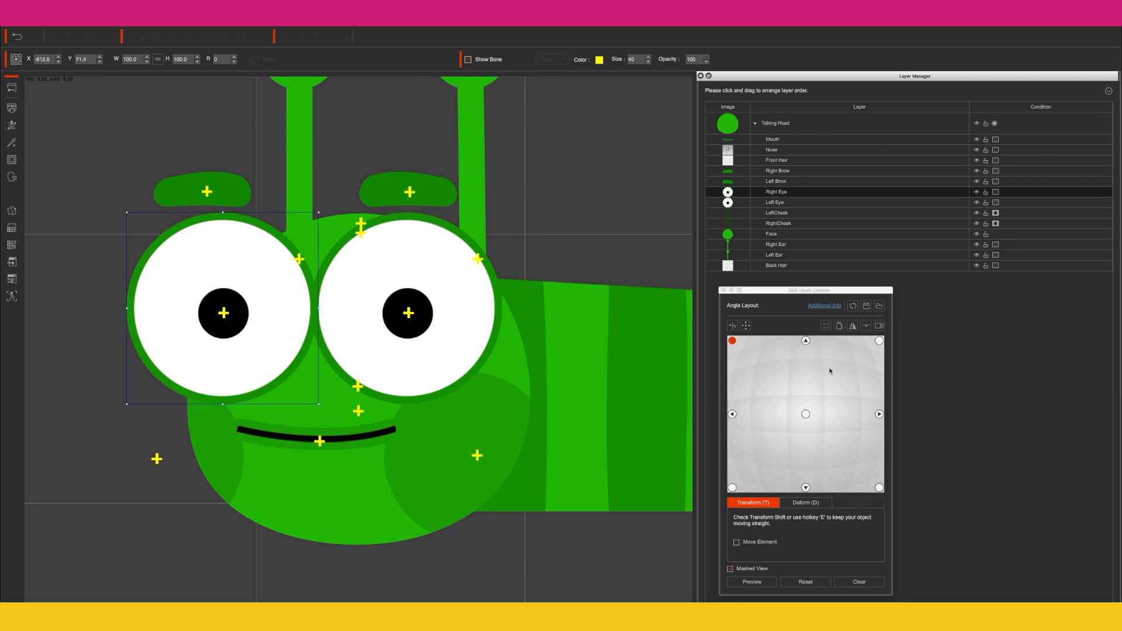
click(879, 414)
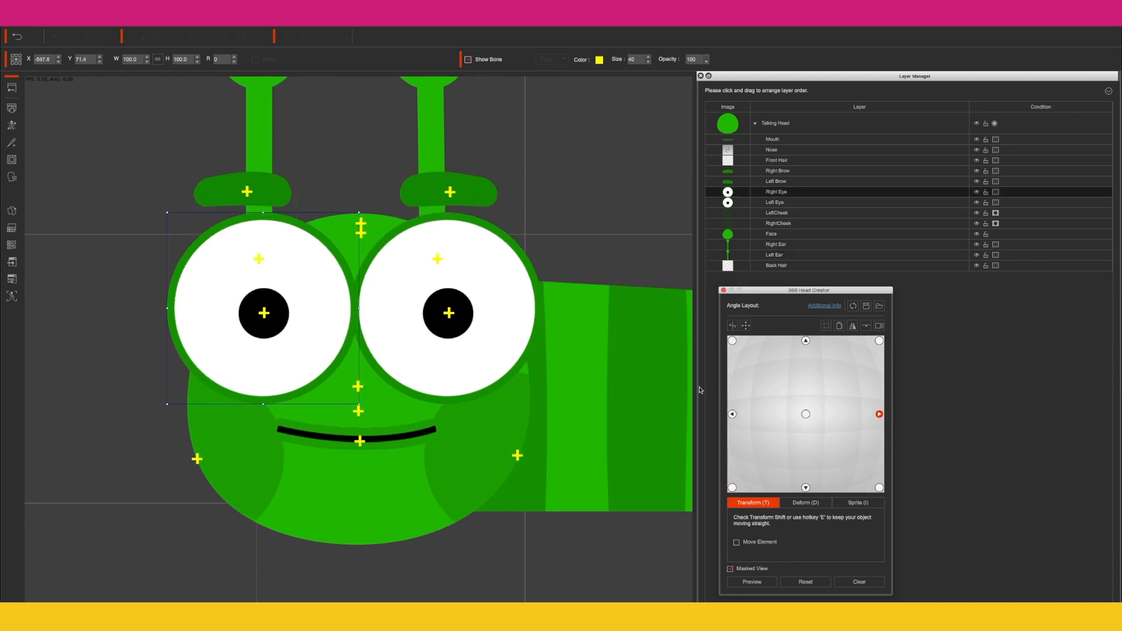
click(60, 57)
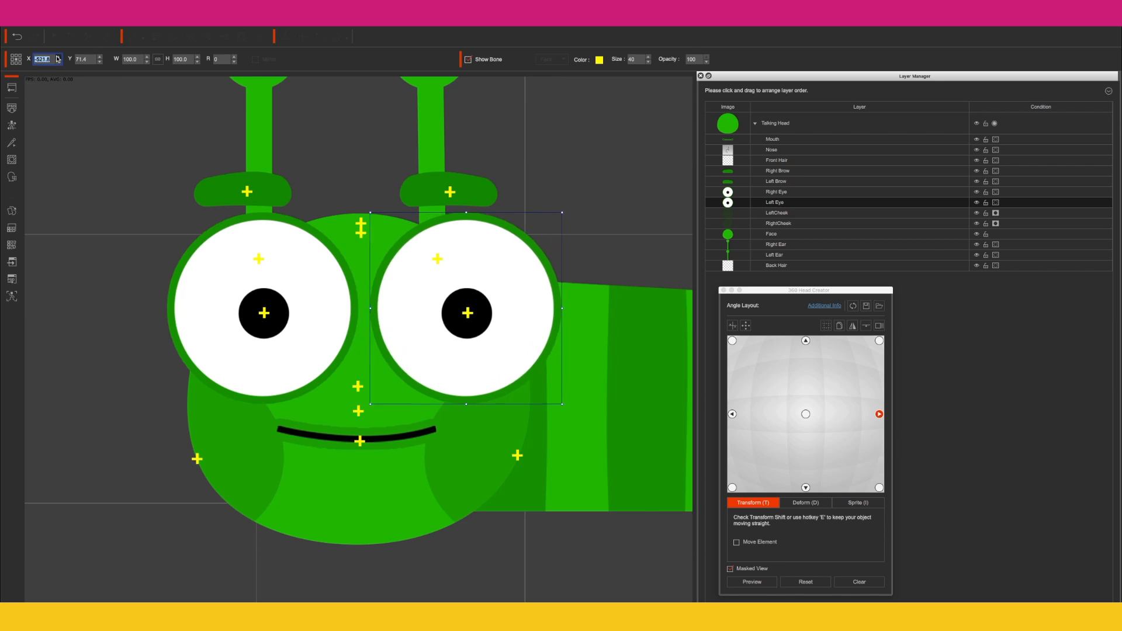
click(60, 58)
click(59, 57)
click(450, 190)
click(59, 58)
click(59, 58)
click(248, 190)
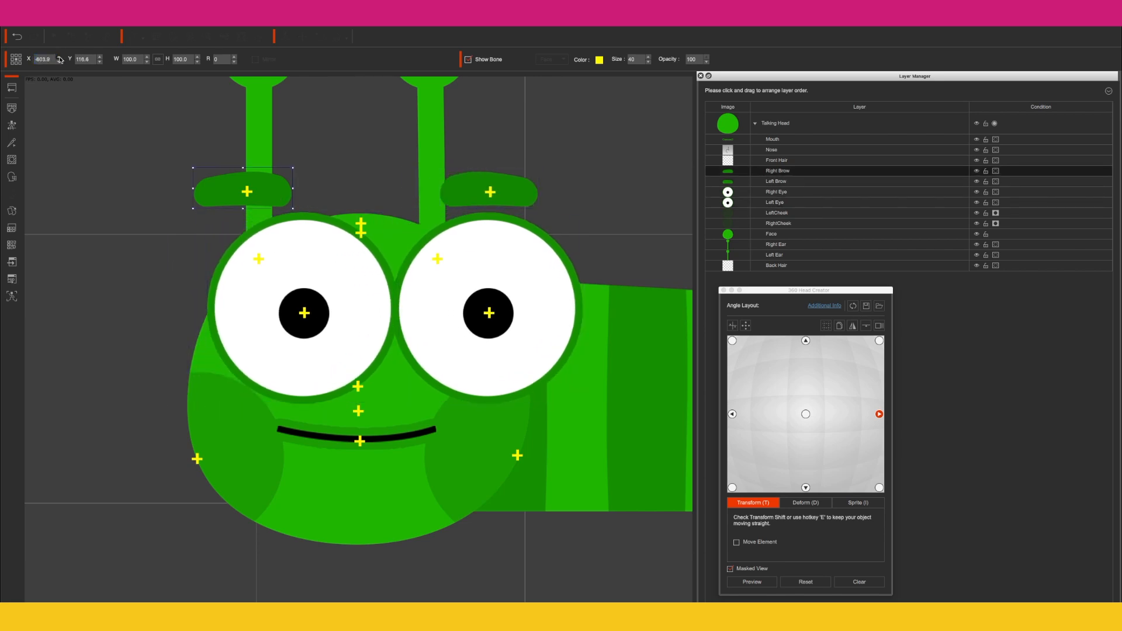
click(59, 58)
click(60, 57)
click(356, 439)
click(60, 57)
click(482, 461)
click(60, 57)
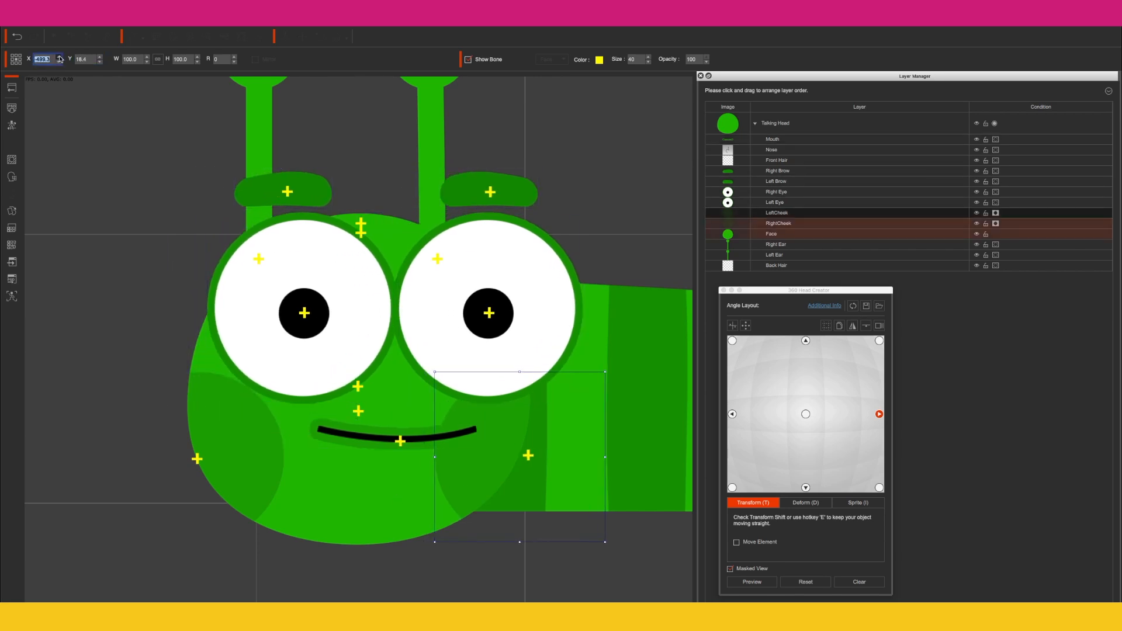
click(212, 418)
click(59, 58)
click(60, 57)
click(490, 191)
click(60, 57)
click(60, 57)
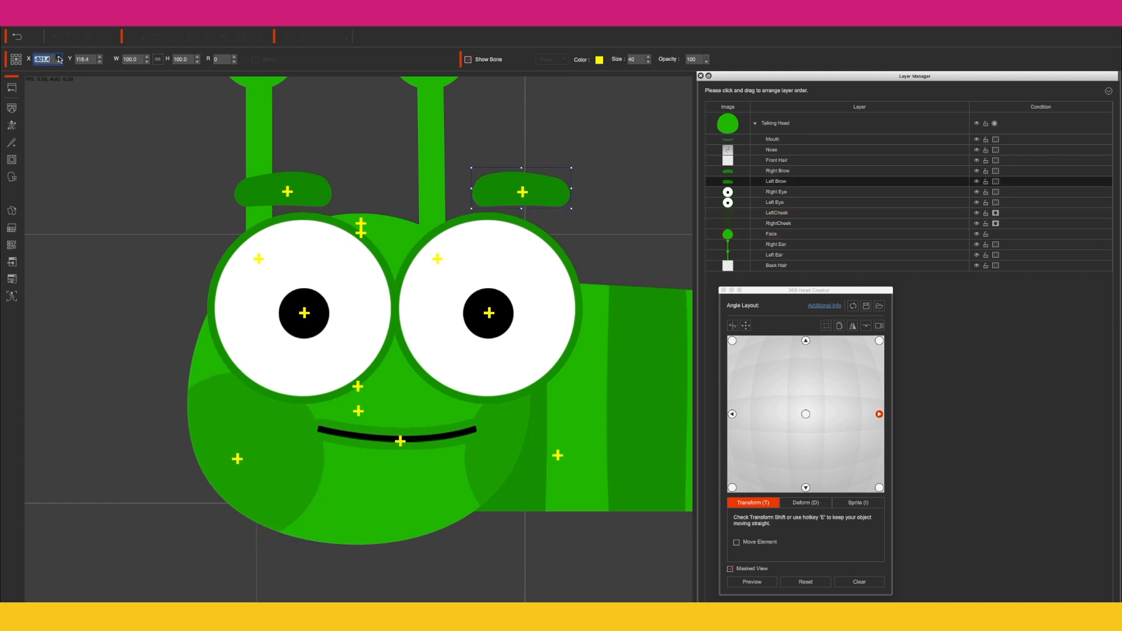
Step: Compare with the center pose and nudge both ears horizontally for the right angle pose
click(806, 415)
click(879, 413)
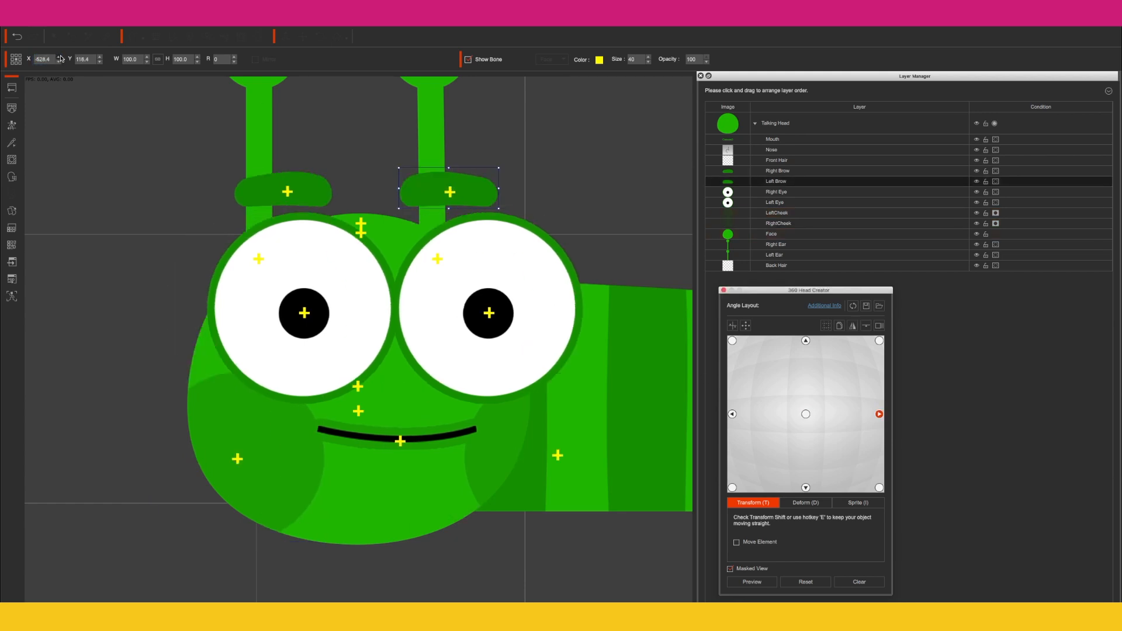
click(431, 146)
click(59, 61)
click(59, 61)
click(259, 146)
click(59, 62)
click(59, 57)
click(397, 146)
click(59, 57)
click(59, 57)
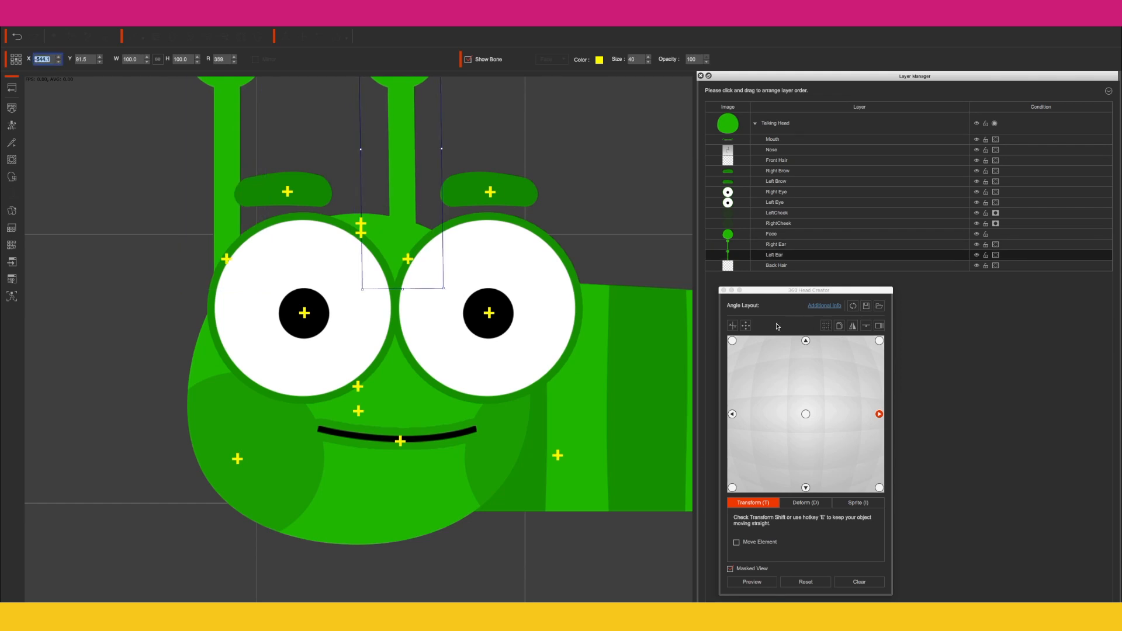
Step: Copy the right angle layout to the neighbouring right-side points and turn on the head-turn preview
click(839, 325)
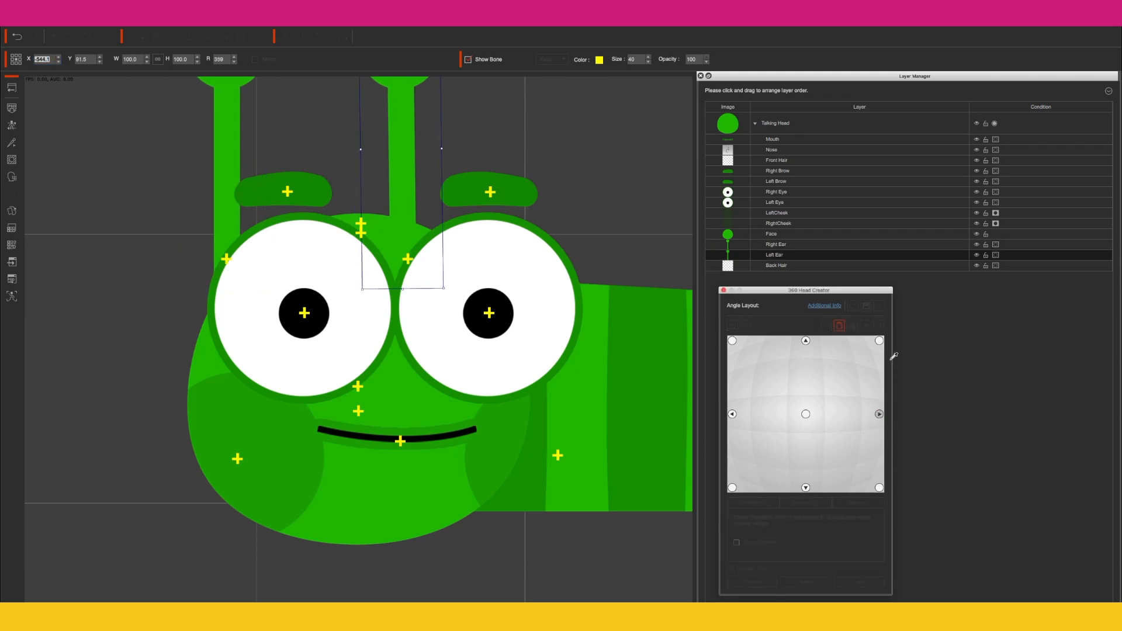
click(842, 328)
click(842, 328)
click(880, 414)
click(764, 583)
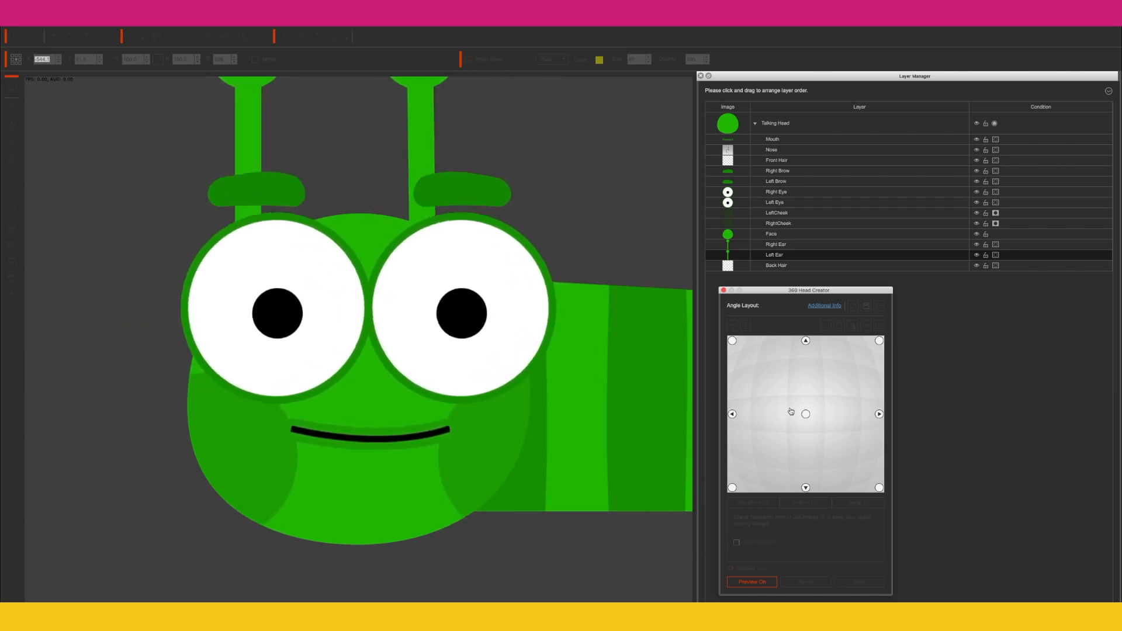
Step: Select the top angle point and nudge the brows, eyes, mouth and cheeks vertically for the upward-facing pose
click(805, 340)
click(805, 341)
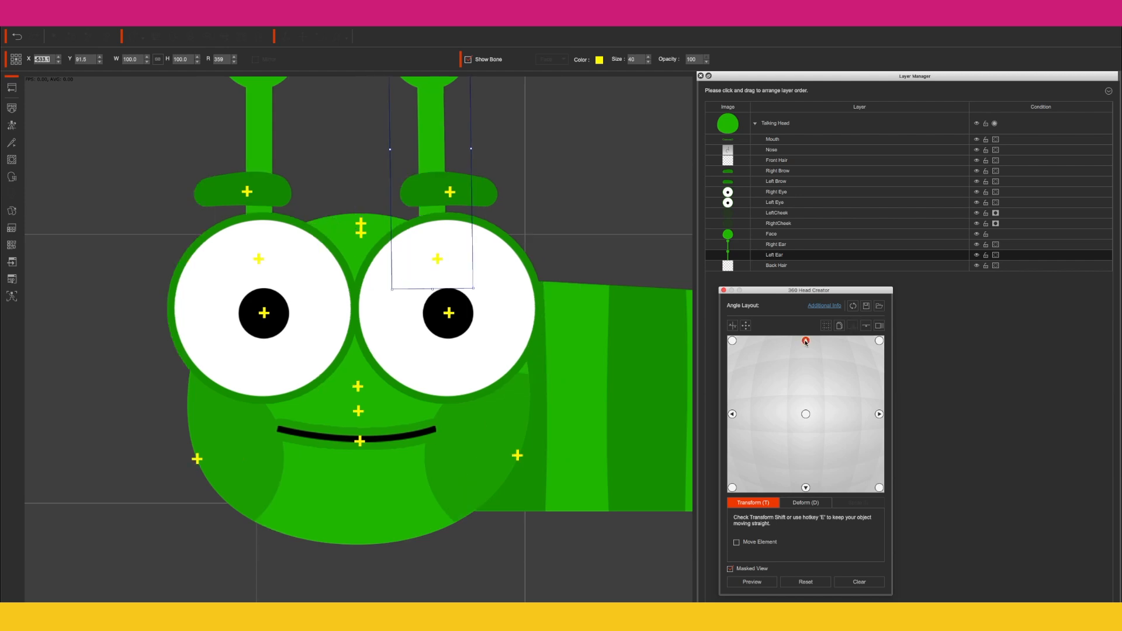
click(283, 193)
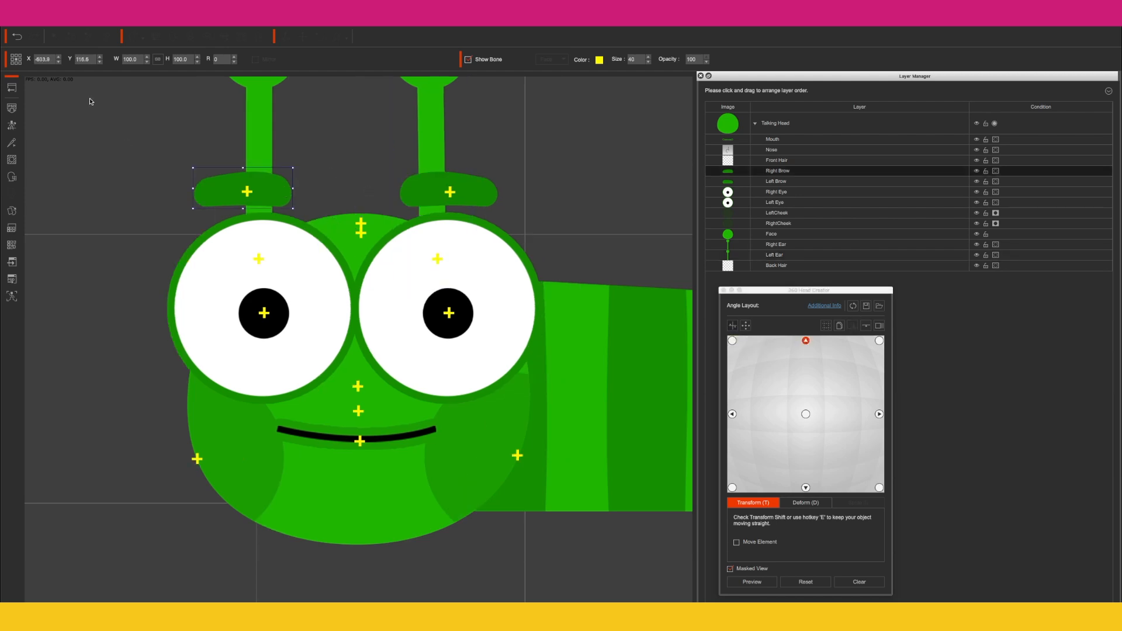
click(100, 58)
click(100, 57)
click(438, 193)
click(100, 57)
click(99, 57)
click(292, 257)
click(100, 57)
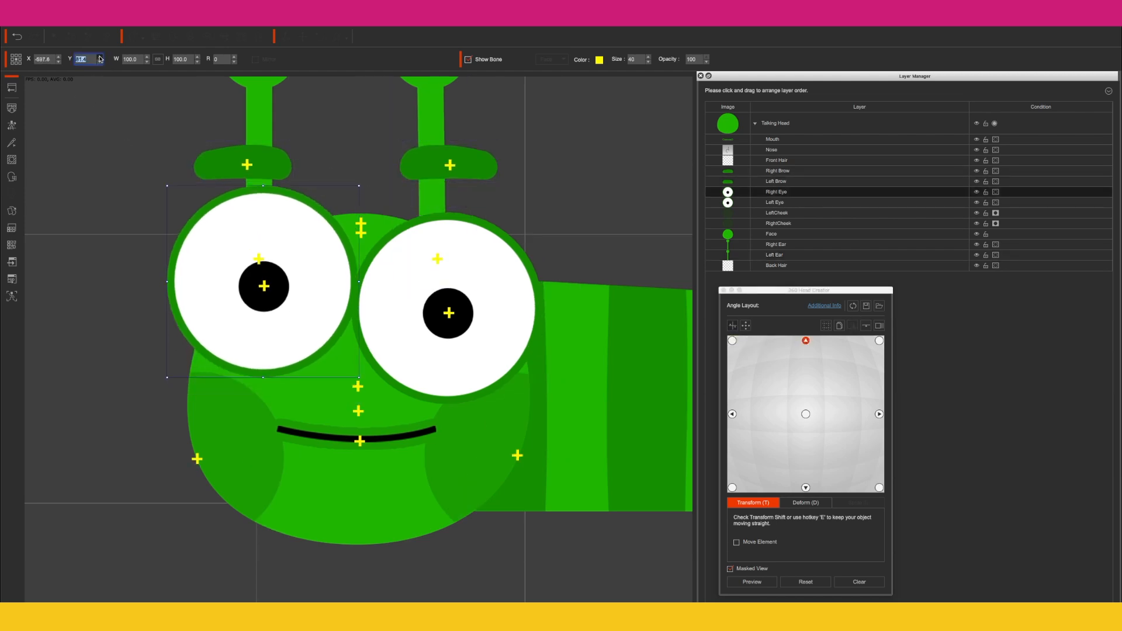
click(403, 272)
click(99, 57)
click(100, 57)
click(327, 439)
click(100, 57)
click(100, 57)
click(233, 432)
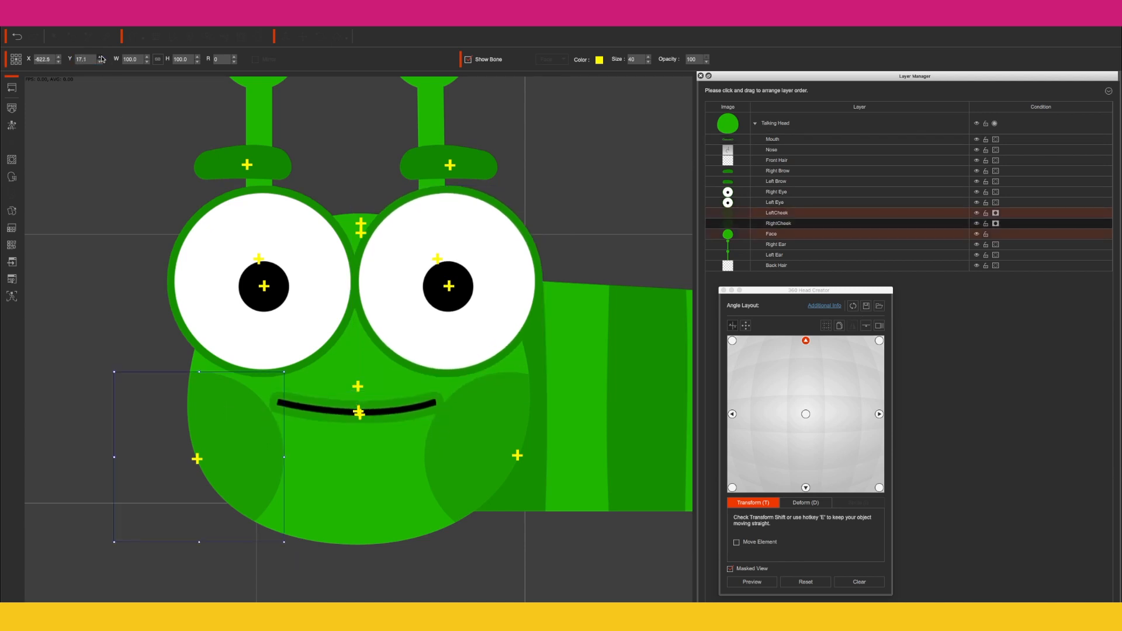
click(100, 57)
click(496, 404)
click(100, 58)
click(99, 57)
Step: Nudge both ears vertically for the top angle pose and compare it against the center pose
click(259, 125)
click(99, 62)
click(100, 61)
click(431, 126)
click(100, 62)
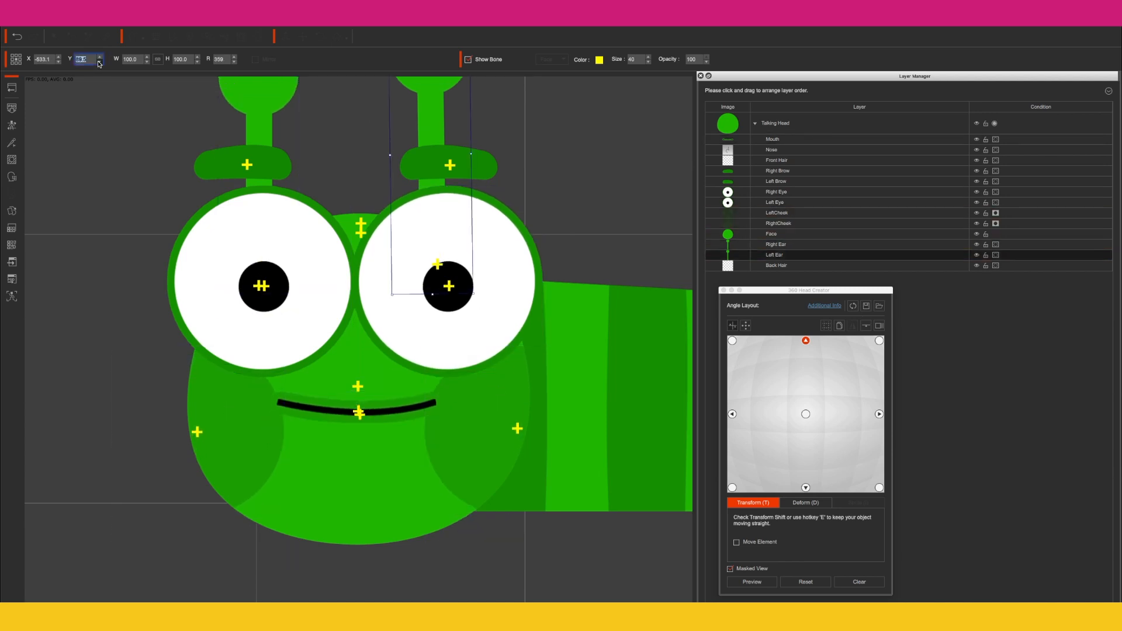
click(100, 62)
click(100, 62)
click(805, 414)
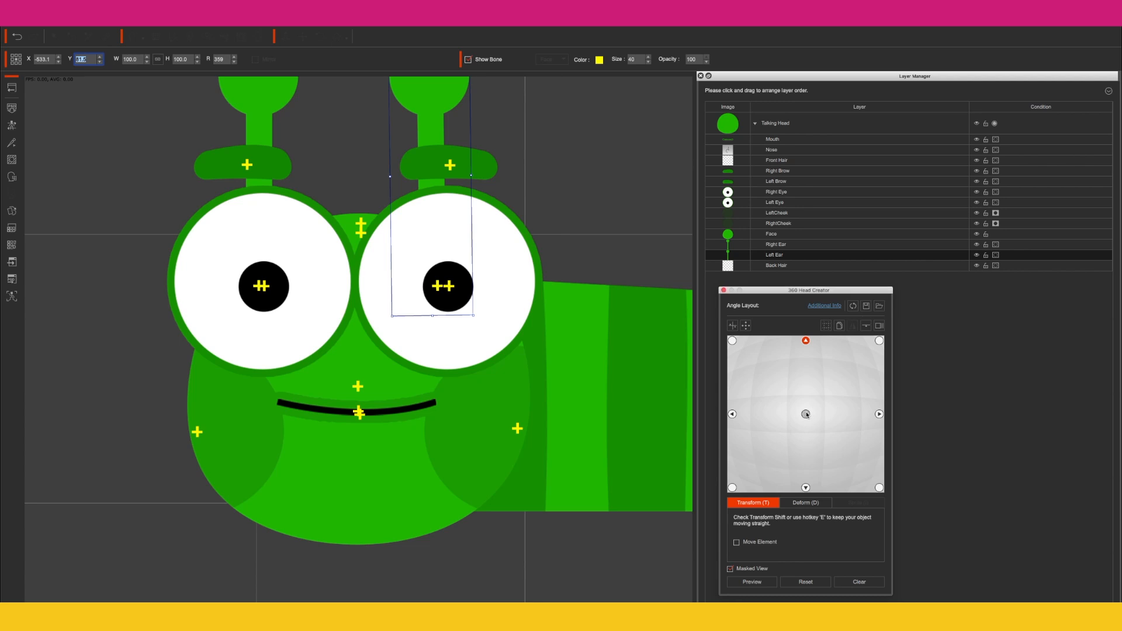
click(805, 341)
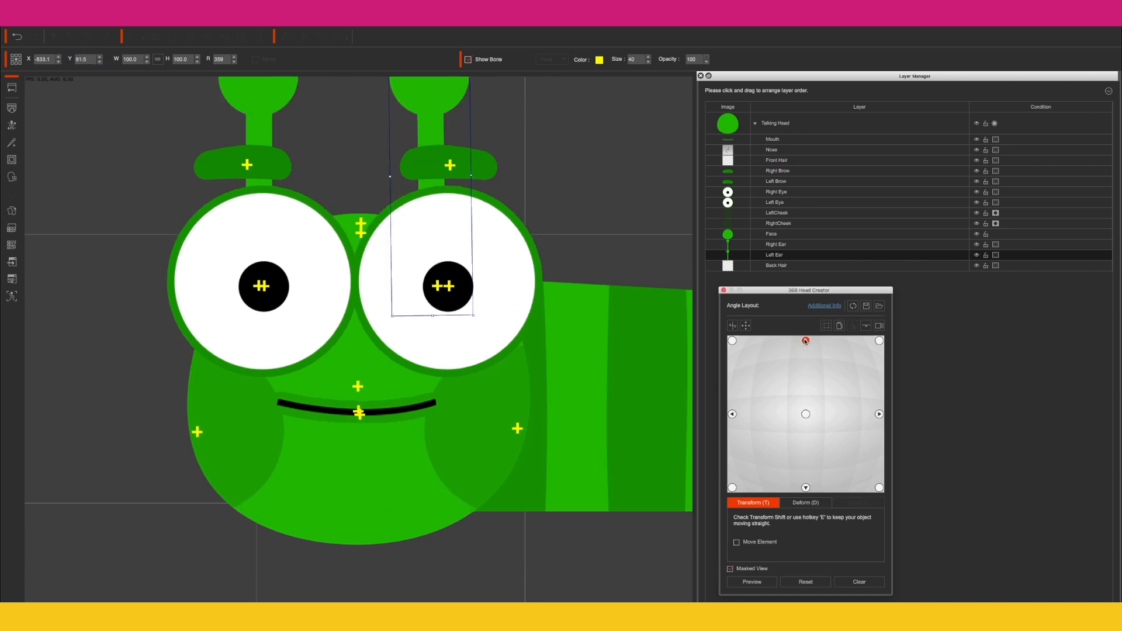
Step: Select the bottom angle point and nudge the ears, both cheeks and the mouth vertically for the downward pose
click(805, 487)
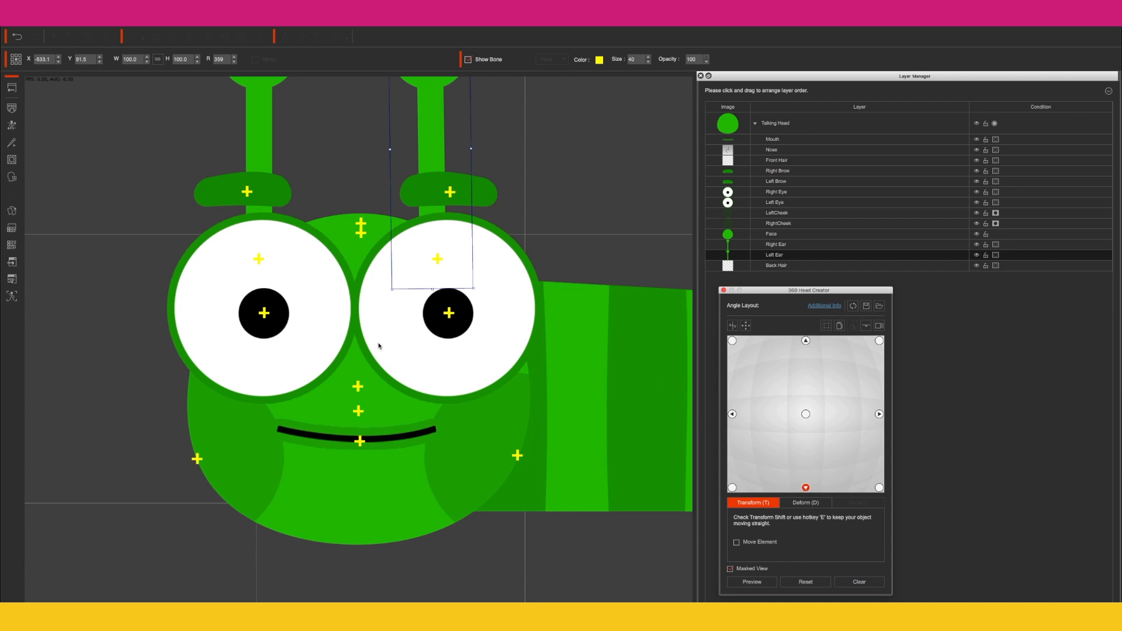
click(100, 57)
click(258, 126)
click(100, 57)
click(234, 459)
click(99, 62)
click(100, 63)
click(482, 461)
click(100, 63)
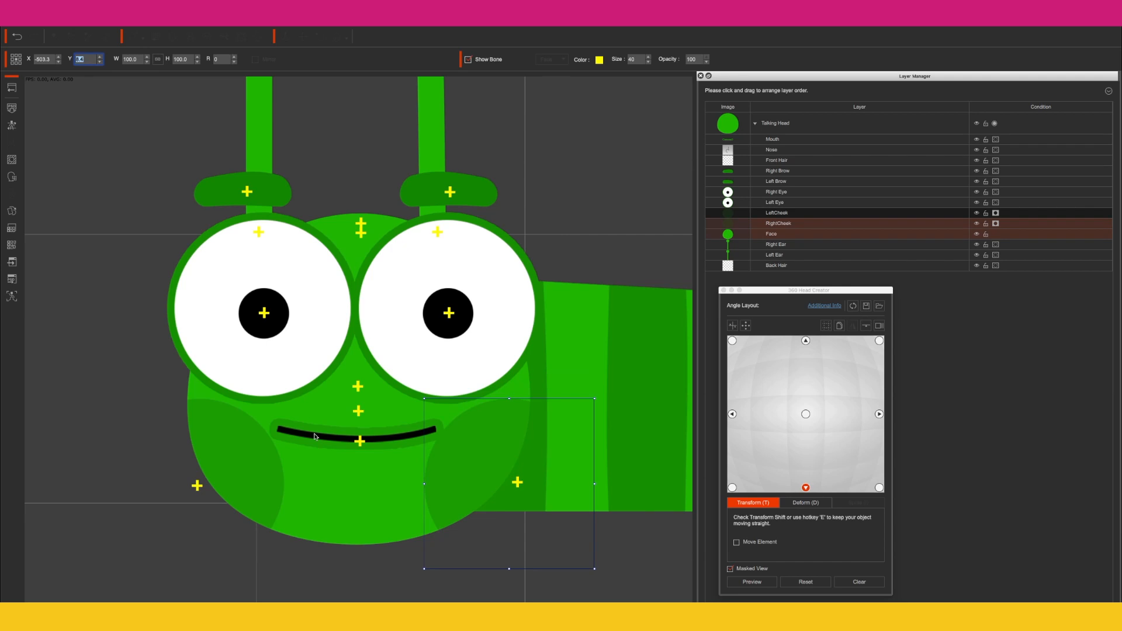
click(356, 439)
click(100, 63)
Step: Nudge both eyes and both brows vertically for the bottom angle pose
click(263, 316)
click(100, 63)
click(100, 63)
click(415, 269)
click(100, 63)
click(100, 62)
click(245, 196)
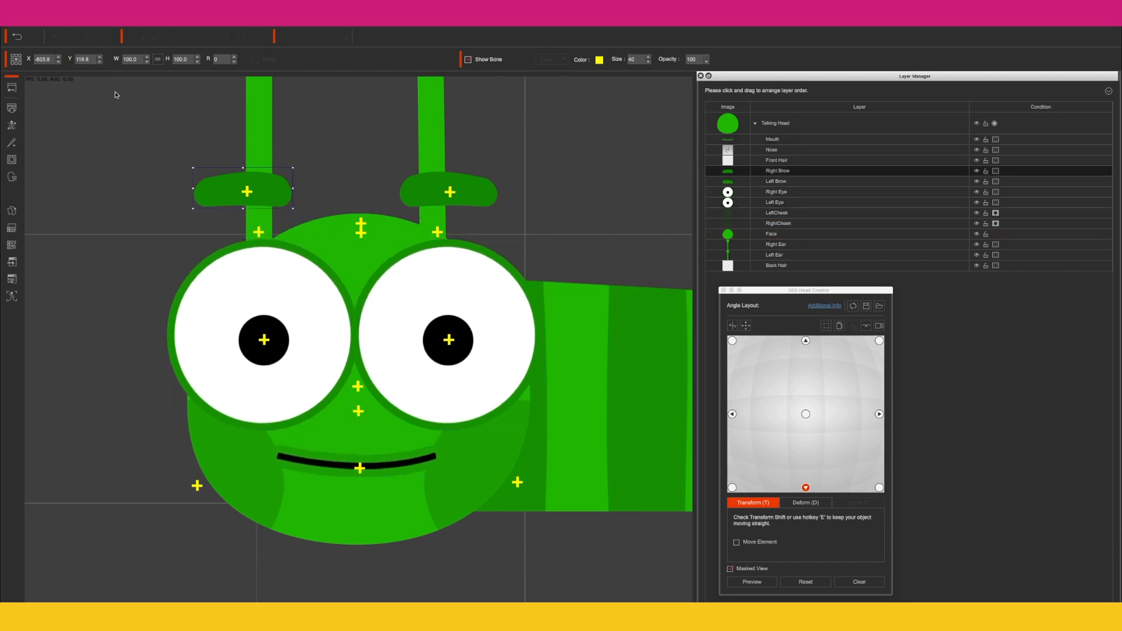
click(100, 62)
click(466, 202)
click(100, 63)
Step: Adjust the ears, brows, eyes and mouth vertically across the upper-left, top and upper-right angle points
click(752, 582)
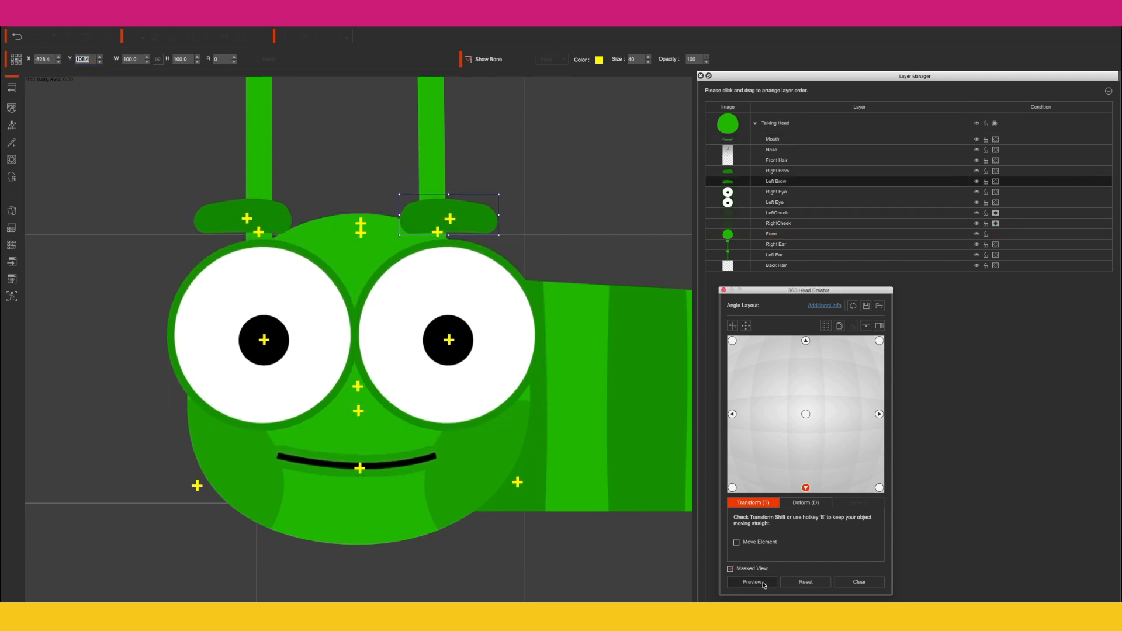
click(801, 418)
click(805, 341)
click(259, 128)
click(731, 340)
click(431, 127)
click(806, 341)
click(247, 164)
click(879, 341)
click(303, 308)
double_click(85, 58)
click(732, 341)
click(805, 341)
click(358, 410)
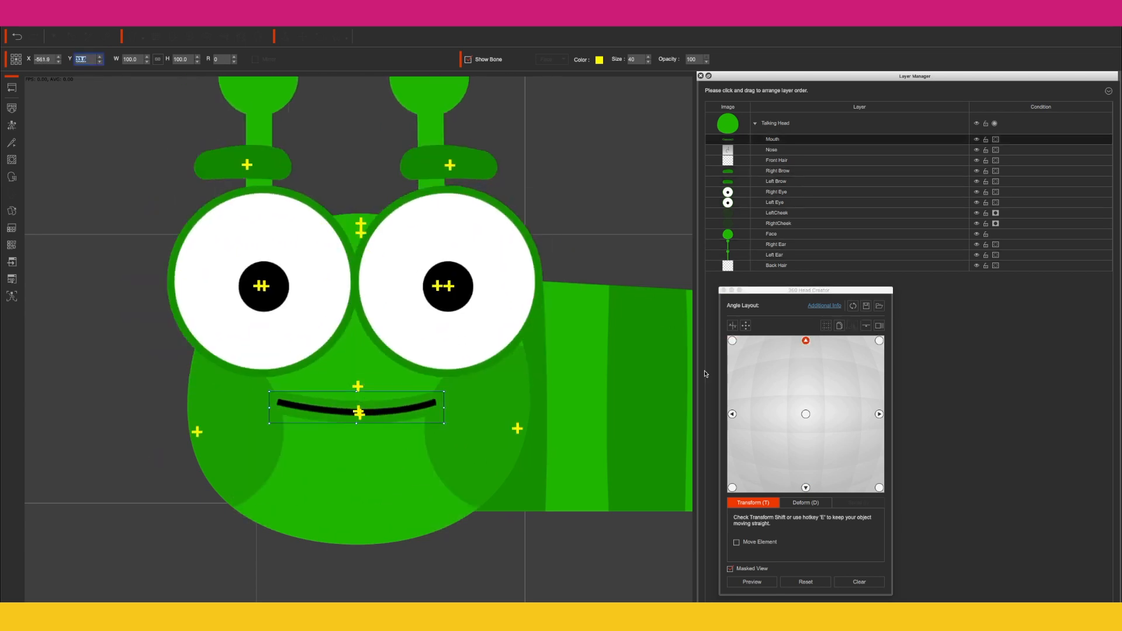
Step: Shift the cheeks on the upper-right point and raise features on the lower angle points using the Y value
click(878, 341)
click(237, 458)
click(556, 455)
click(732, 487)
click(299, 123)
click(879, 487)
click(805, 487)
click(86, 59)
click(878, 488)
click(732, 487)
click(879, 487)
click(806, 487)
click(86, 59)
key(Up)
key(Up)
key(Up)
key(Up)
key(Up)
key(Up)
Step: Adjust the ears, brows, eyes, mouth and cheeks vertically on the lower-left, bottom and lower-right angle points
click(432, 140)
click(242, 216)
click(879, 487)
click(732, 487)
click(245, 321)
click(421, 321)
click(805, 487)
click(731, 488)
click(805, 487)
click(359, 466)
click(234, 467)
click(879, 488)
click(506, 455)
click(86, 59)
Step: Preview the finished head turn, then leave the head creator and return to the stage
click(752, 582)
click(752, 582)
click(731, 488)
click(805, 503)
drag(445, 296, 499, 191)
click(12, 88)
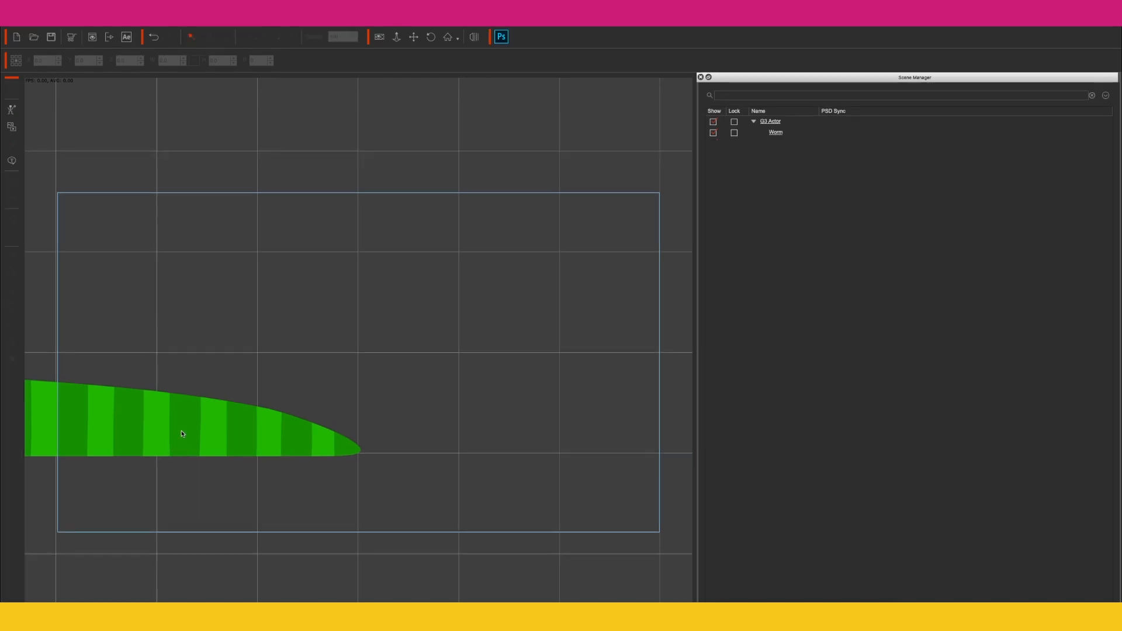
Step: Scale the worm actor to about 59% and move it into the middle of the stage frame
click(182, 434)
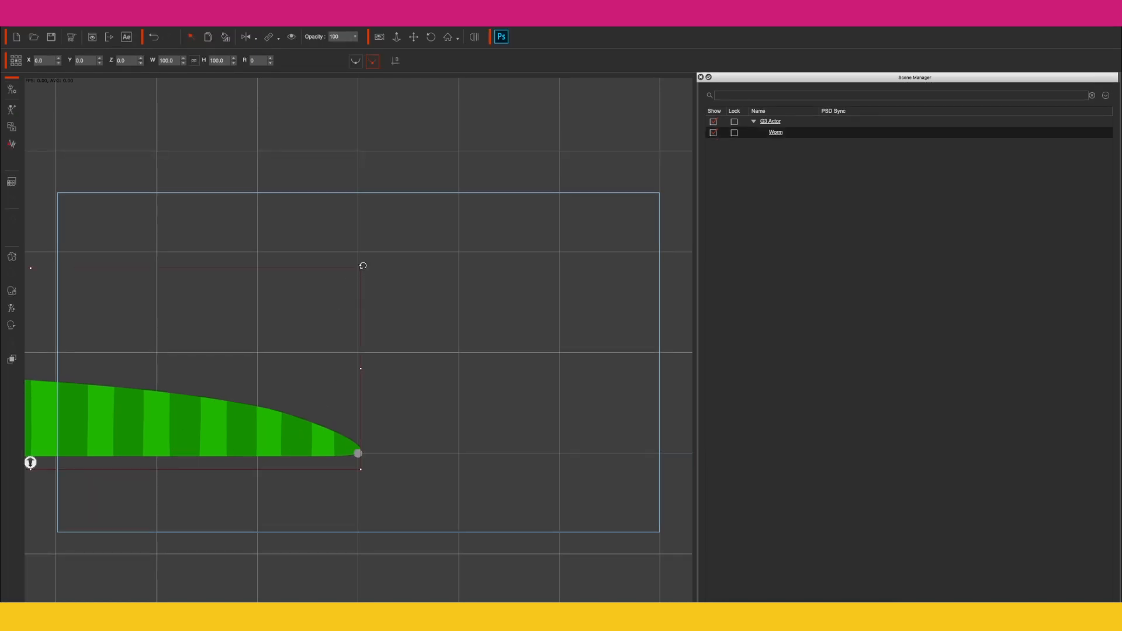
drag(360, 267, 271, 363)
drag(239, 429, 405, 372)
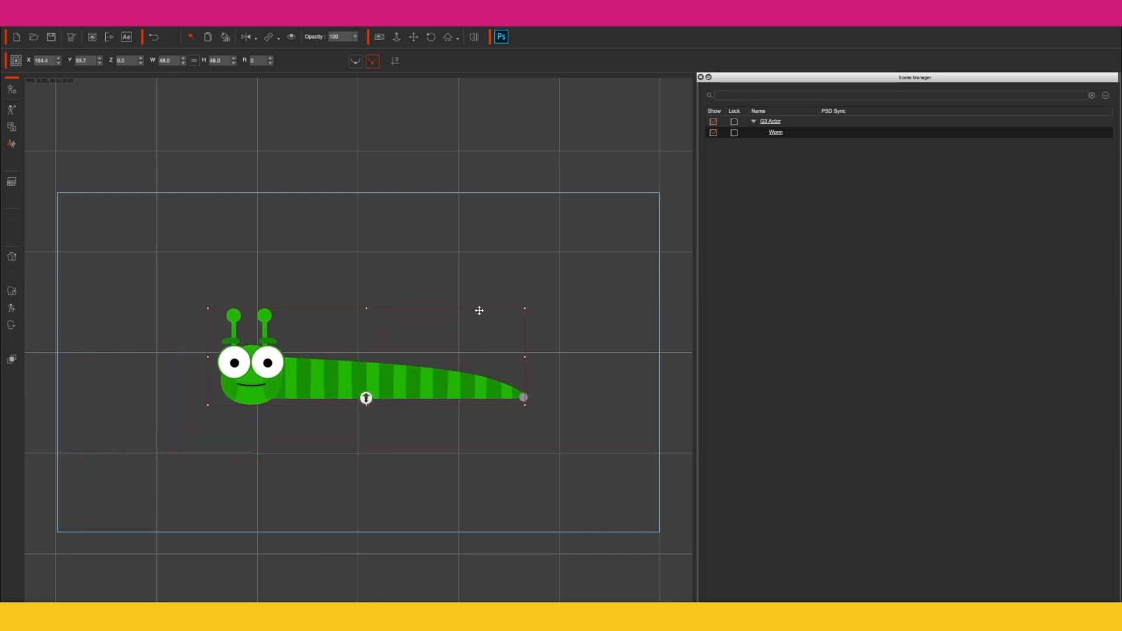
drag(524, 309, 549, 288)
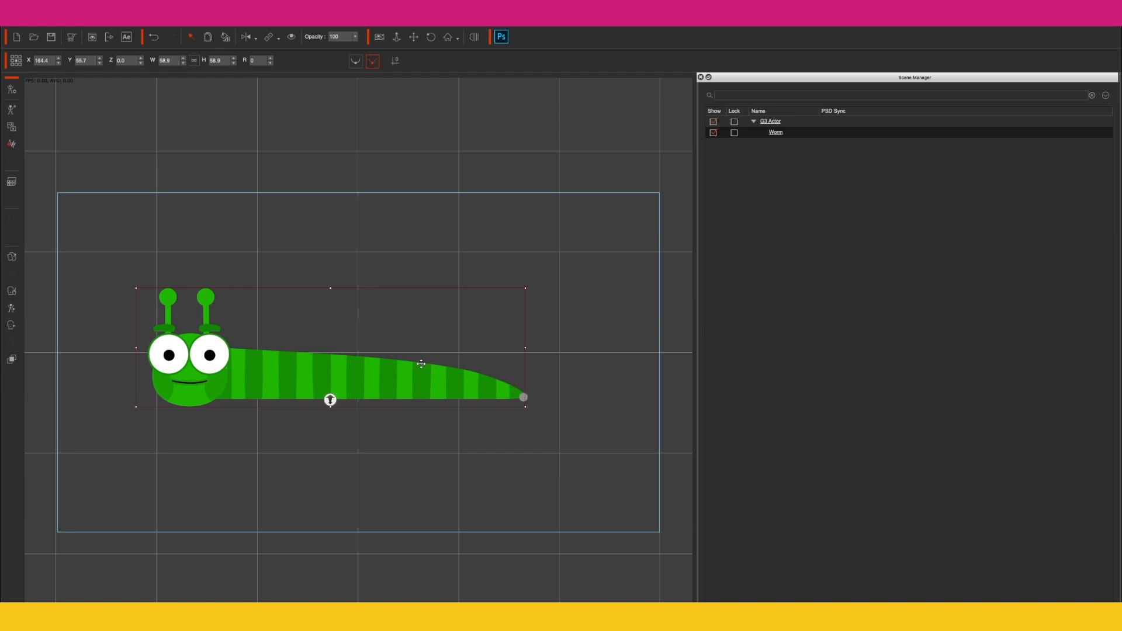
drag(421, 374, 436, 377)
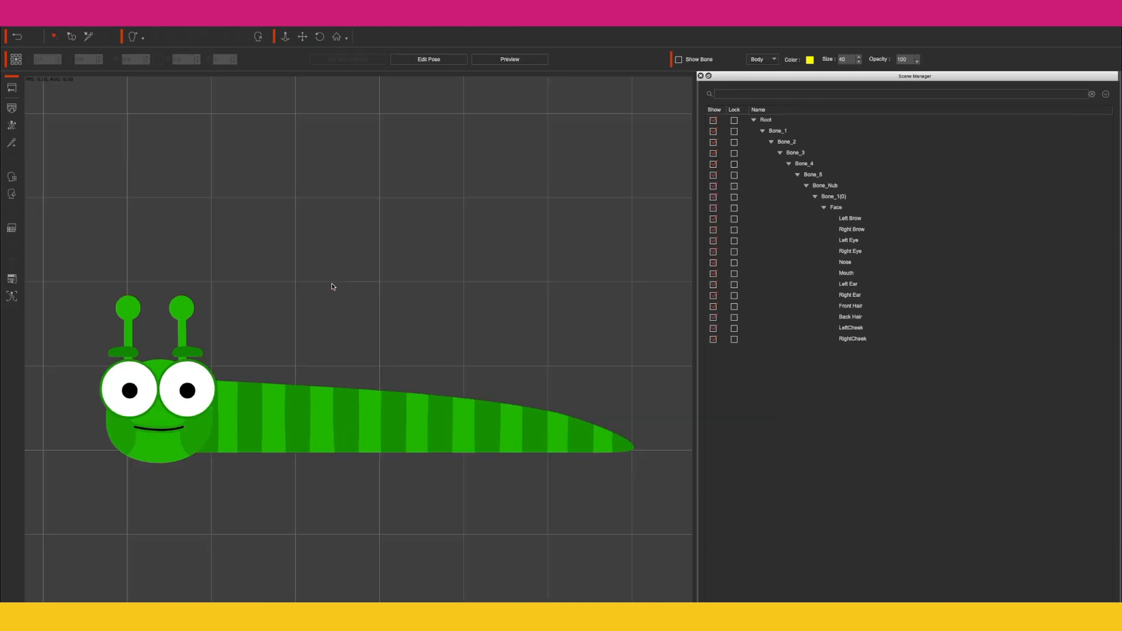
Step: Open Facial Animation Setup, pick the left-hand eye and set its pupil positions for looking left and right
click(11, 177)
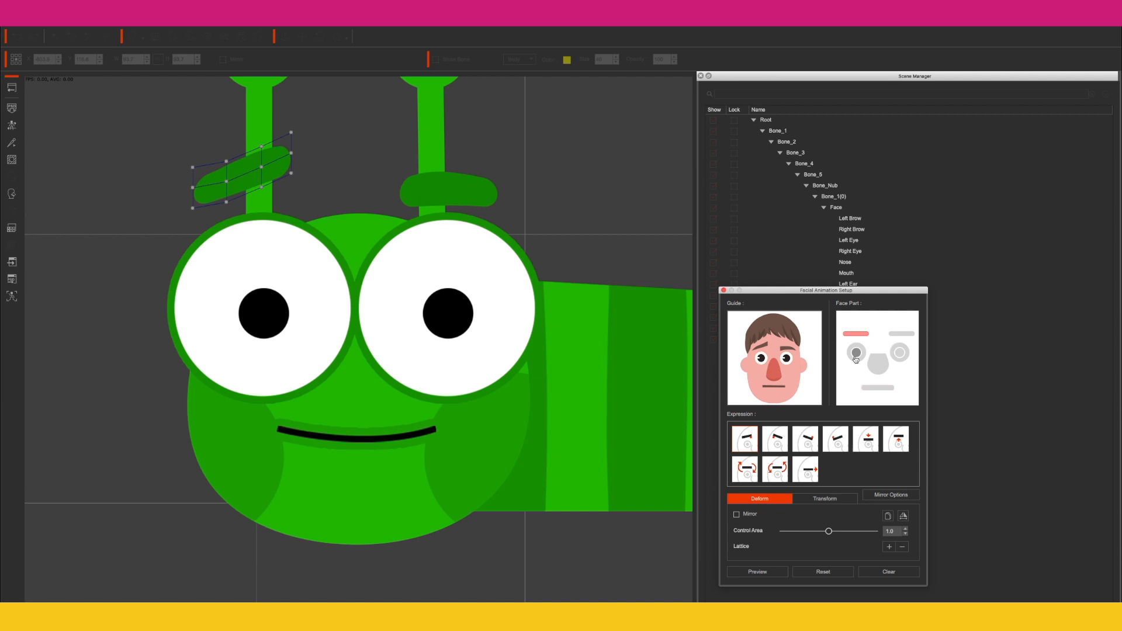
click(856, 352)
drag(262, 316, 185, 311)
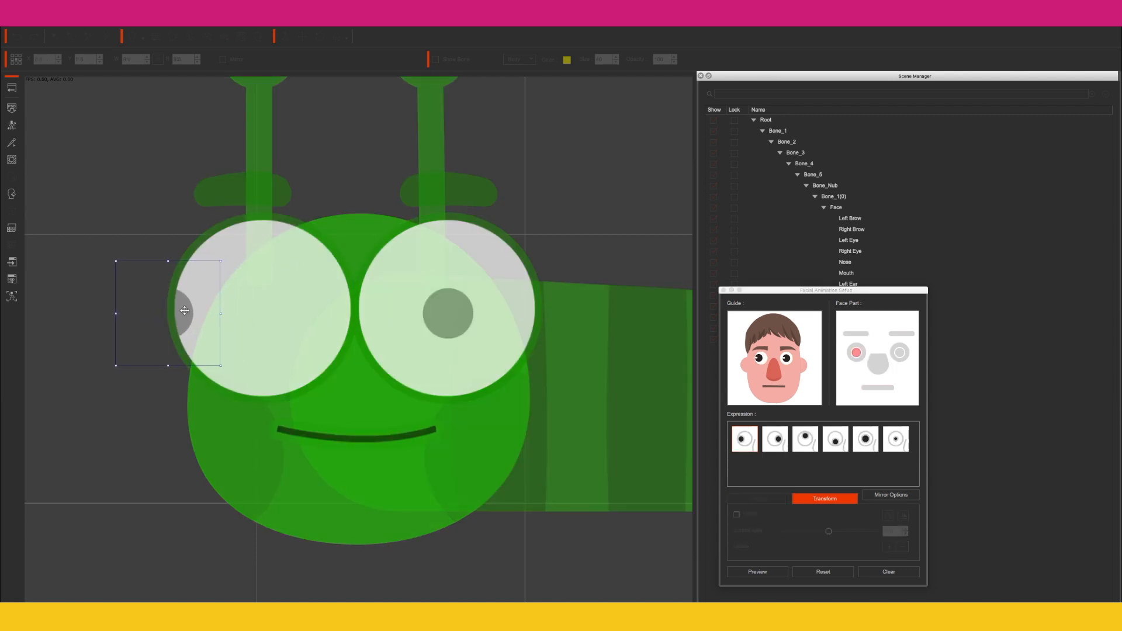
click(775, 439)
drag(272, 312, 354, 307)
Step: Set the left-hand eye's pupil positions for the look-up and look-down expressions
click(805, 438)
click(273, 292)
drag(272, 292, 267, 219)
click(835, 439)
drag(275, 352, 274, 408)
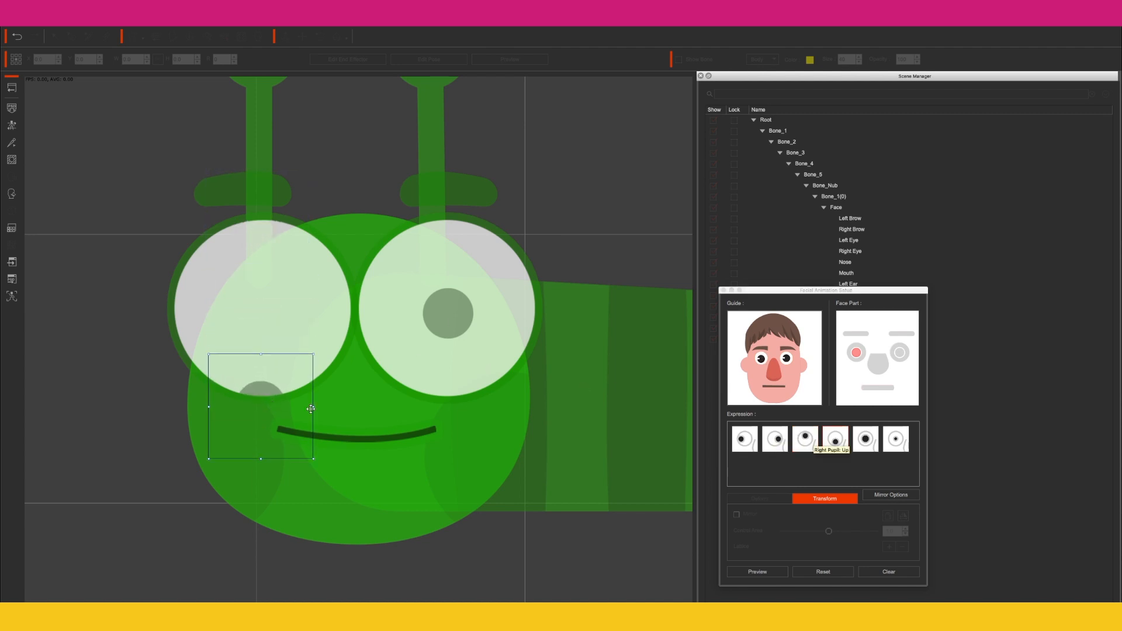
Step: Adjust the left-hand eye's pupil for the remaining two eye expressions
click(868, 440)
drag(335, 383, 421, 414)
drag(292, 310, 291, 308)
click(897, 443)
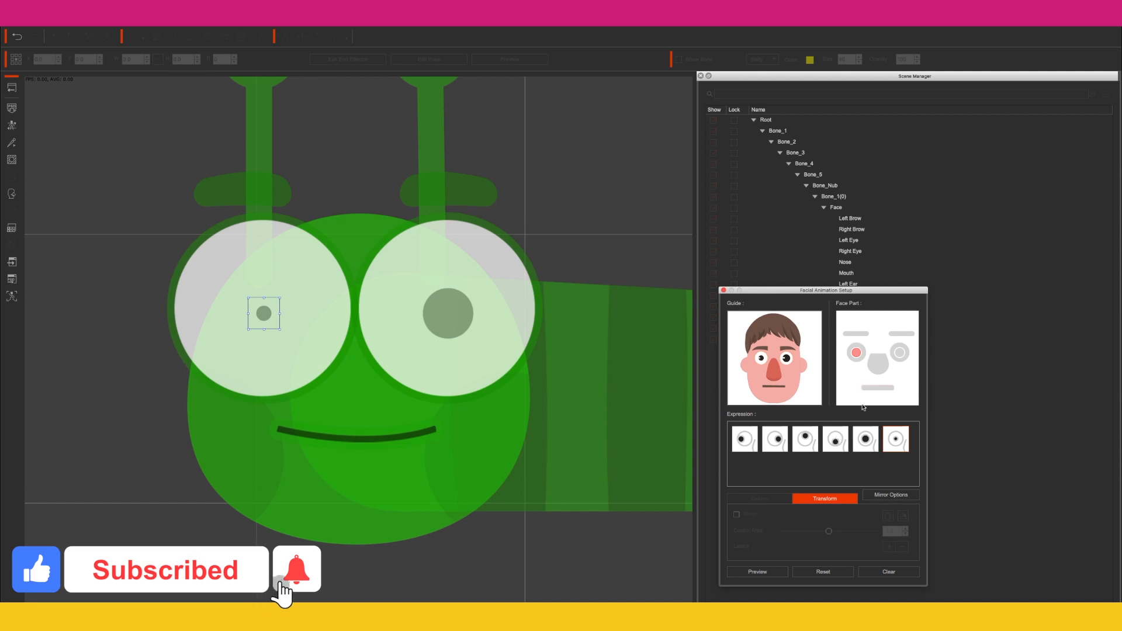
Step: Select the right-hand eye and set its pupil positions for the look-right and look-up expressions
click(899, 352)
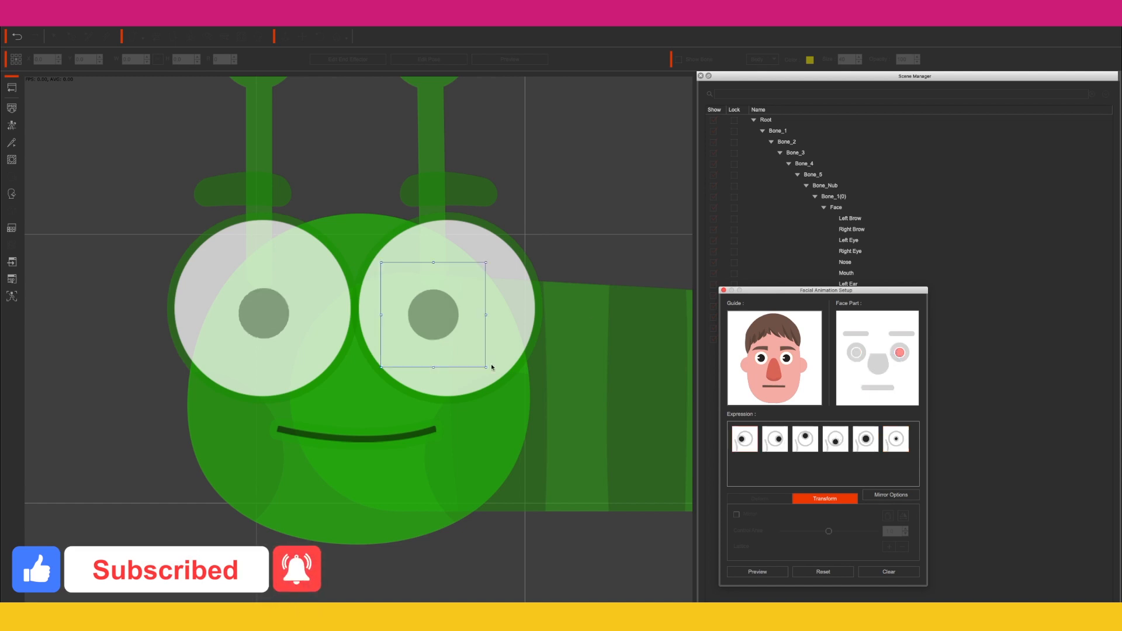
drag(429, 319, 553, 307)
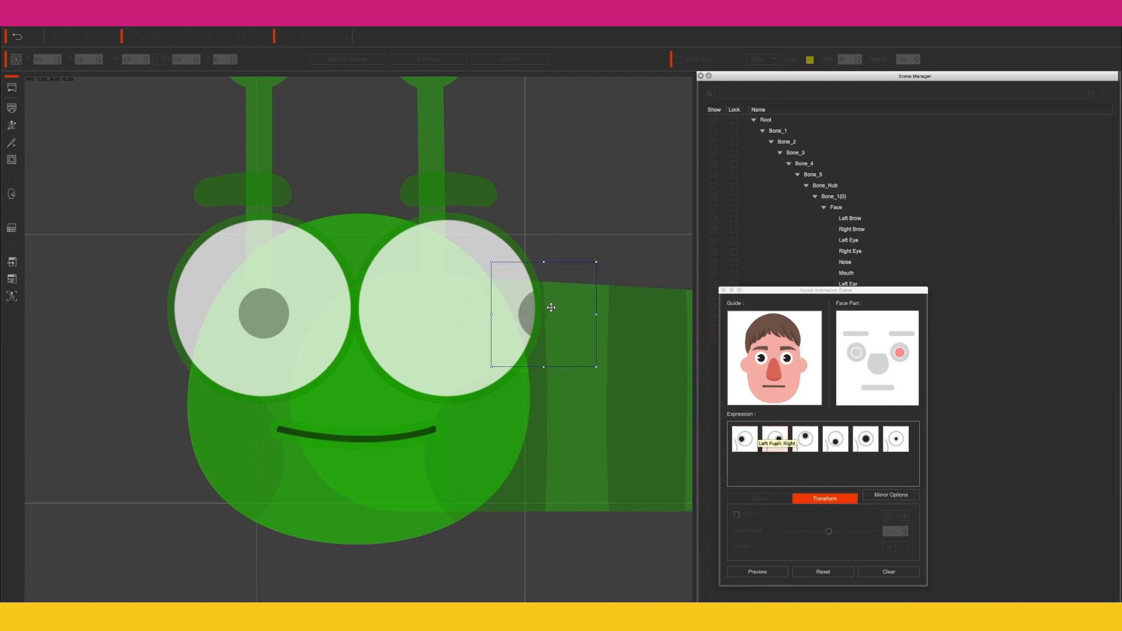
click(805, 439)
drag(468, 311, 456, 228)
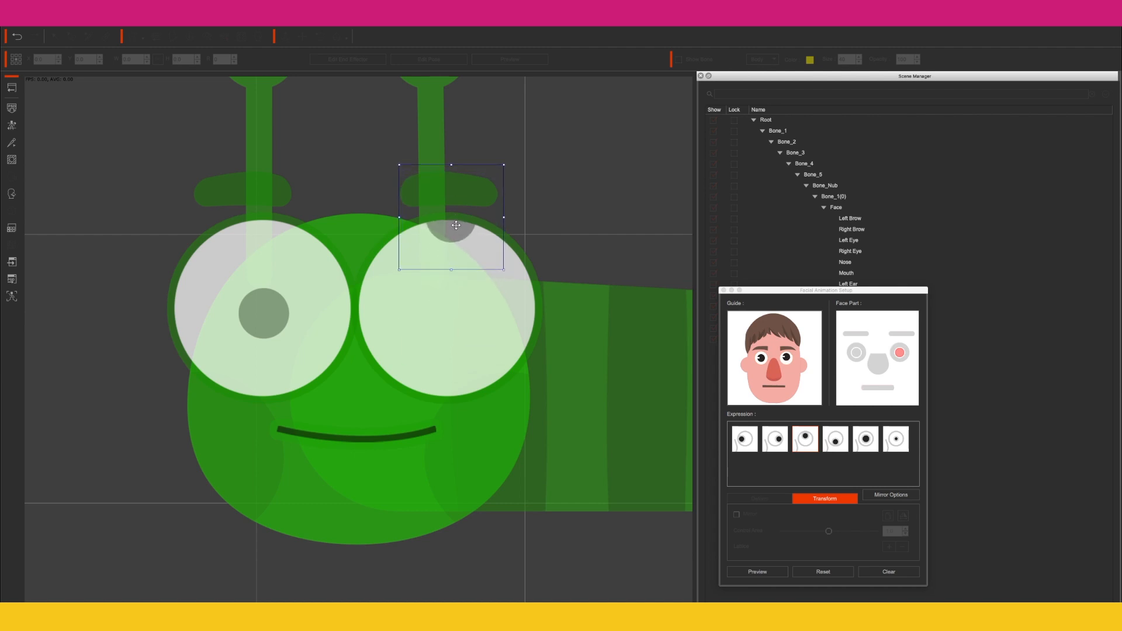
Step: Move the right-hand eye's pupil down for looking down and enlarge it for the fifth expression
click(845, 440)
drag(441, 337, 440, 406)
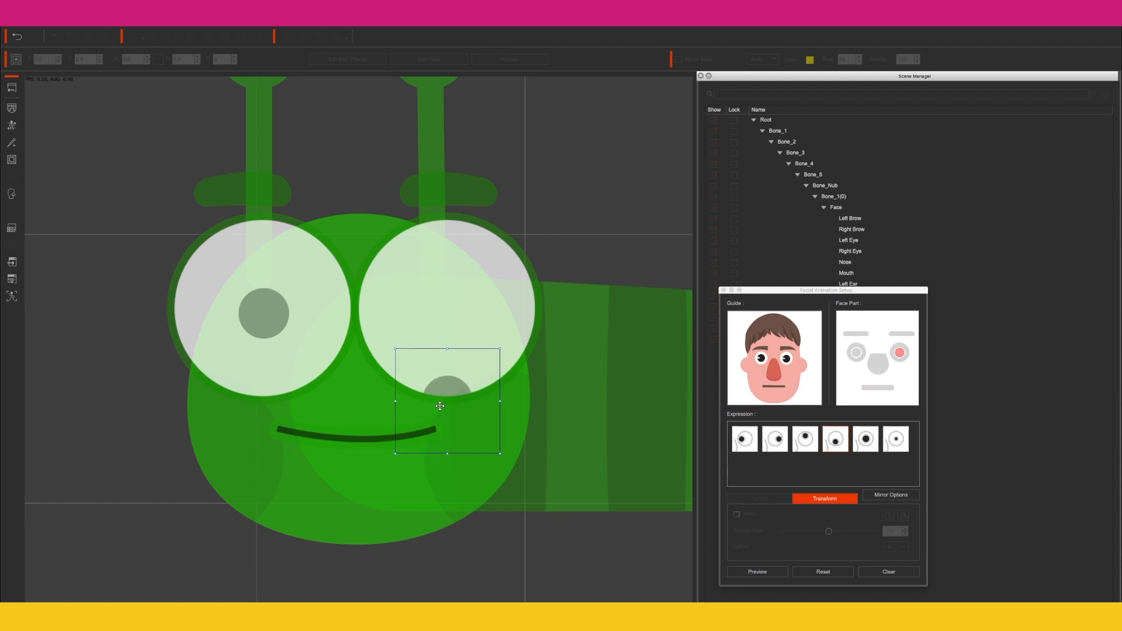
click(865, 440)
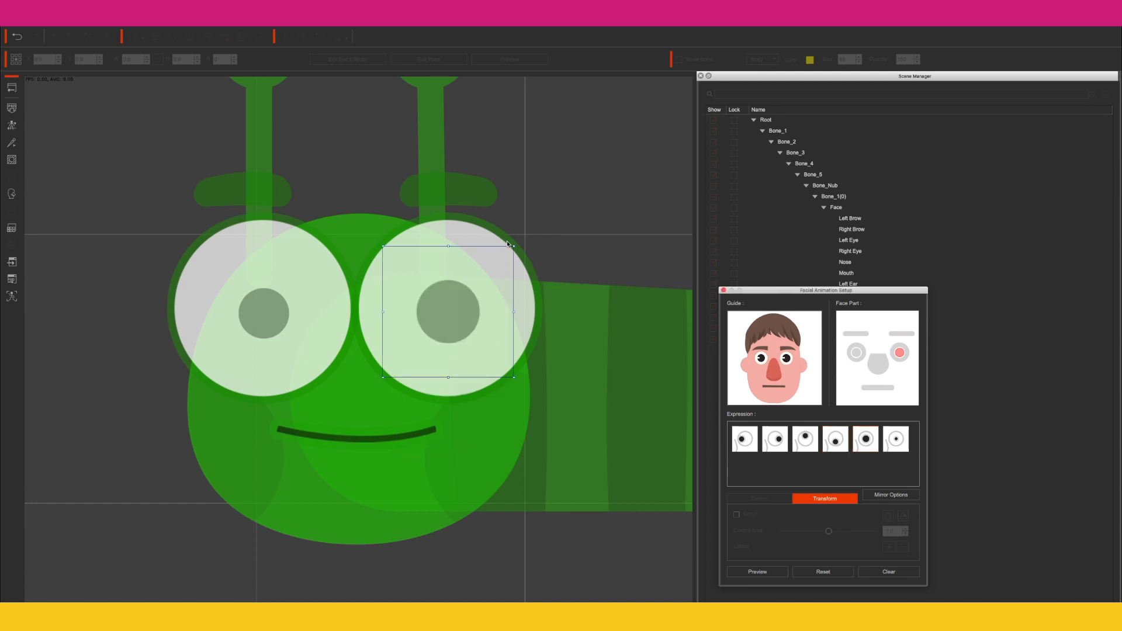
drag(514, 247, 562, 199)
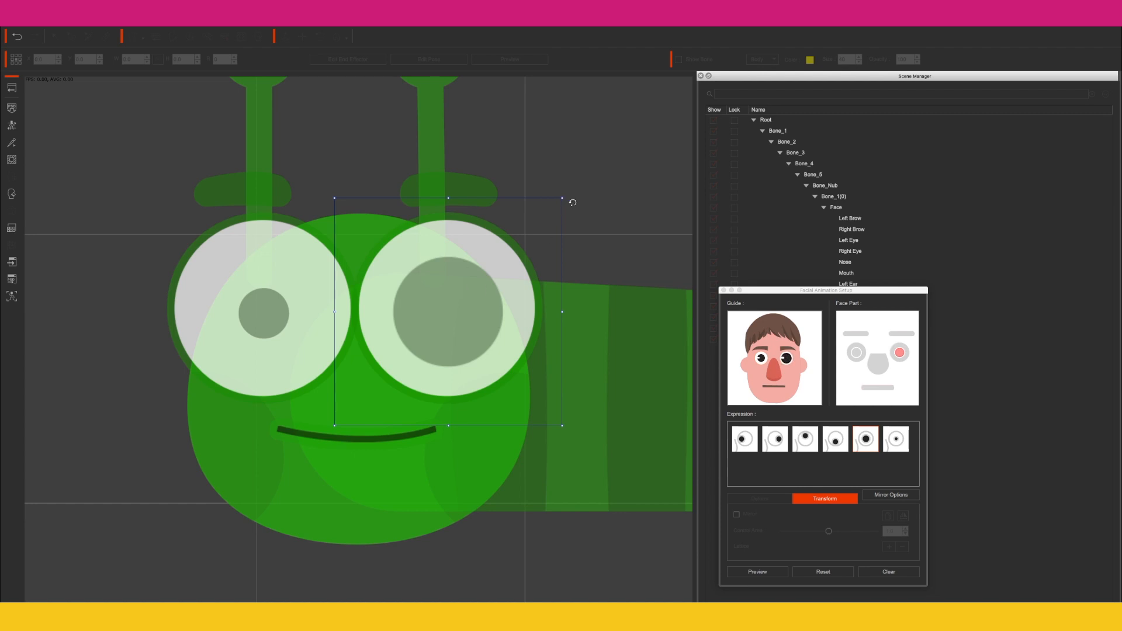
drag(561, 196, 578, 179)
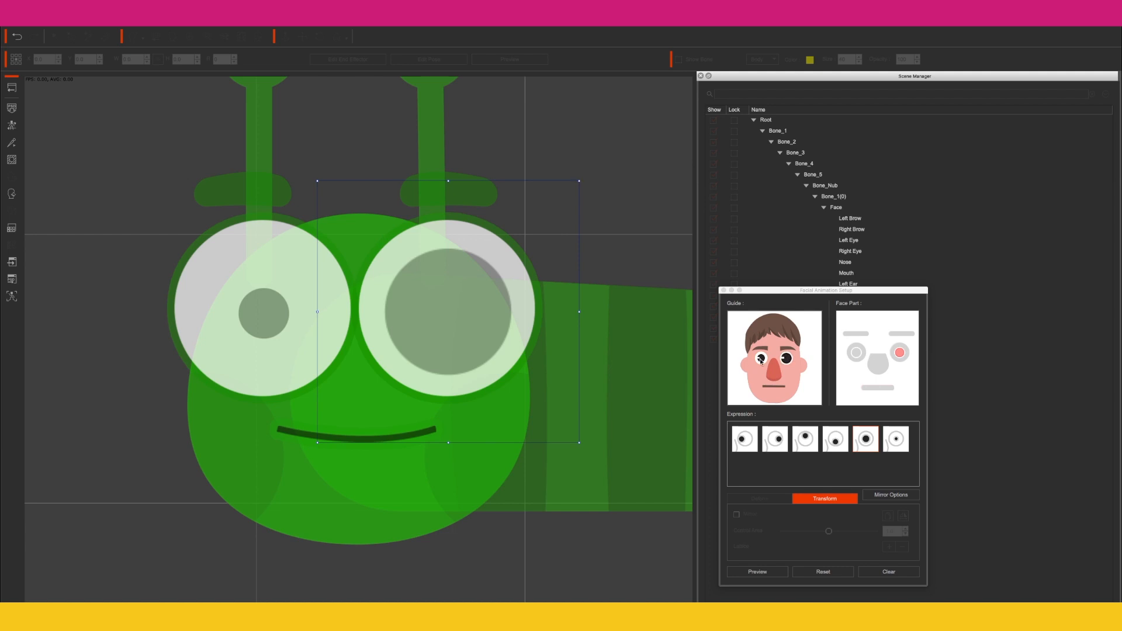
Step: Select the last eye expression and adjust the eyebrow's deform mesh
click(894, 444)
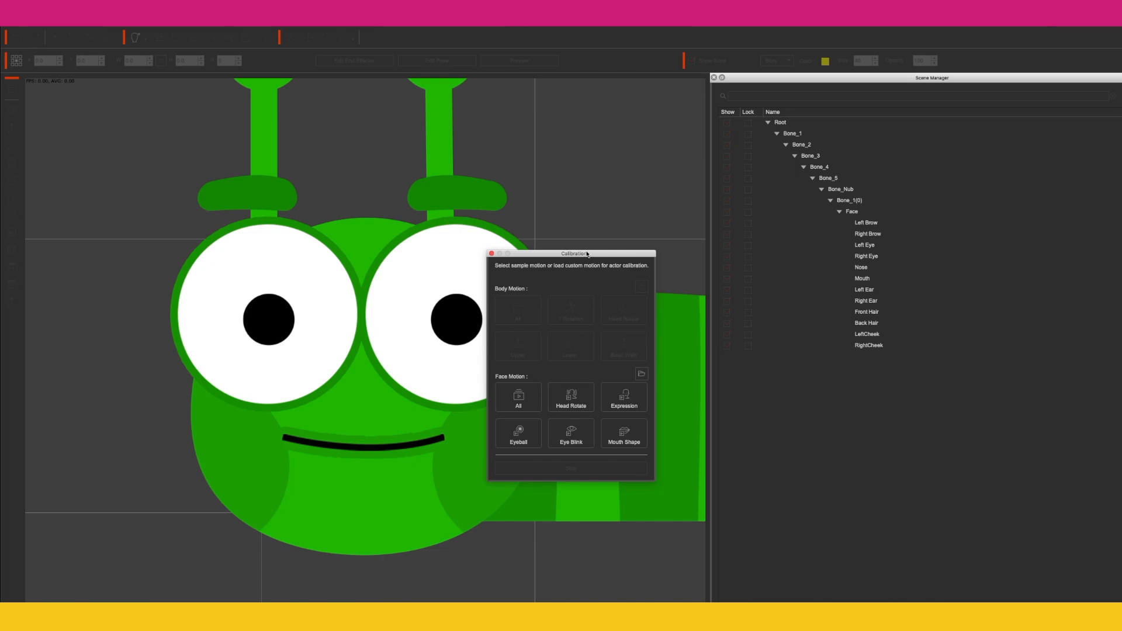
drag(588, 254, 832, 293)
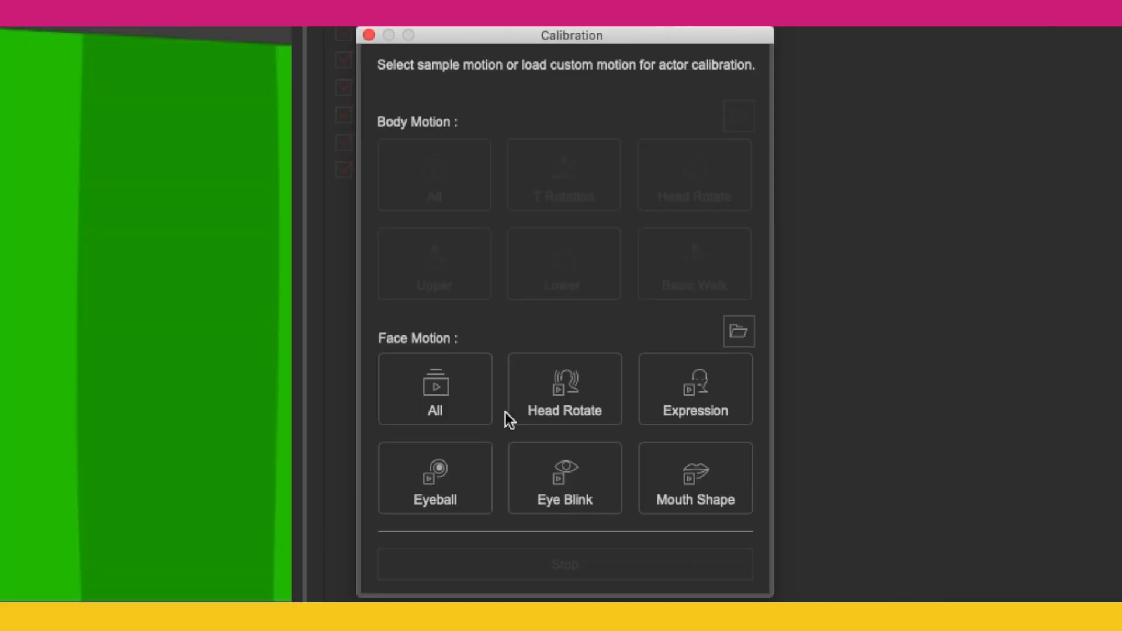
click(766, 435)
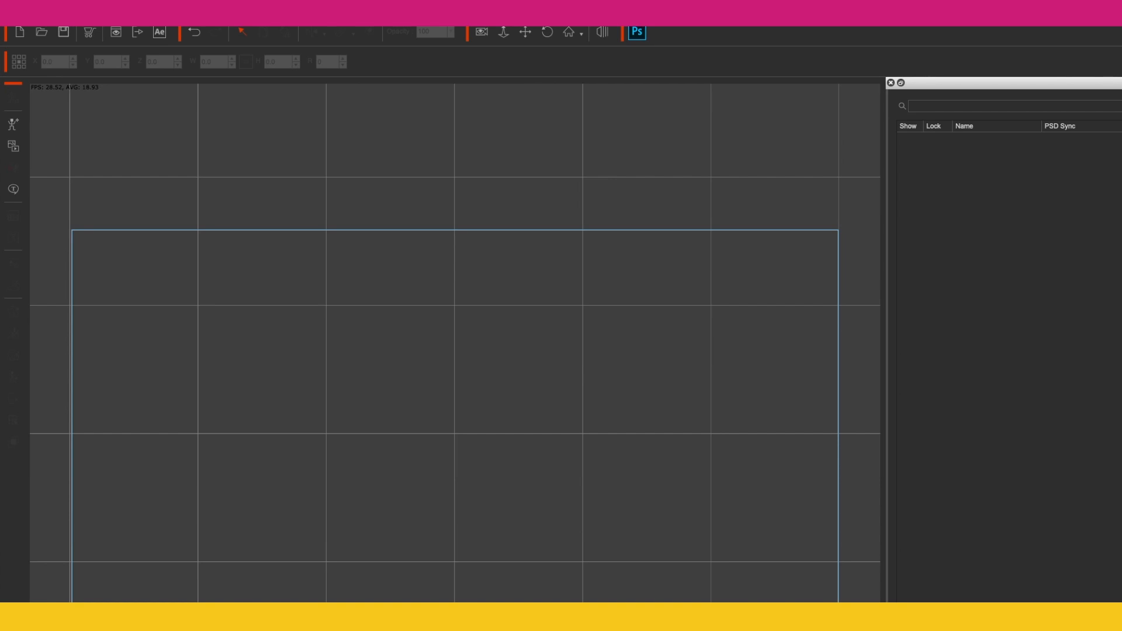
Step: Import BG.jpg as the scene background in a new project
click(13, 146)
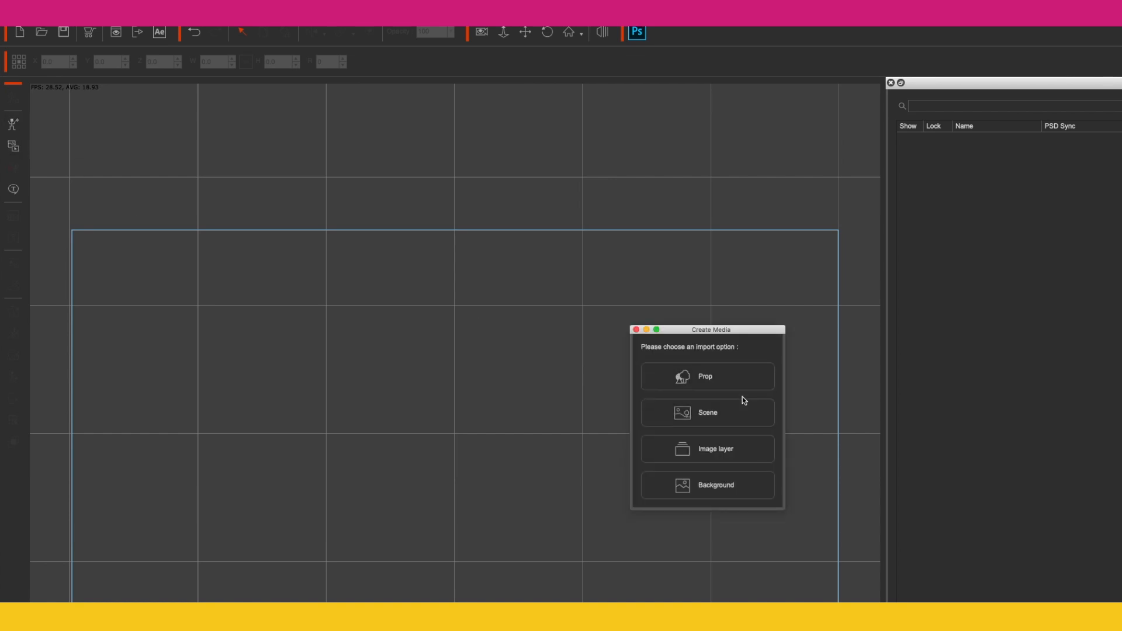
click(728, 480)
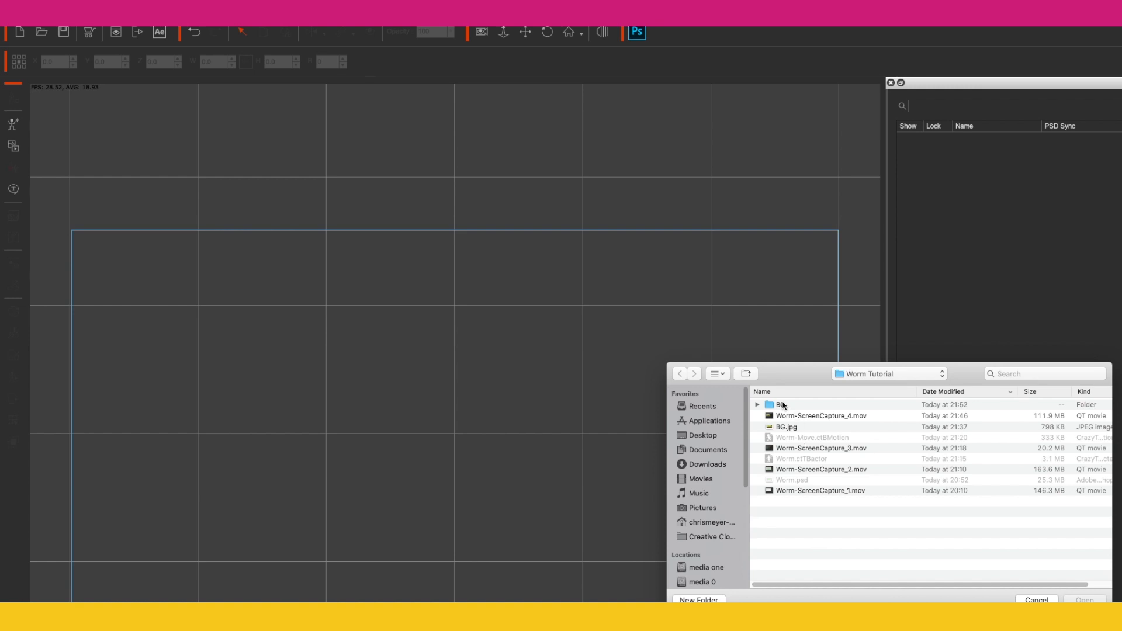
double_click(787, 426)
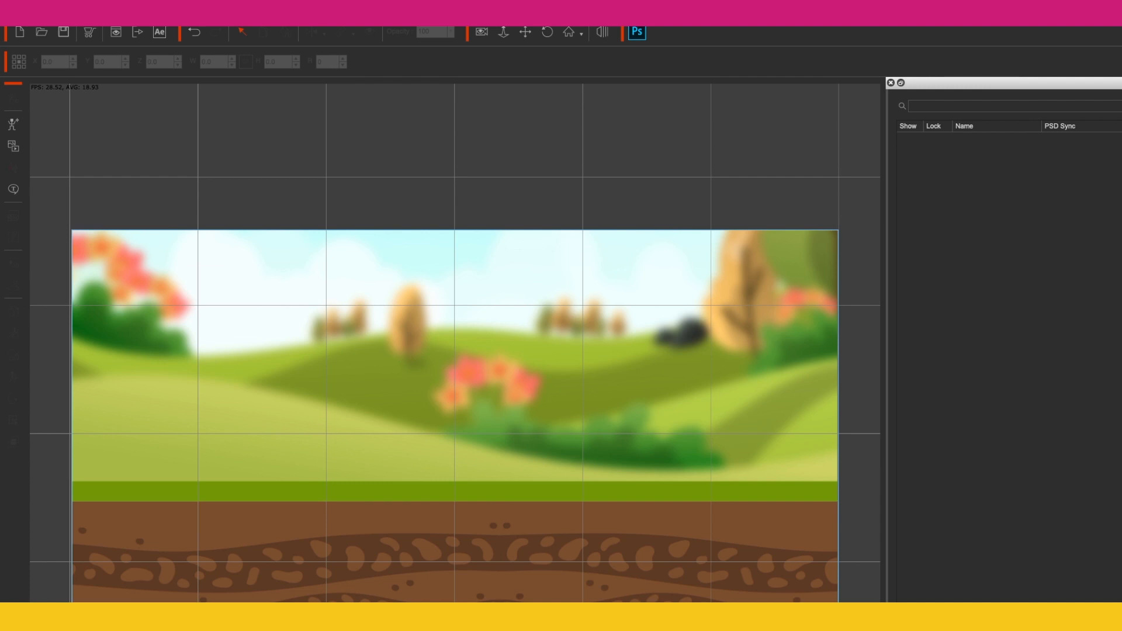
Step: Import the Worm.ctTBactor actor, scale it down and place it on the grass strip
click(161, 11)
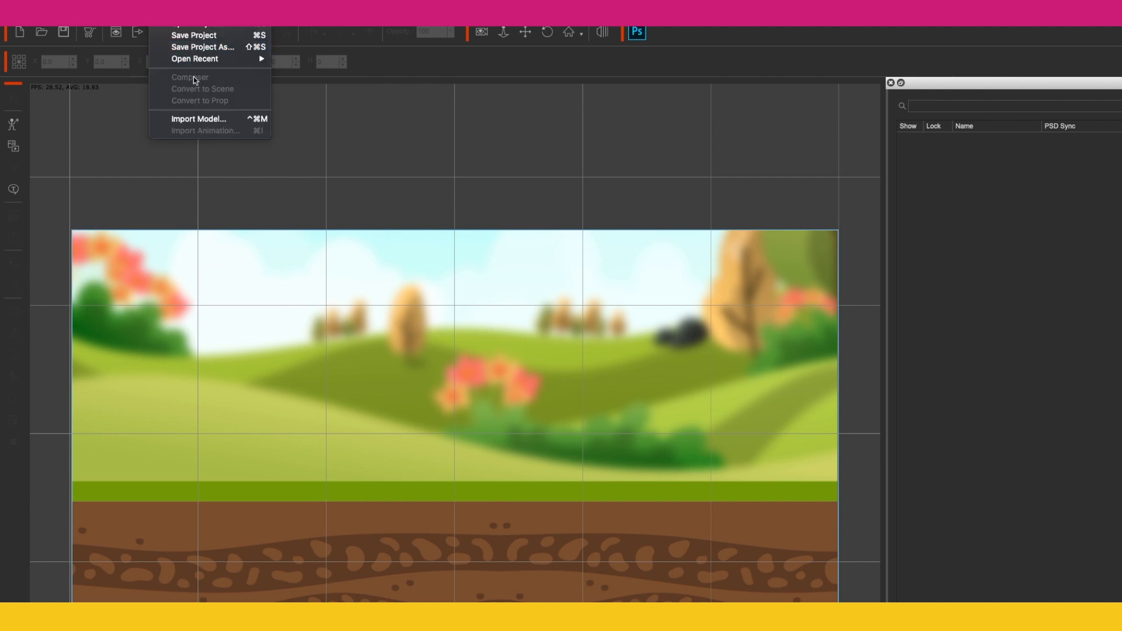
click(203, 117)
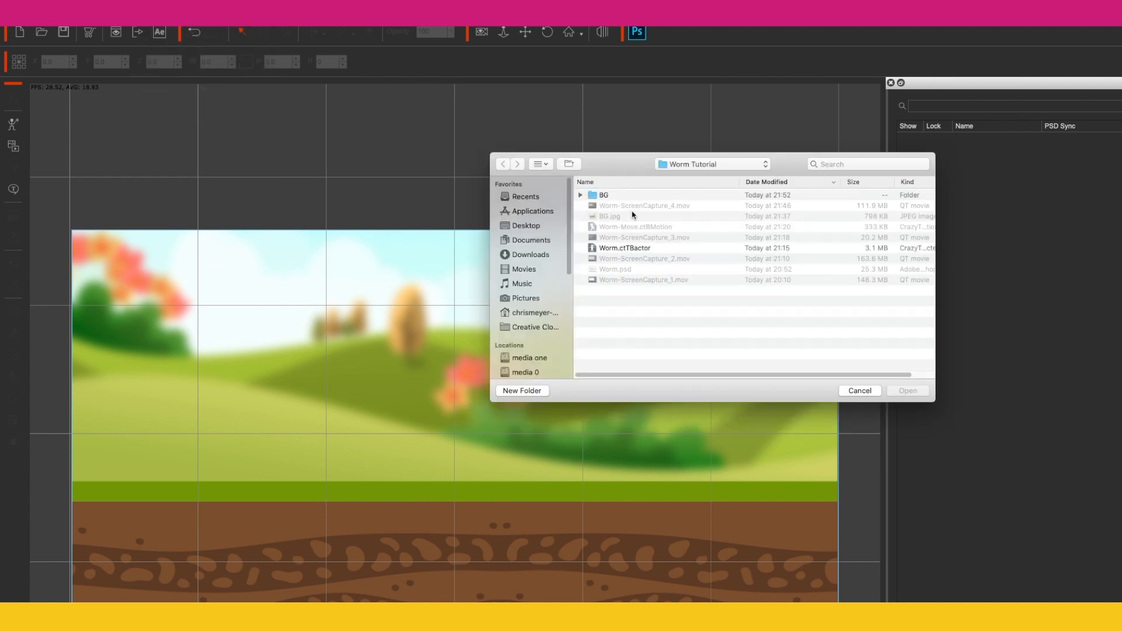
double_click(623, 247)
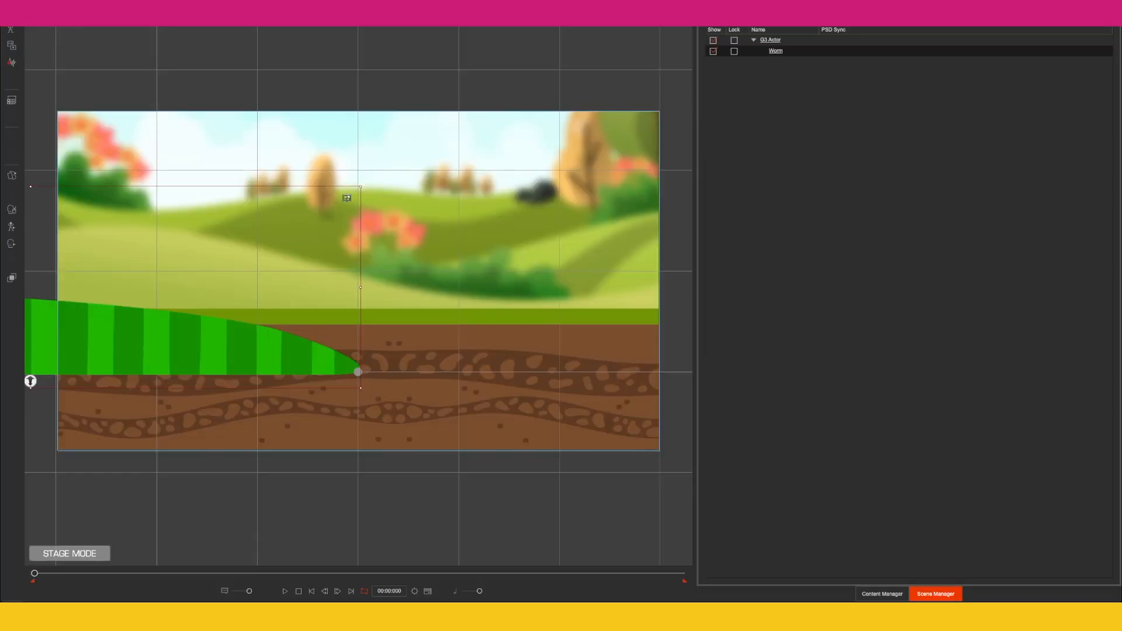
drag(458, 326, 366, 421)
drag(150, 375, 436, 290)
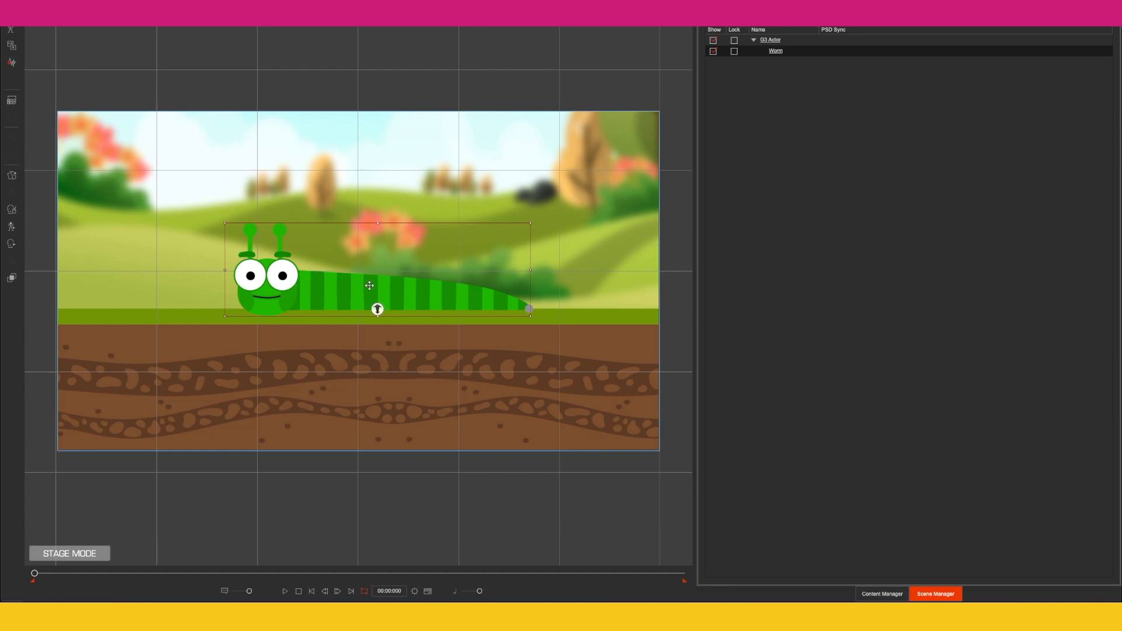
Step: Turn the worm's head to face left in the Face Key Editor
click(11, 244)
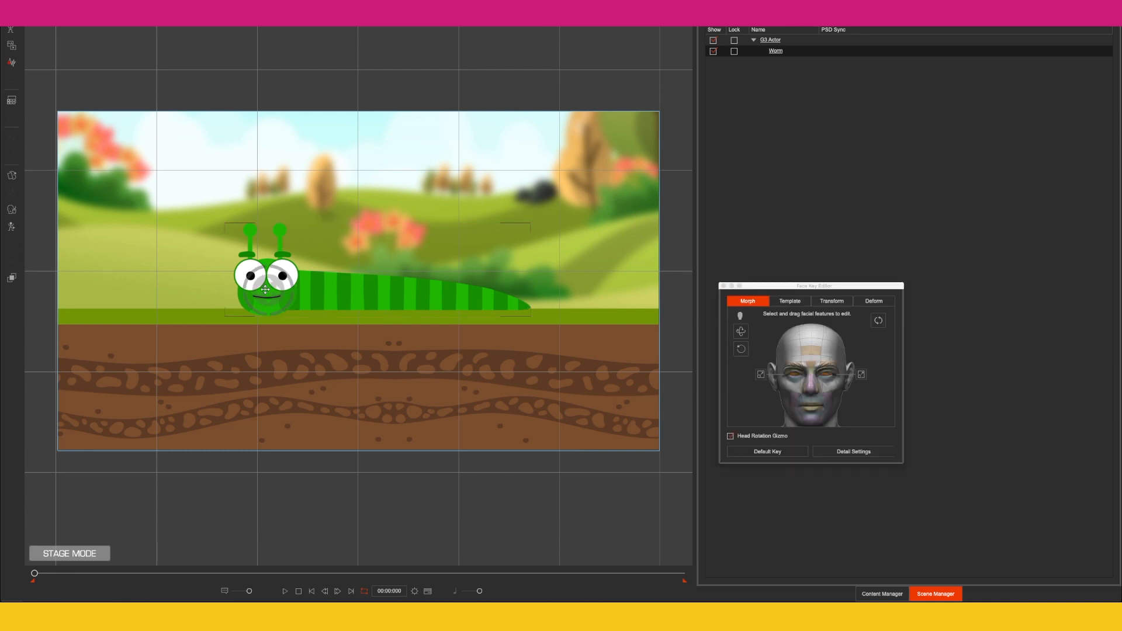
drag(232, 290, 187, 290)
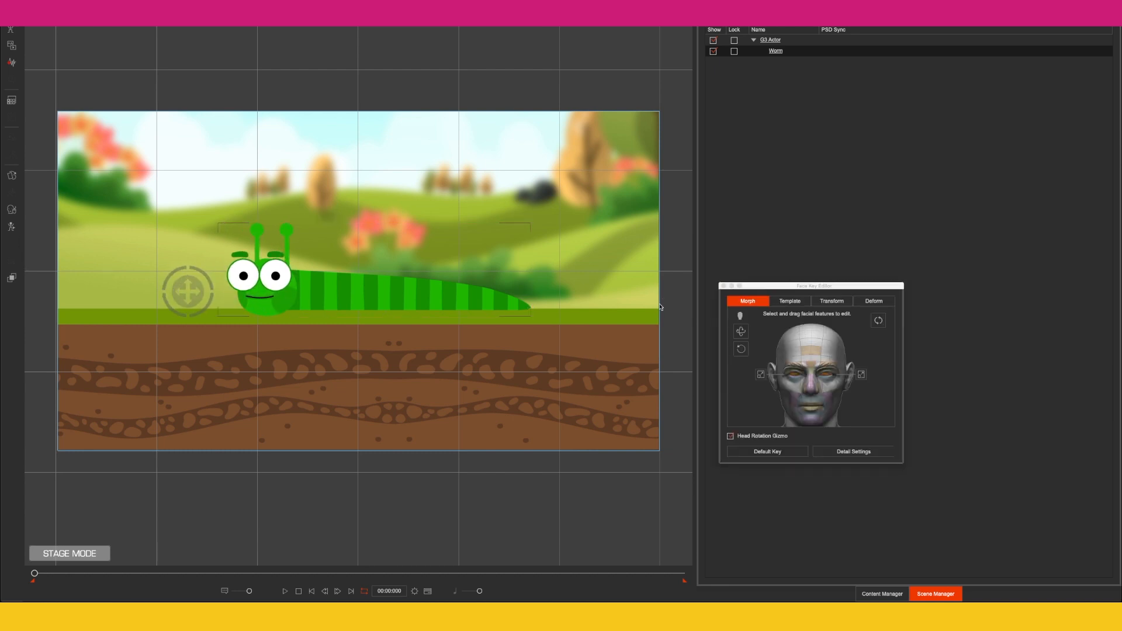
click(723, 285)
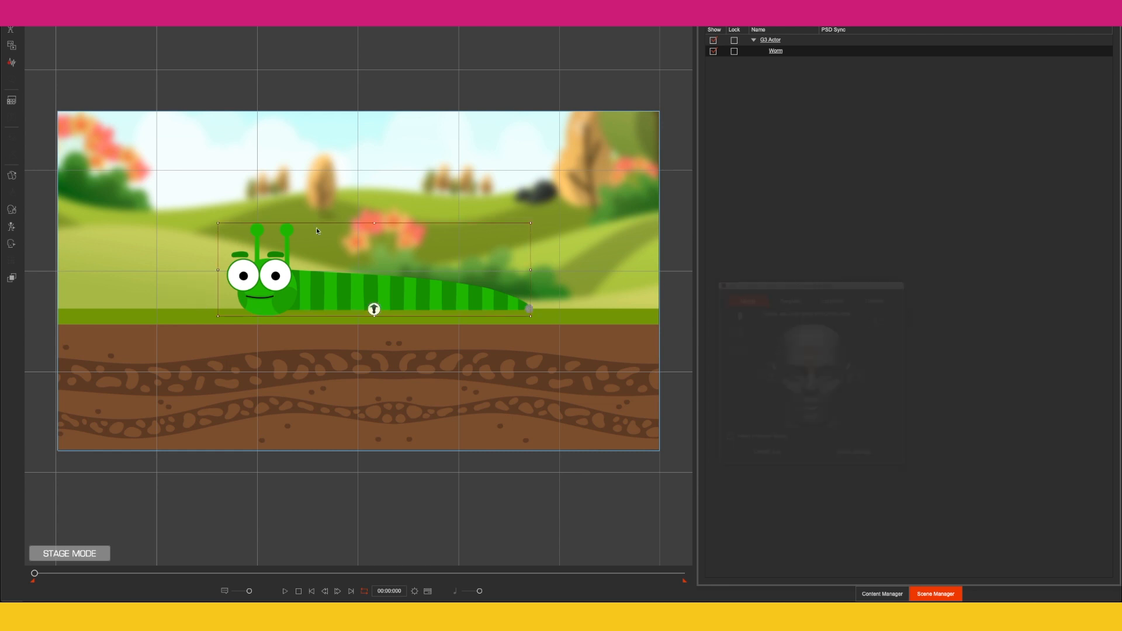
Step: Preview the left eye's SmileClose sprite in the Sprite Editor and switch it back to Normal
click(255, 232)
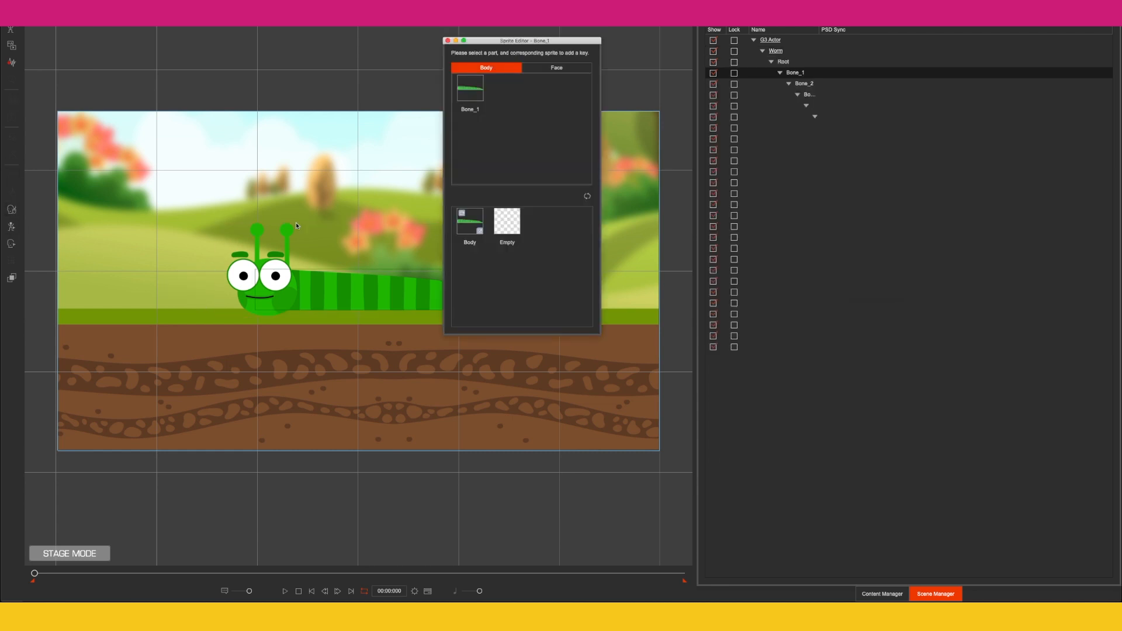
click(538, 69)
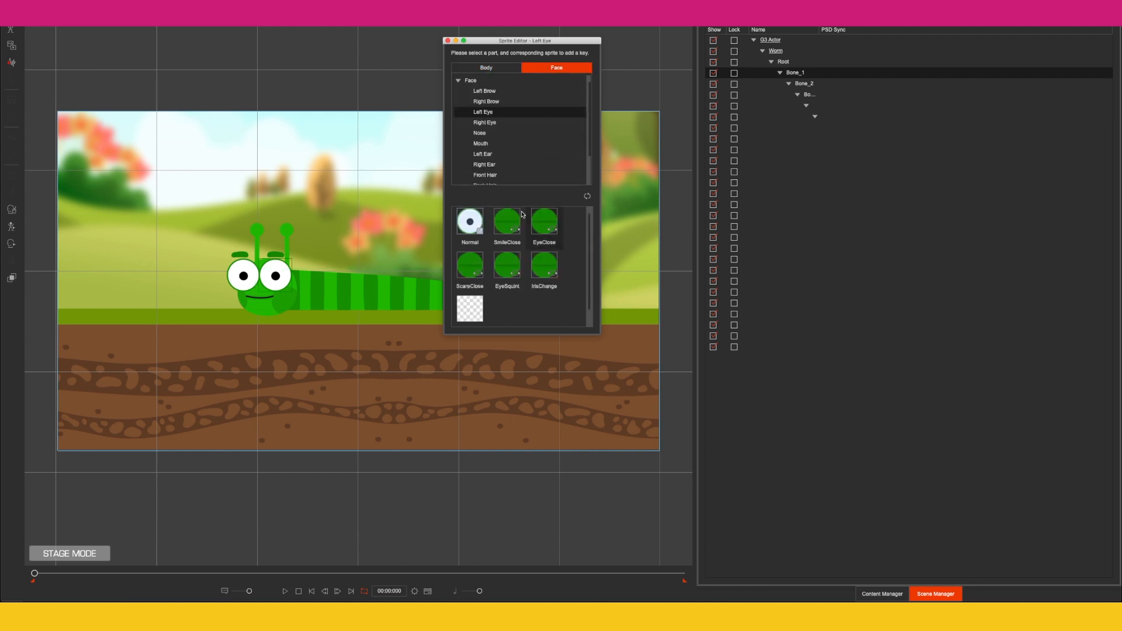
click(507, 222)
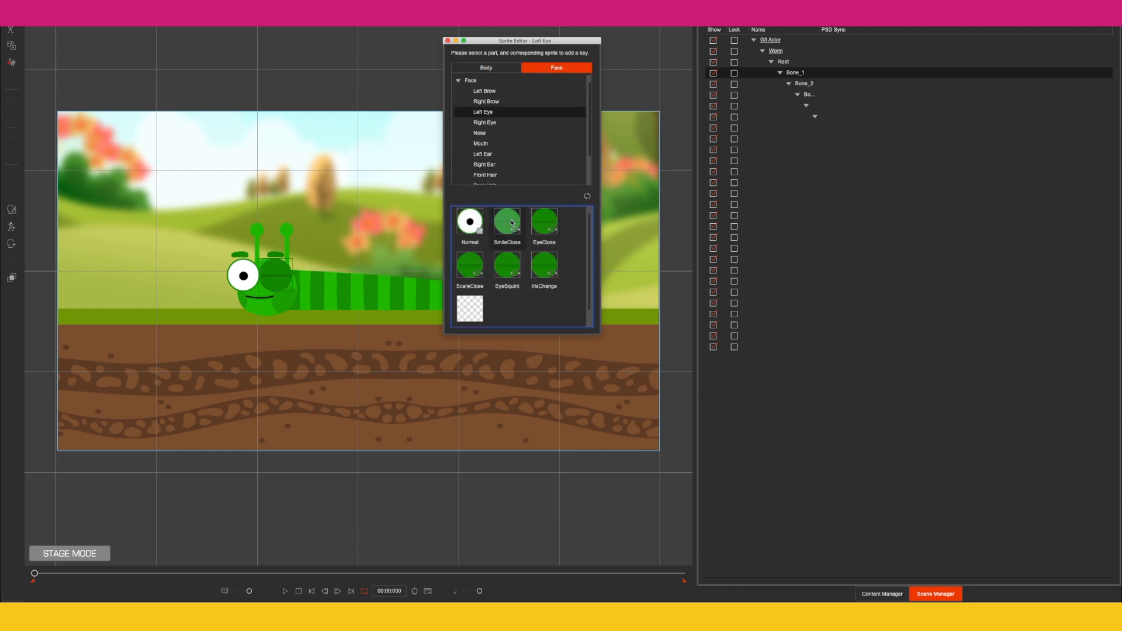
click(470, 221)
click(447, 40)
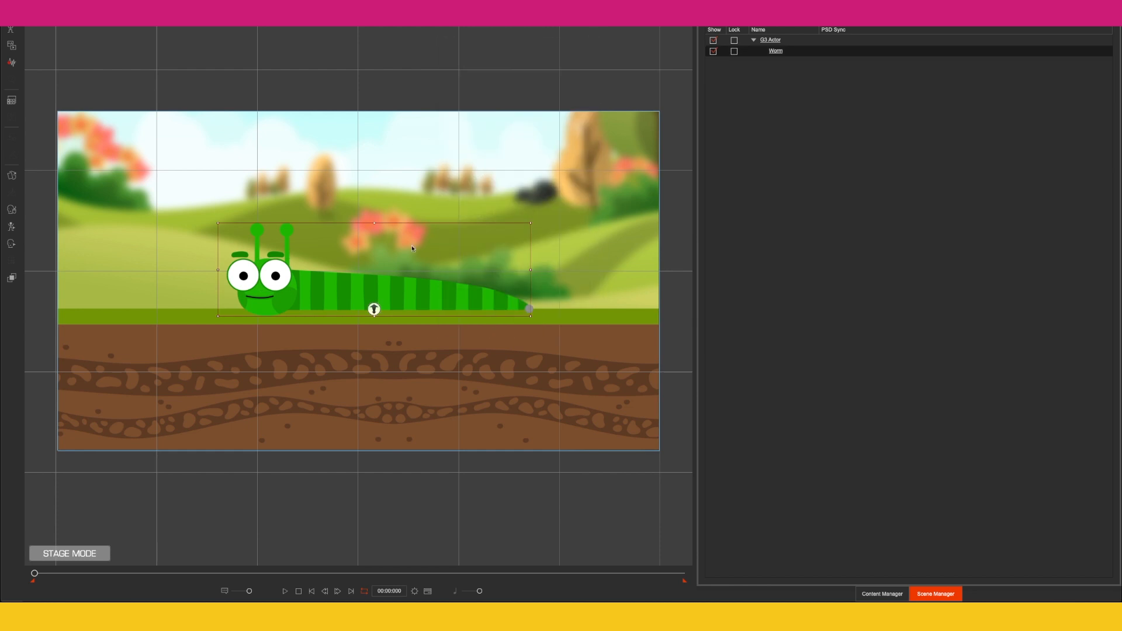
Step: Move the worm past the stage's right edge and turn its head to face left
drag(316, 296, 683, 286)
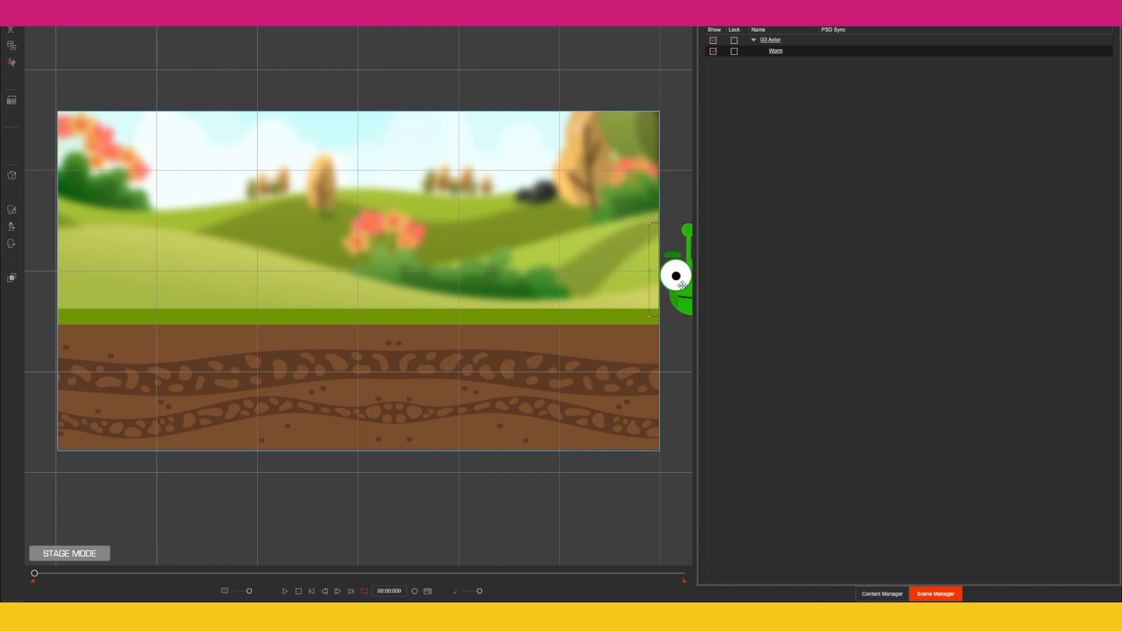
click(11, 243)
drag(753, 419, 729, 422)
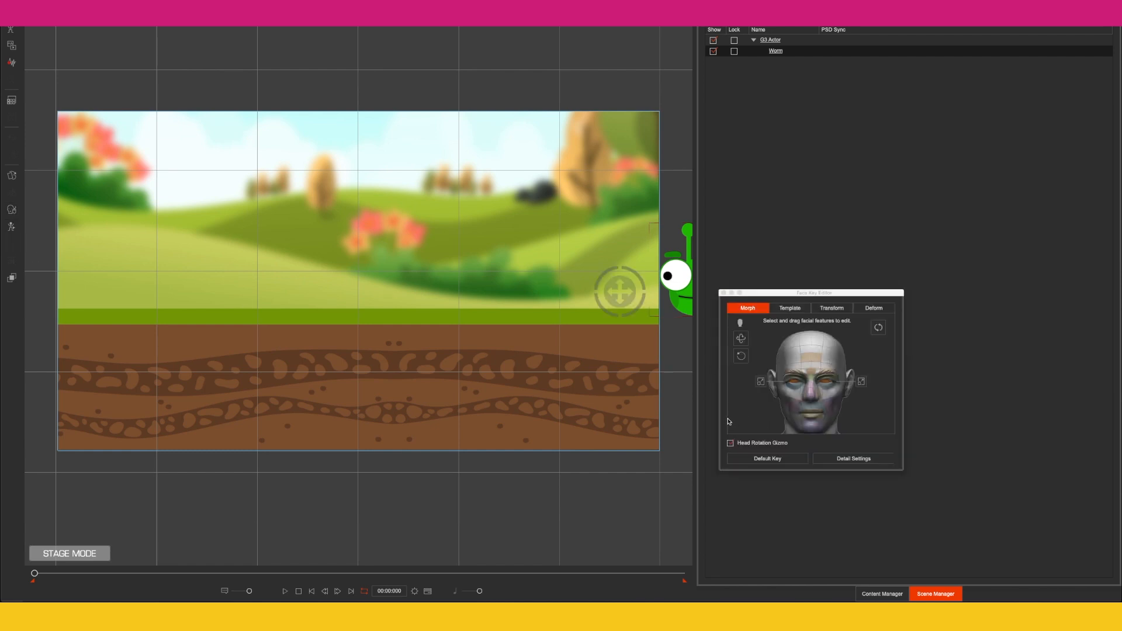
click(723, 293)
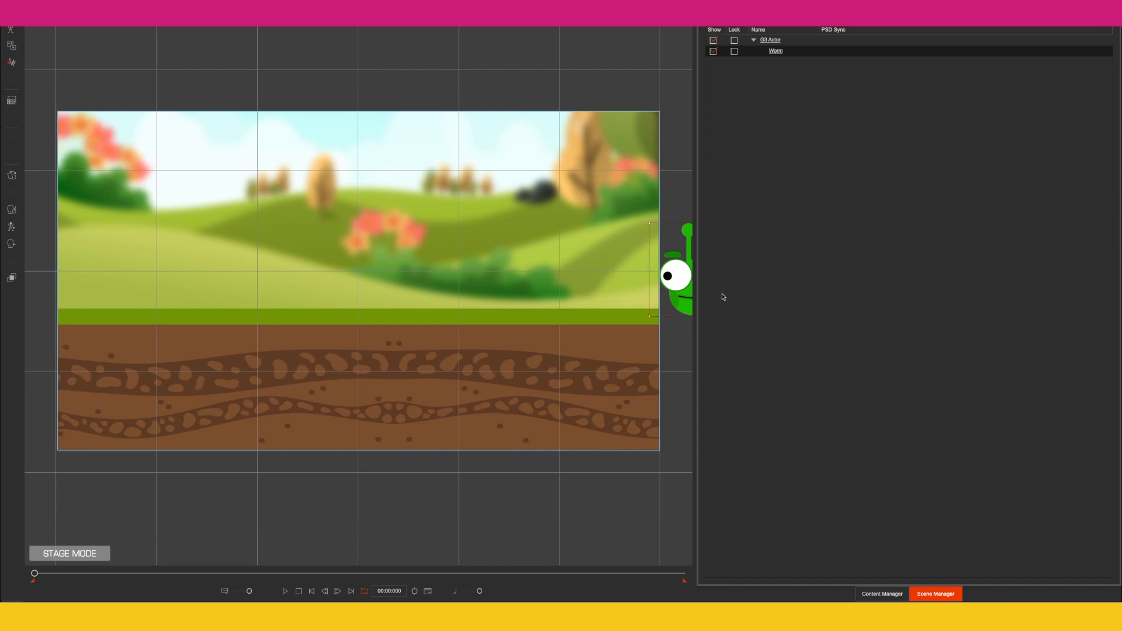
Step: Open the motion library and timeline, go to frame 120 and show the worm's Transform track
click(869, 595)
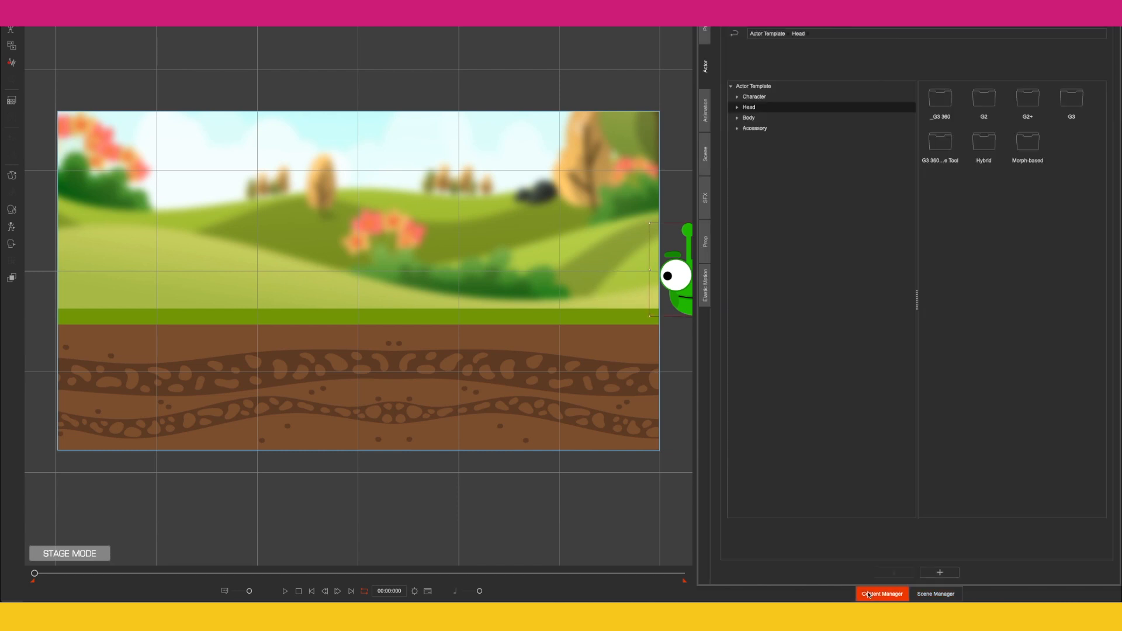
click(706, 111)
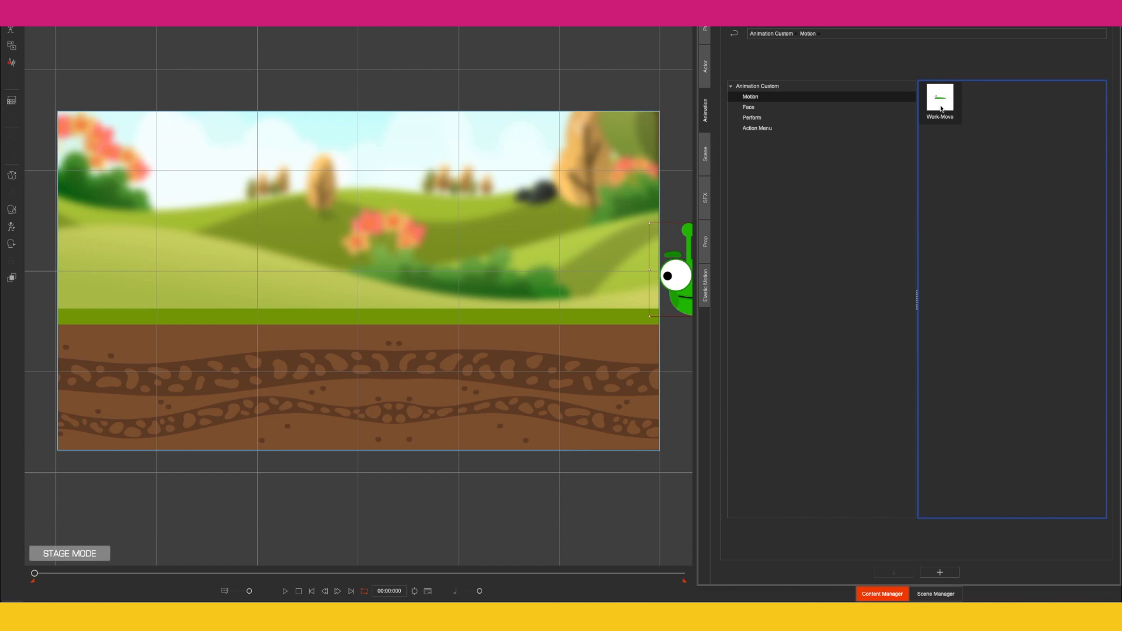
click(426, 592)
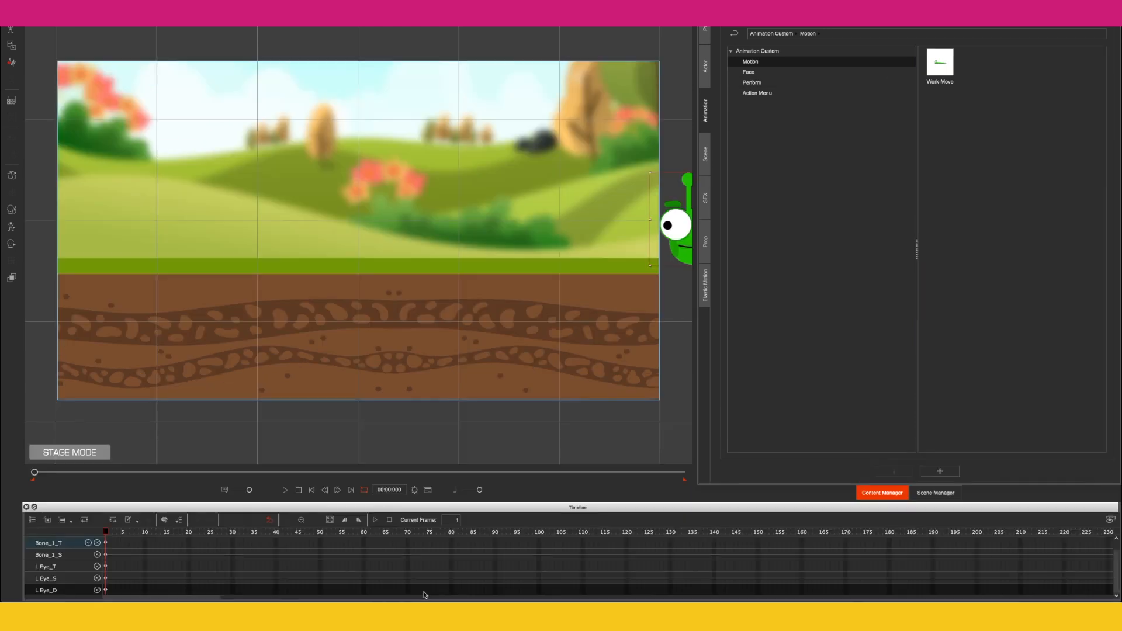
click(627, 533)
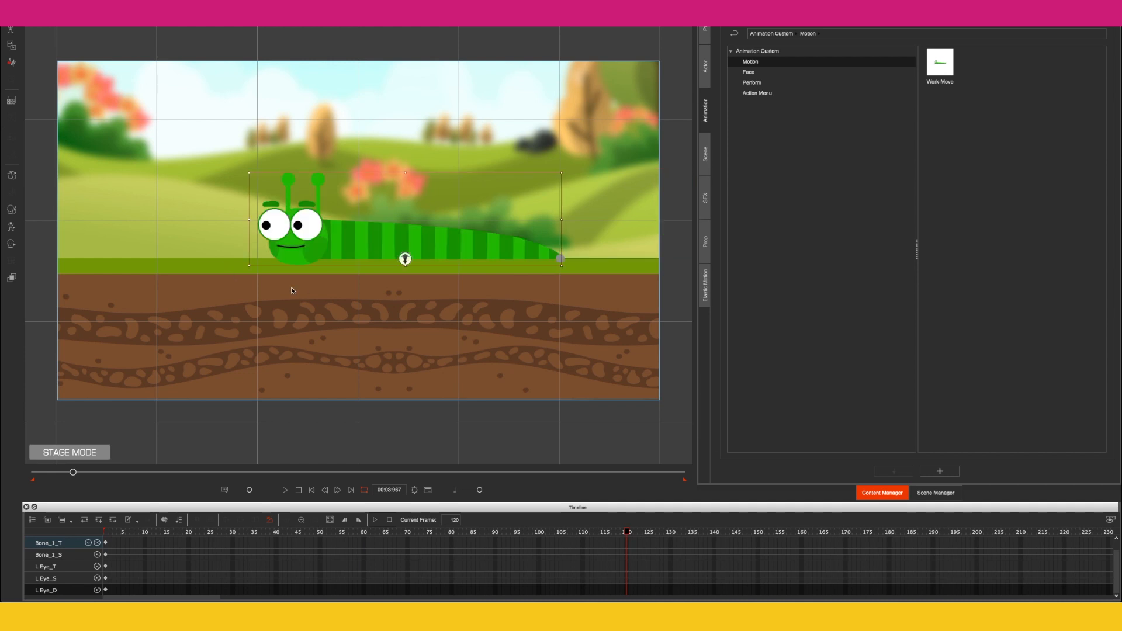
scroll(619, 555, up, 1)
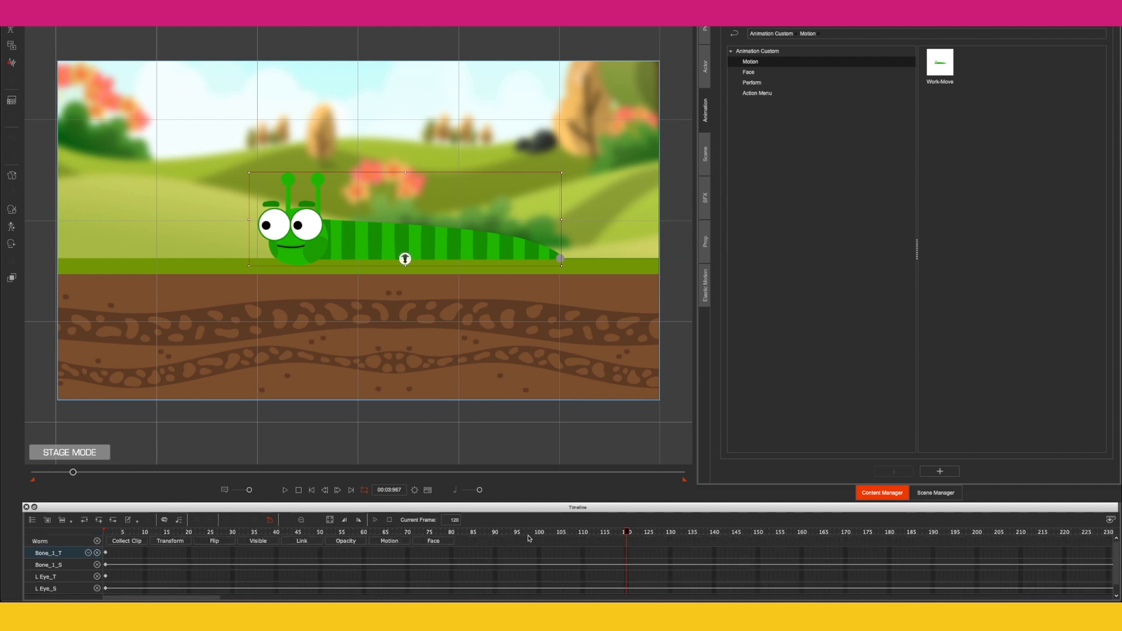
click(172, 541)
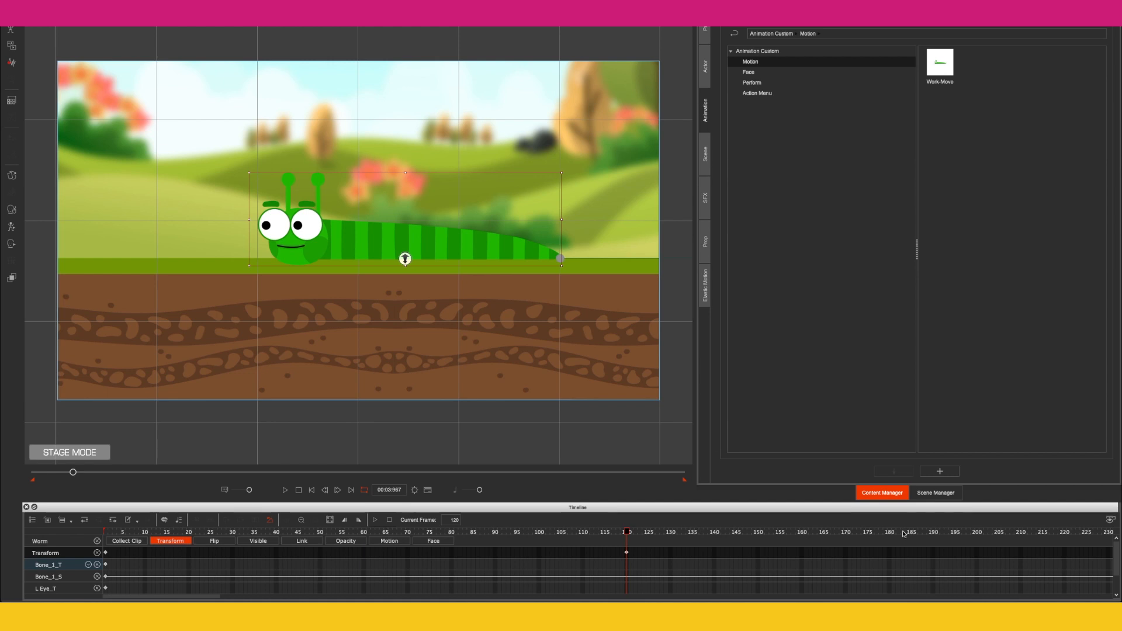
Step: Add a transform key for the worm at frame 200 and scrub between frames 120 and 200
key(space)
drag(405, 259, 406, 259)
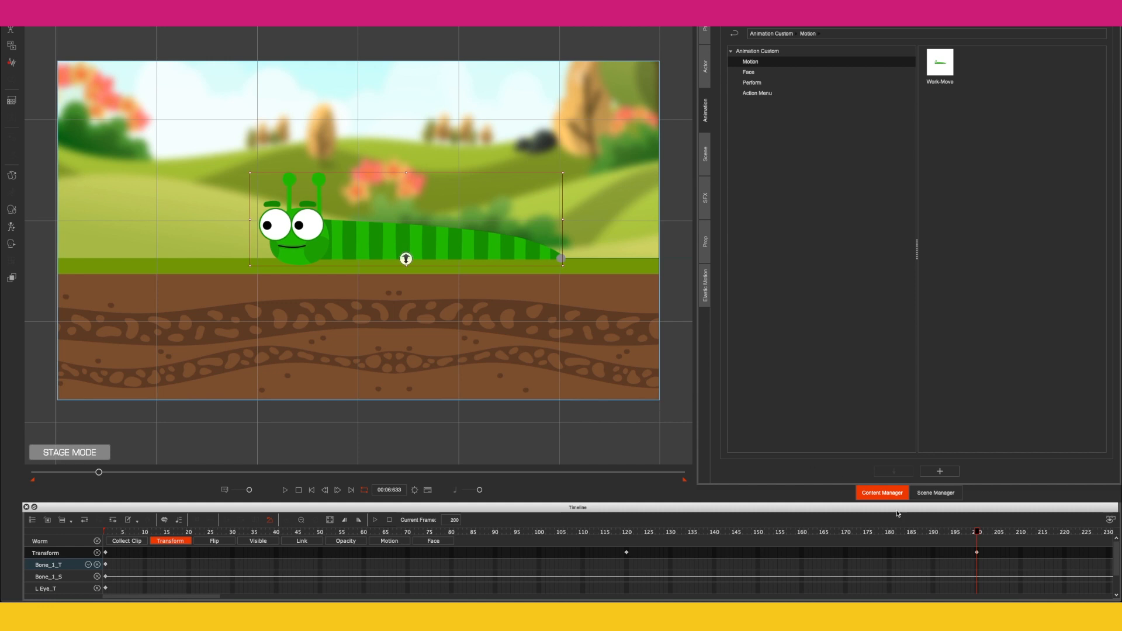
drag(980, 538, 627, 547)
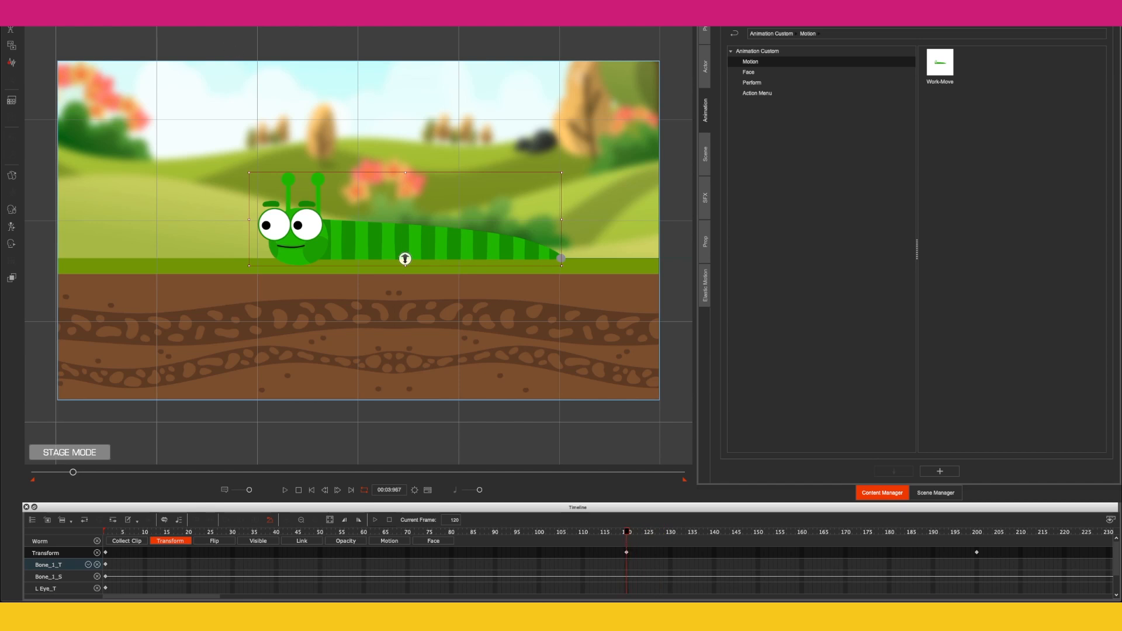
click(974, 532)
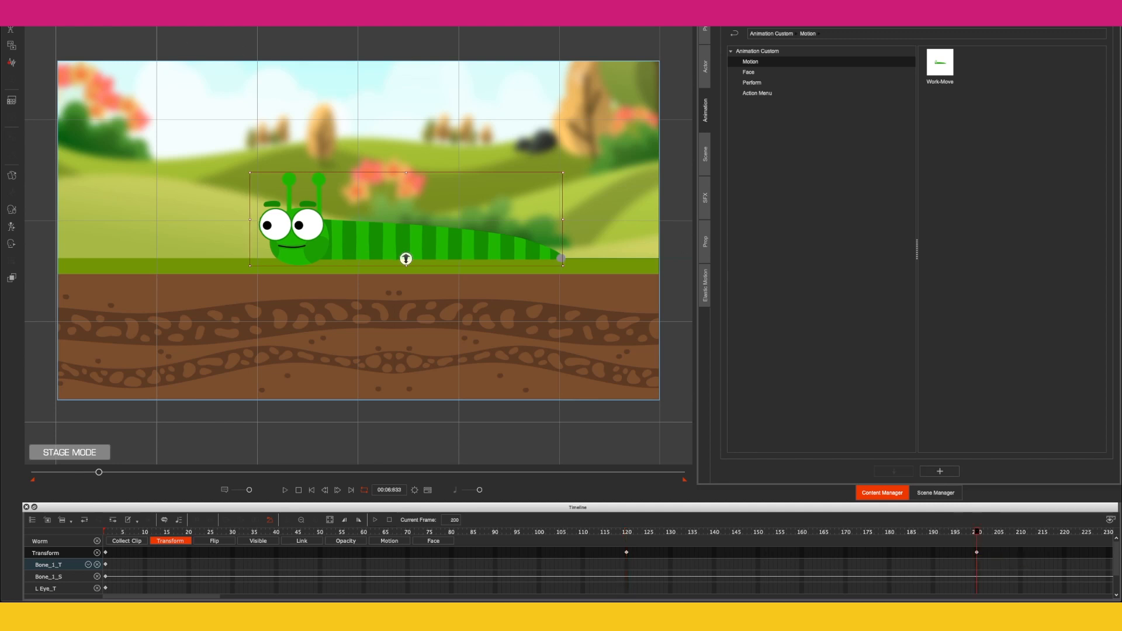
Step: Play back the worm's animation from frame 120 to preview the move
key(Left)
click(622, 533)
key(space)
key(space)
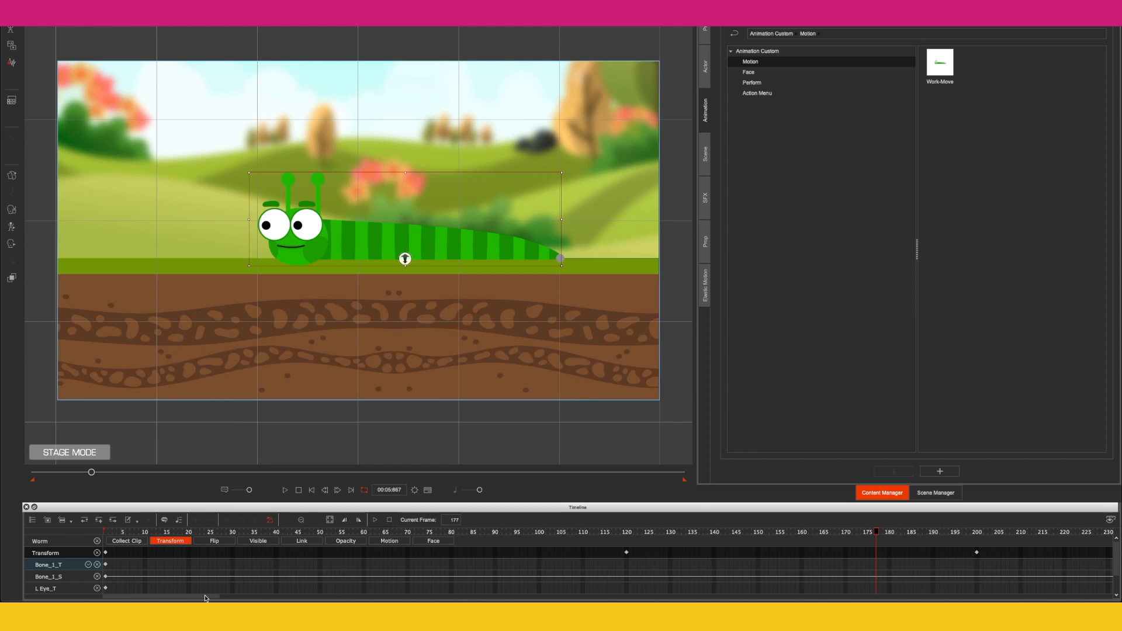
Step: At frame 320, move the worm past the stage's left edge
drag(205, 597, 267, 597)
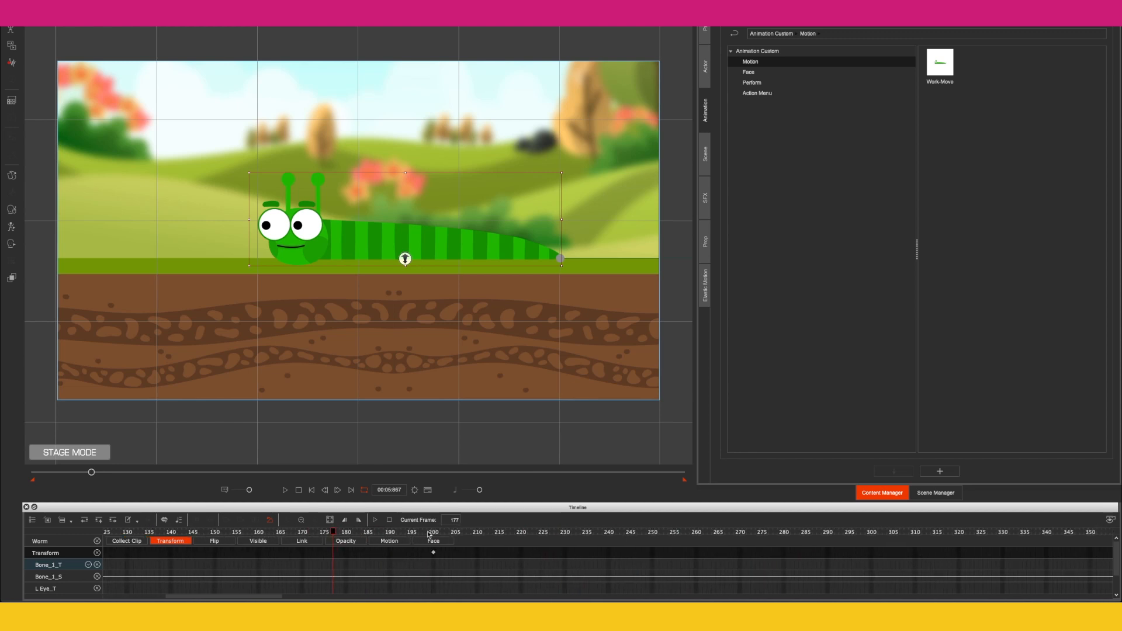
drag(432, 533, 959, 540)
drag(405, 258, 3, 258)
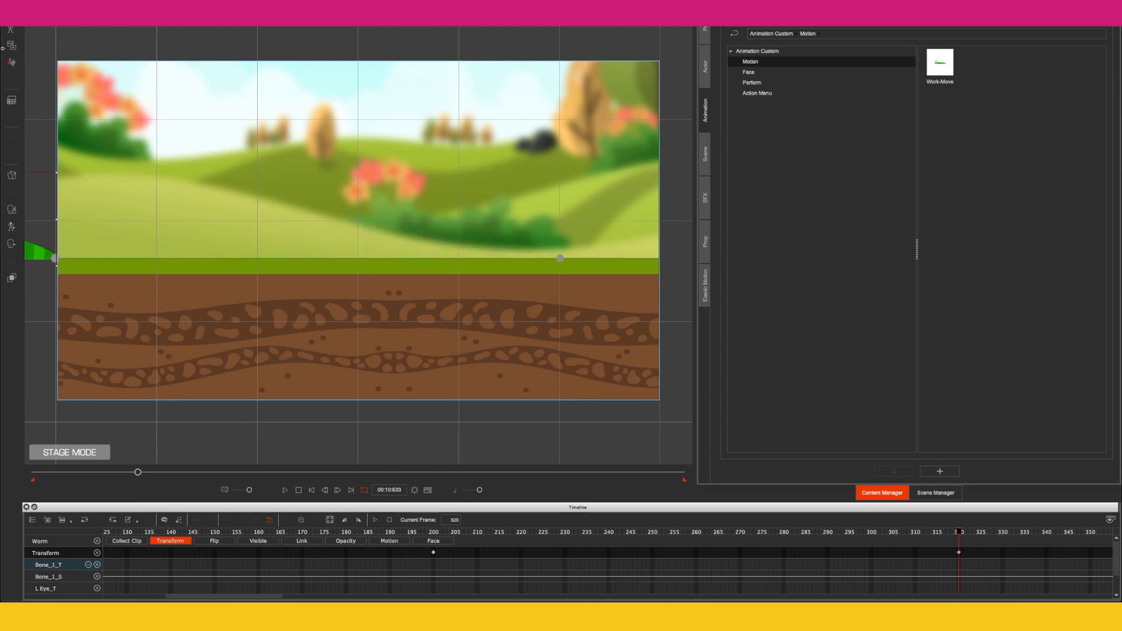
Step: Set the animation's end frame to 320
click(415, 490)
double_click(462, 490)
text(320)
key(Return)
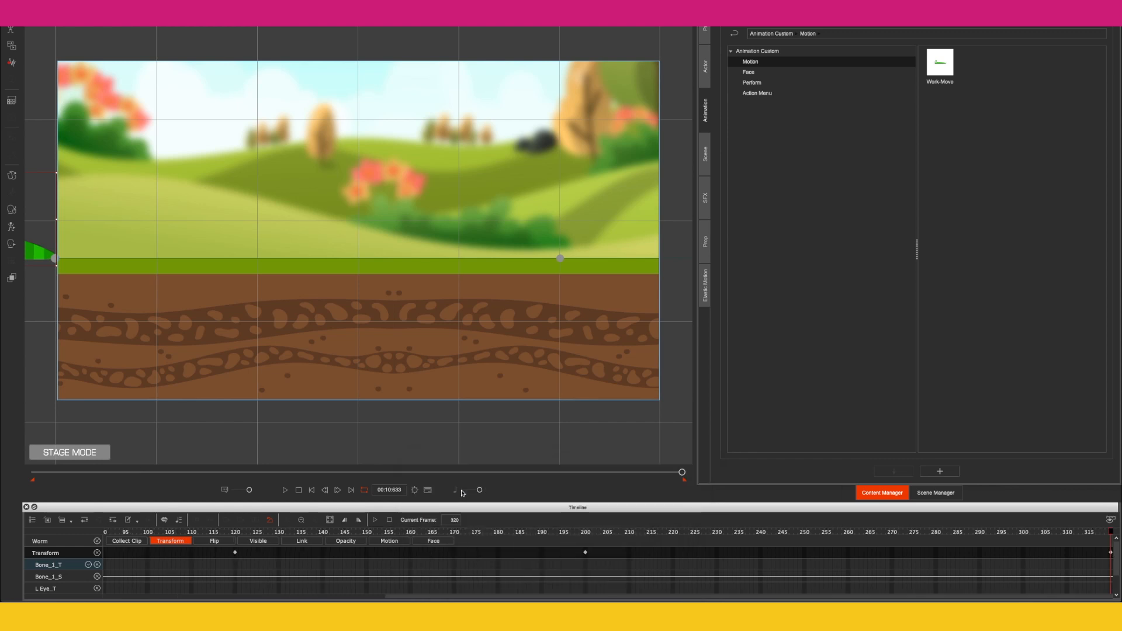
Step: Apply the Work-Move motion from the library to the worm and preview it
click(286, 491)
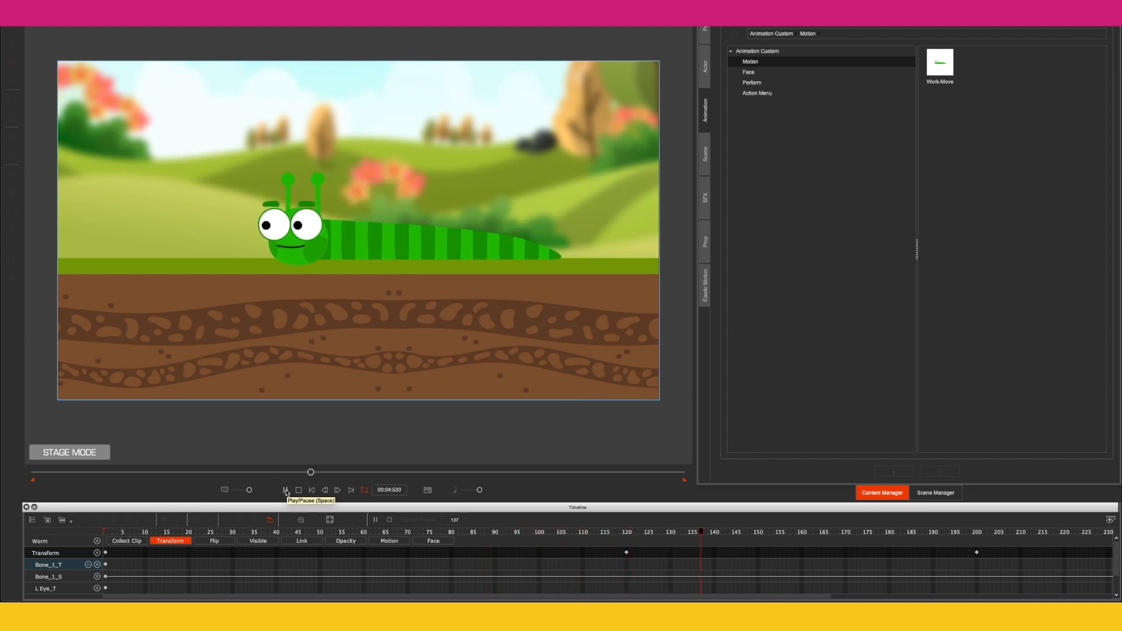
click(285, 491)
click(312, 489)
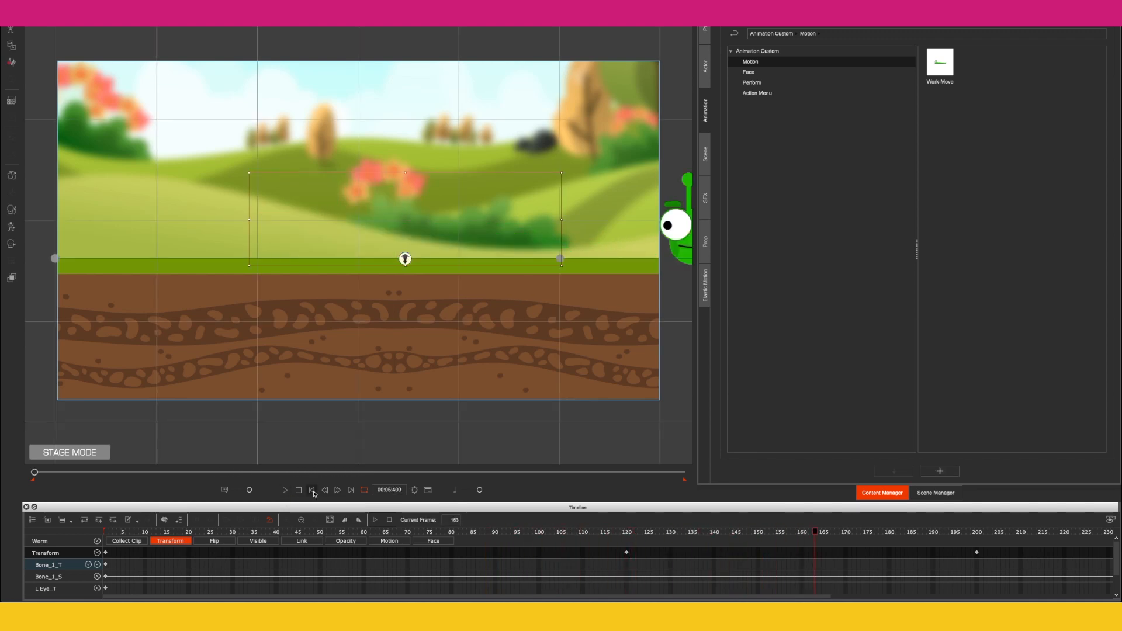
drag(940, 62, 679, 225)
key(space)
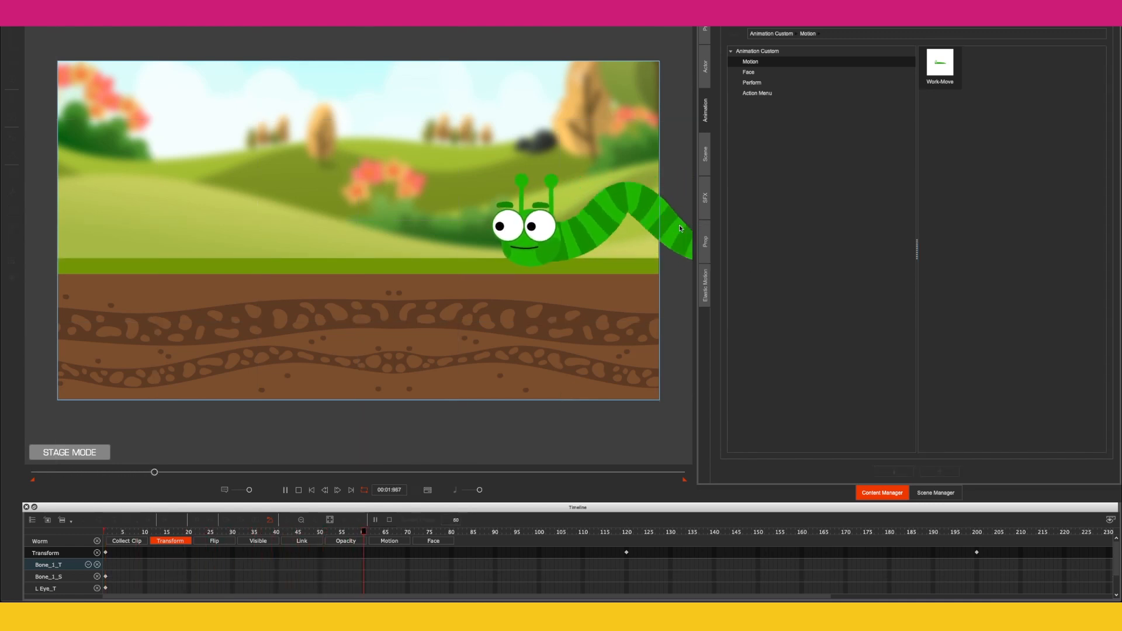
key(space)
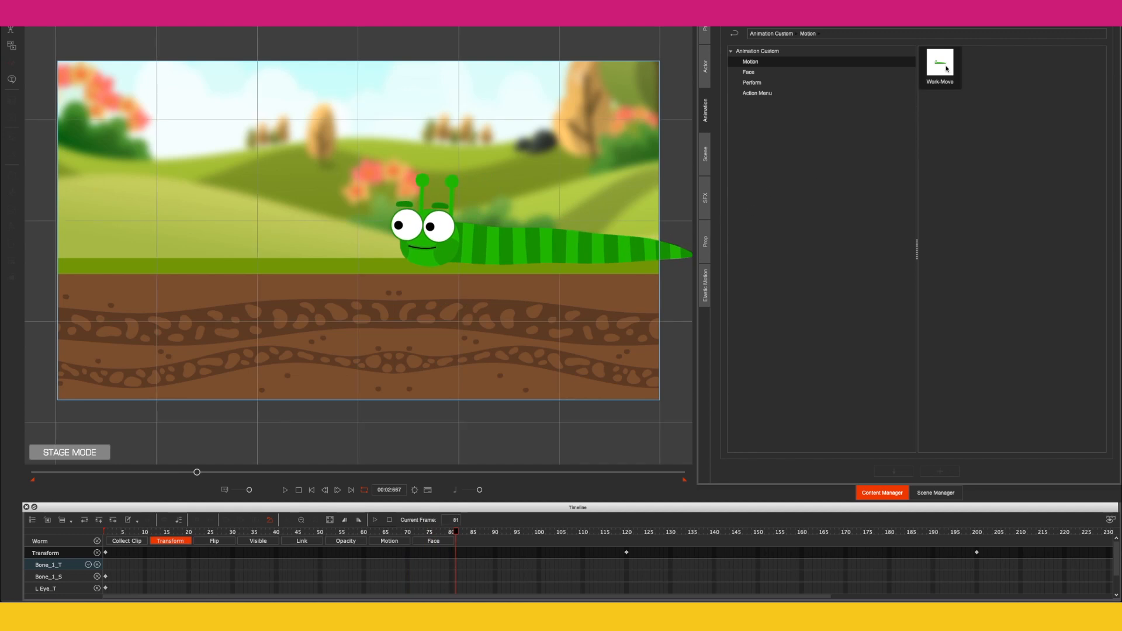
Step: Apply the Work-Move motion to the worm again at frame 81 and preview it
drag(946, 63, 506, 246)
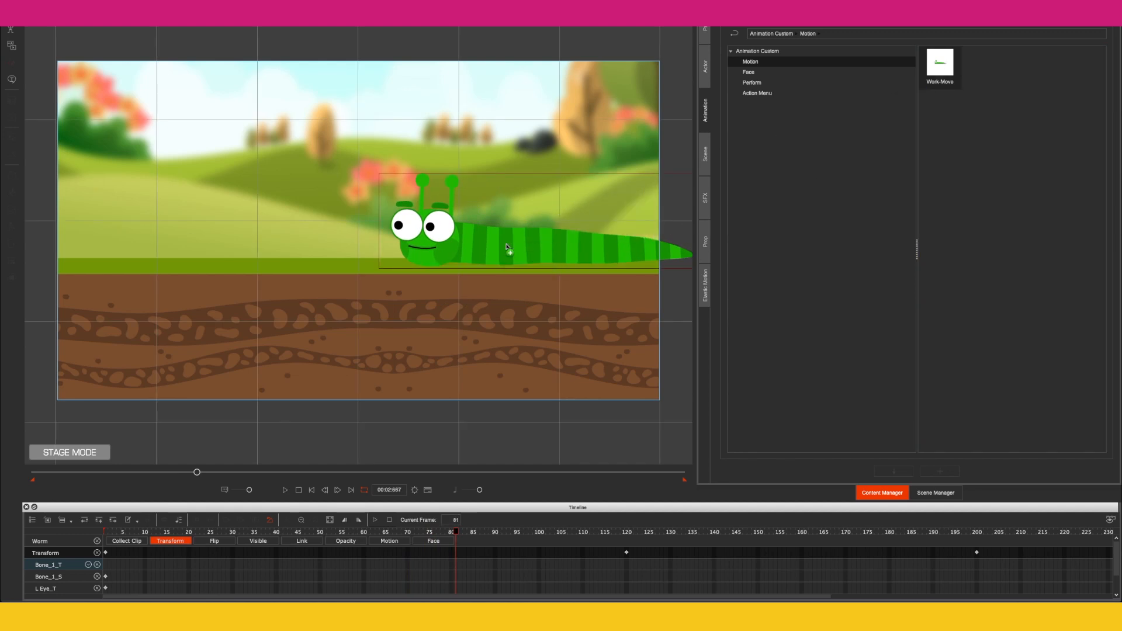
key(space)
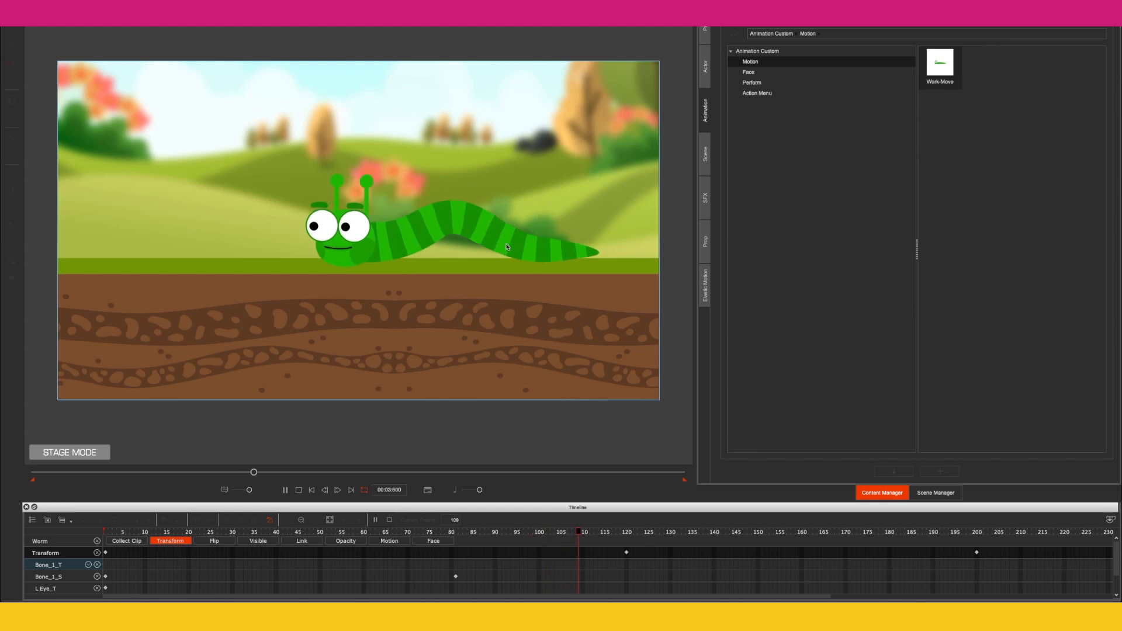
key(space)
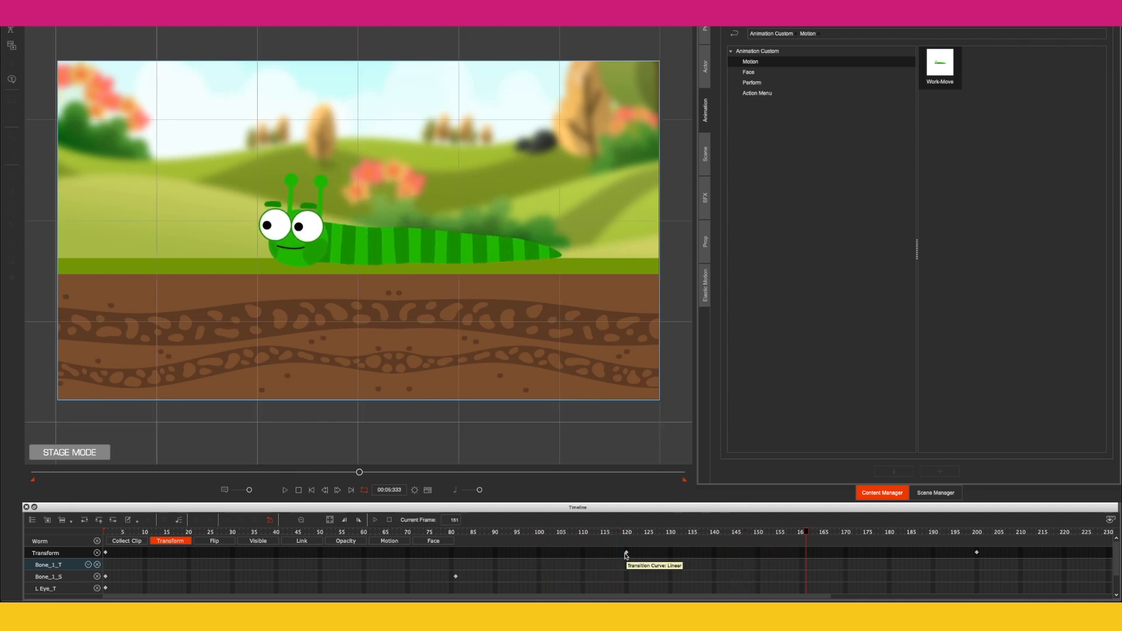
Step: Move the worm's transform key from frame 120 to frame 160 and preview the result
drag(627, 554, 688, 553)
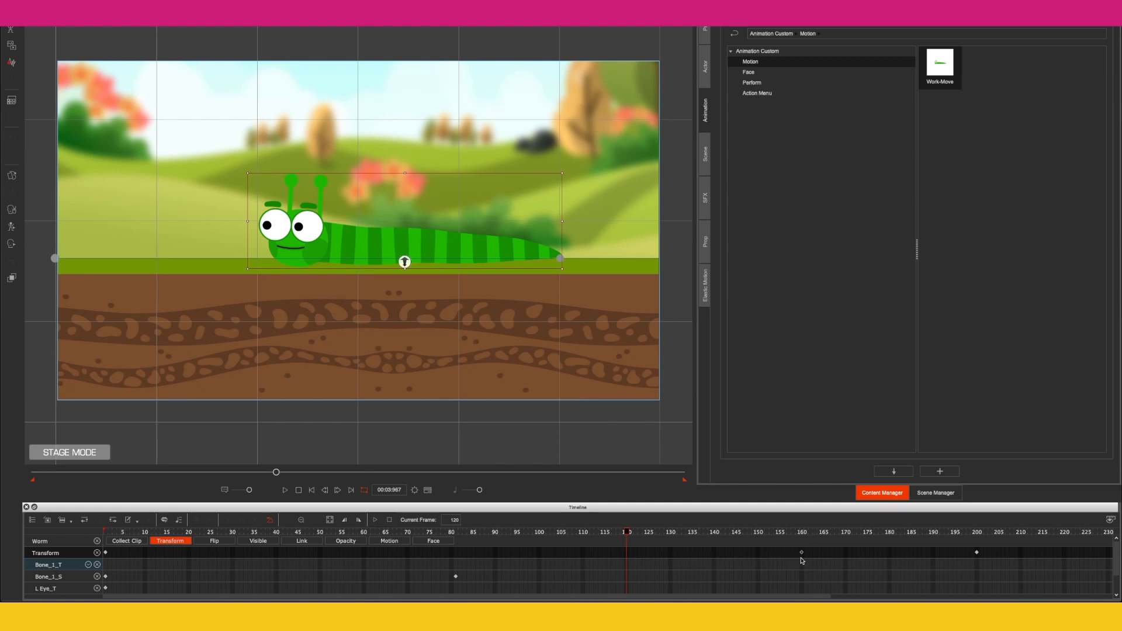
drag(794, 533, 352, 484)
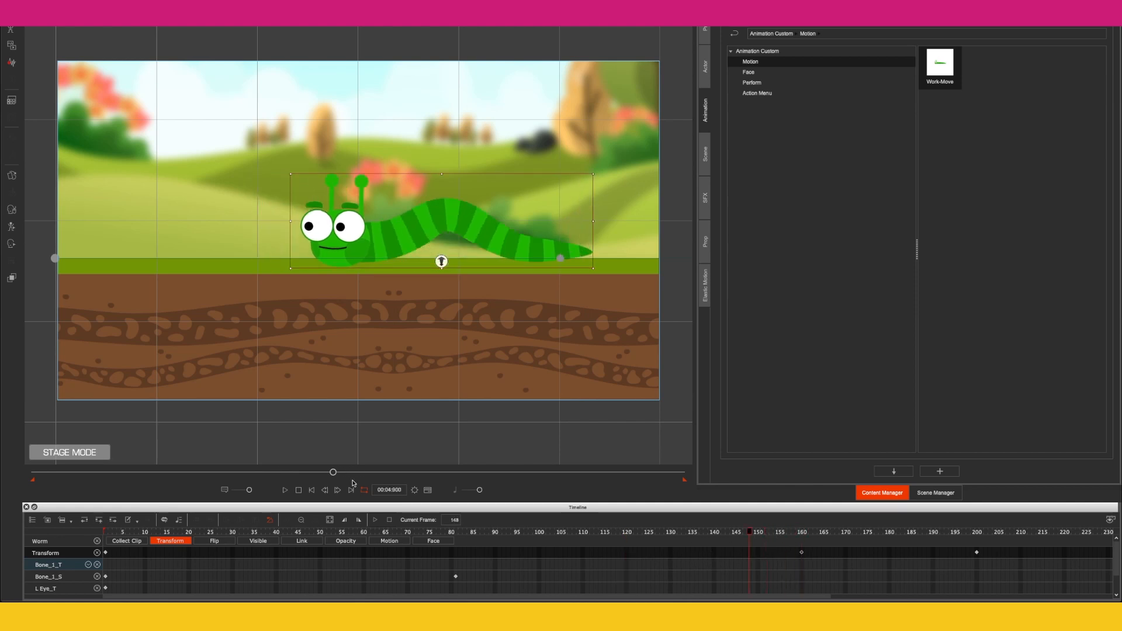
click(286, 491)
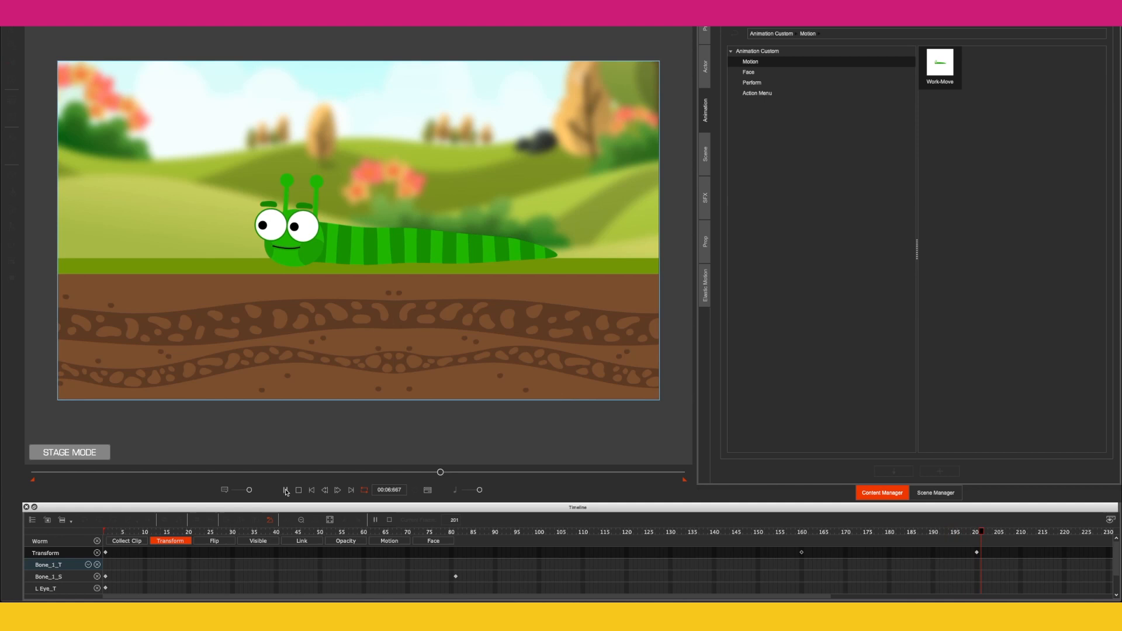
Step: Move the worm's frame-200 transform key to frame 250
click(337, 262)
drag(817, 599, 1000, 599)
click(937, 533)
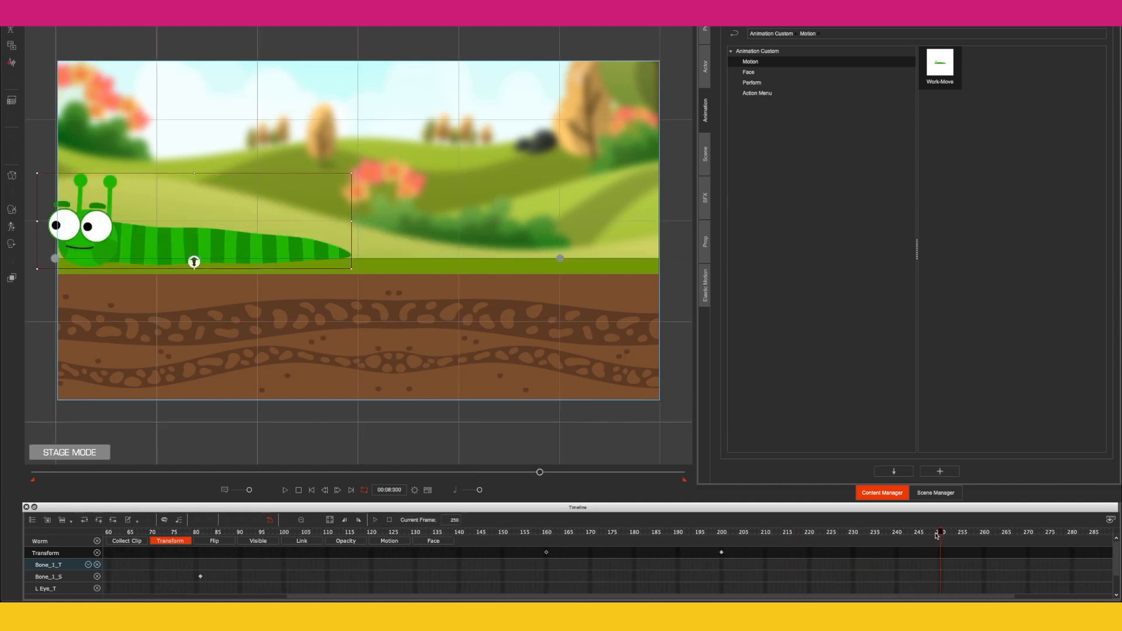
drag(721, 552, 818, 552)
click(936, 553)
drag(1005, 597, 1103, 592)
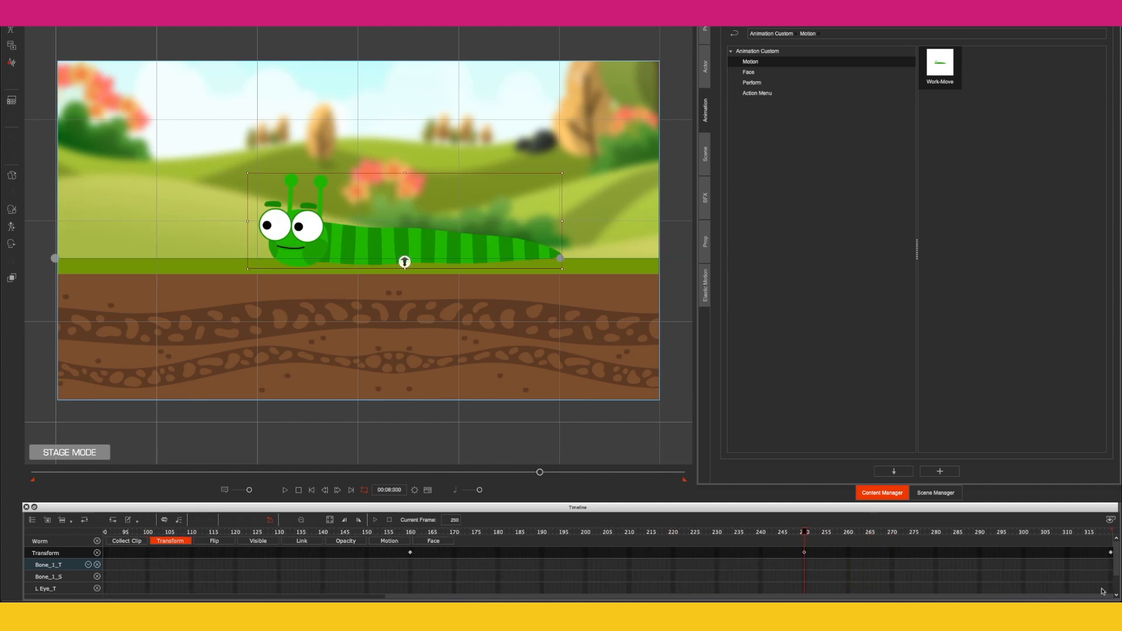
key(space)
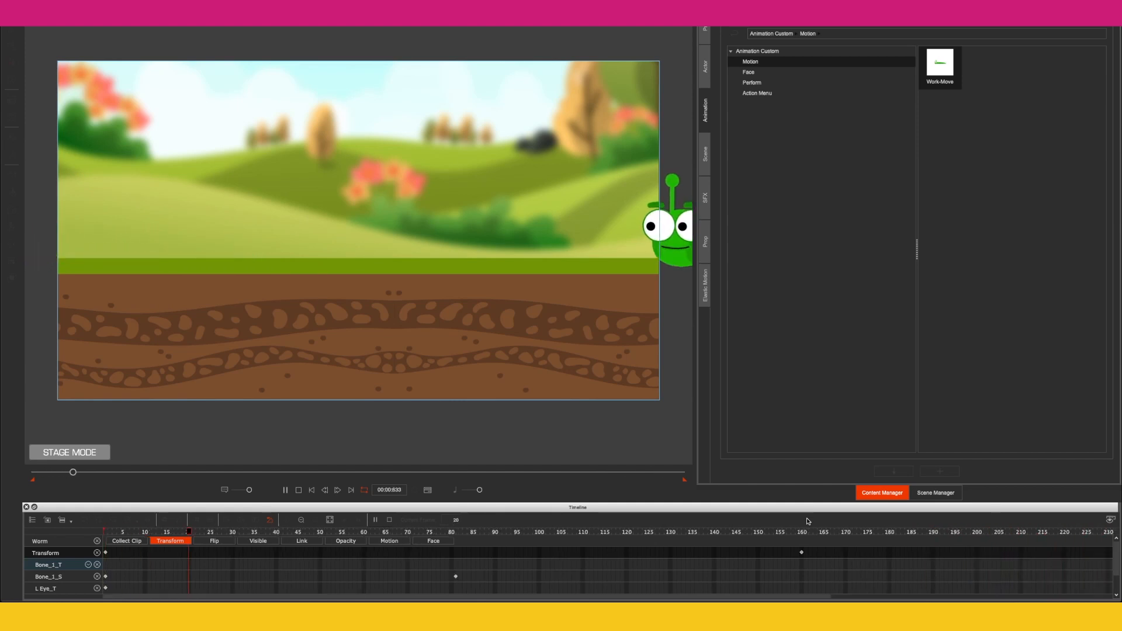
key(space)
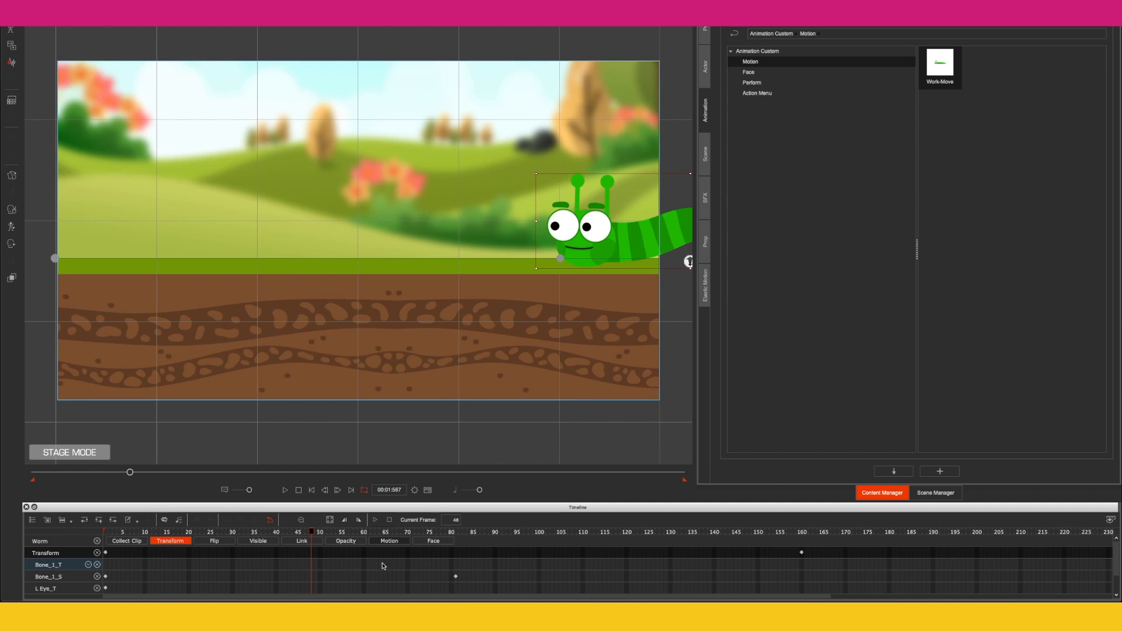
Step: Show the worm's Motion track and apply Work-Move to the worm at frame 250, then preview it
click(389, 540)
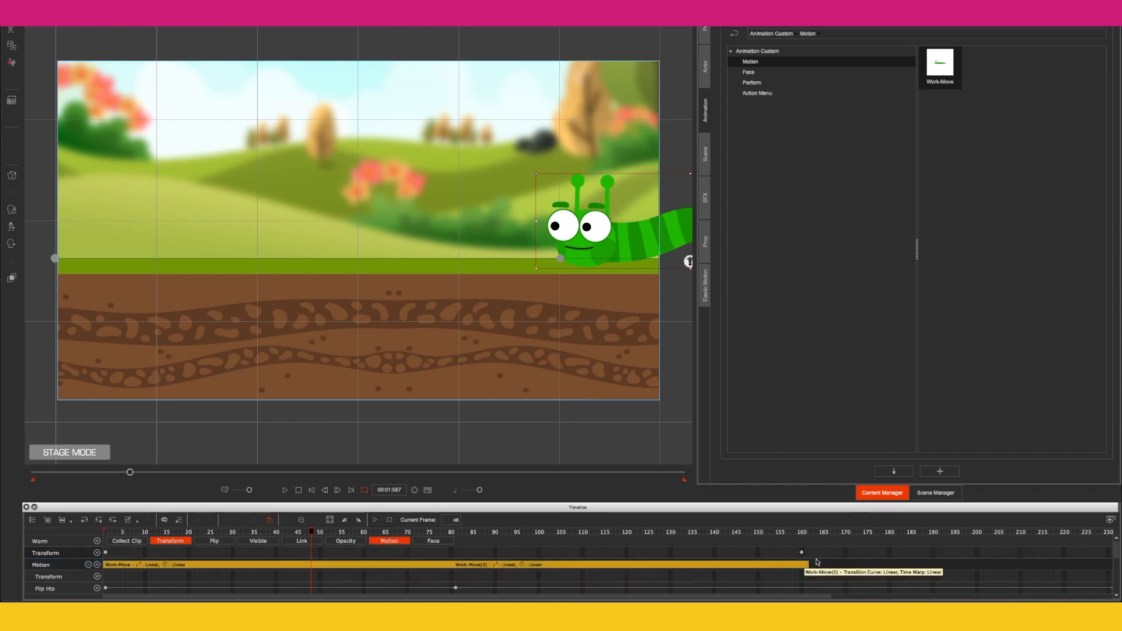
drag(311, 531, 833, 526)
drag(824, 596, 1017, 596)
click(925, 532)
drag(941, 60, 396, 245)
key(space)
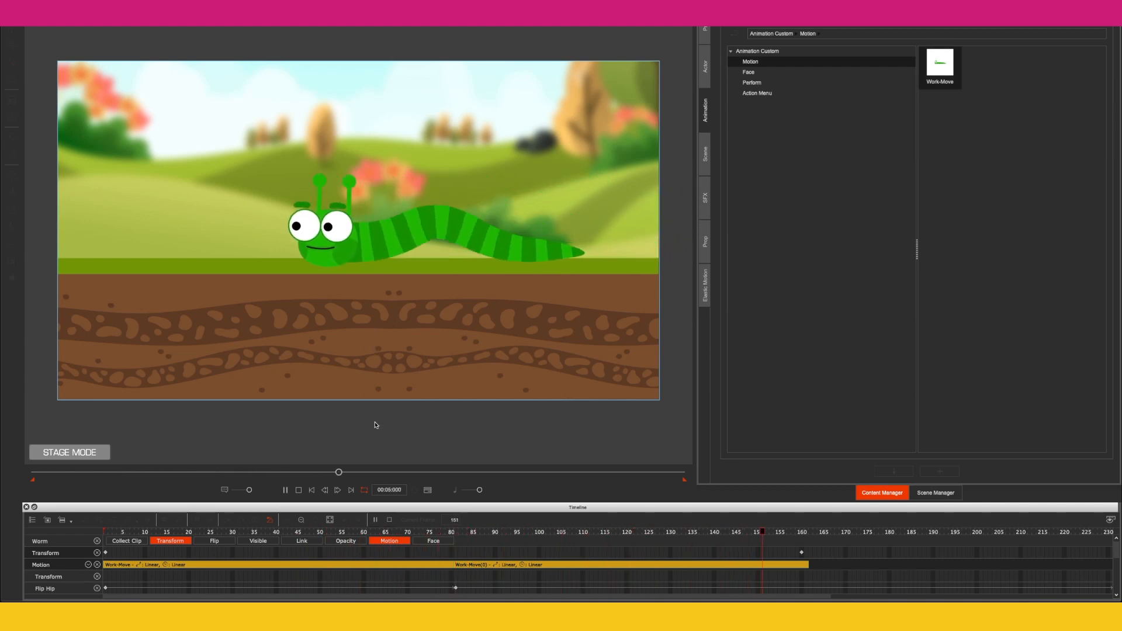
key(space)
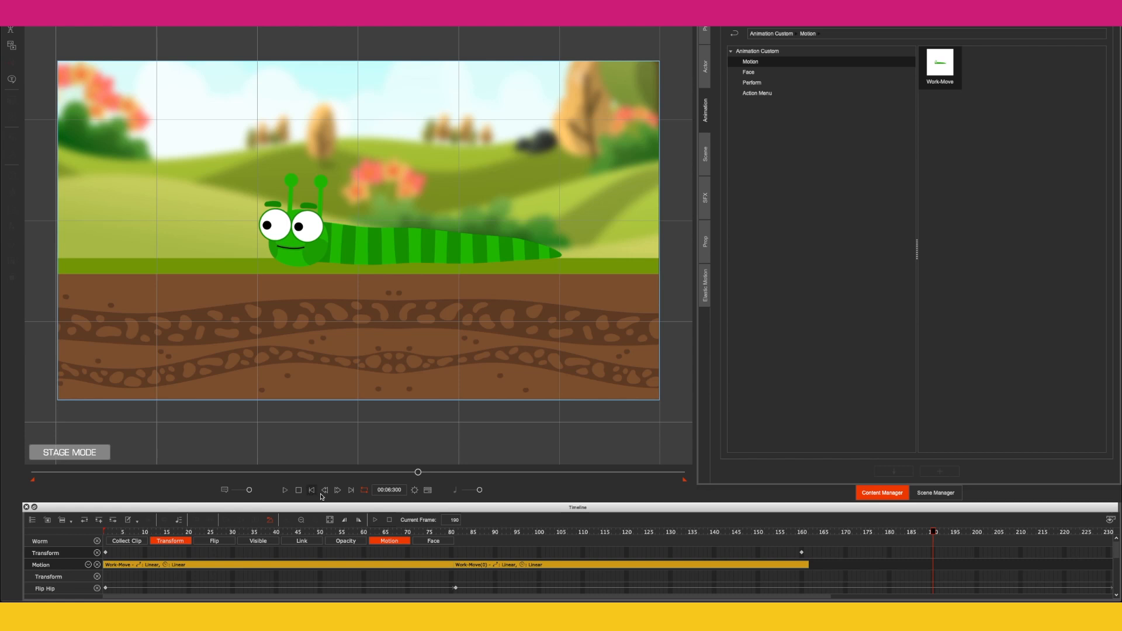
Step: Open the Face Key Editor at frame 150 and make the worm's eyes look left
drag(467, 533, 713, 528)
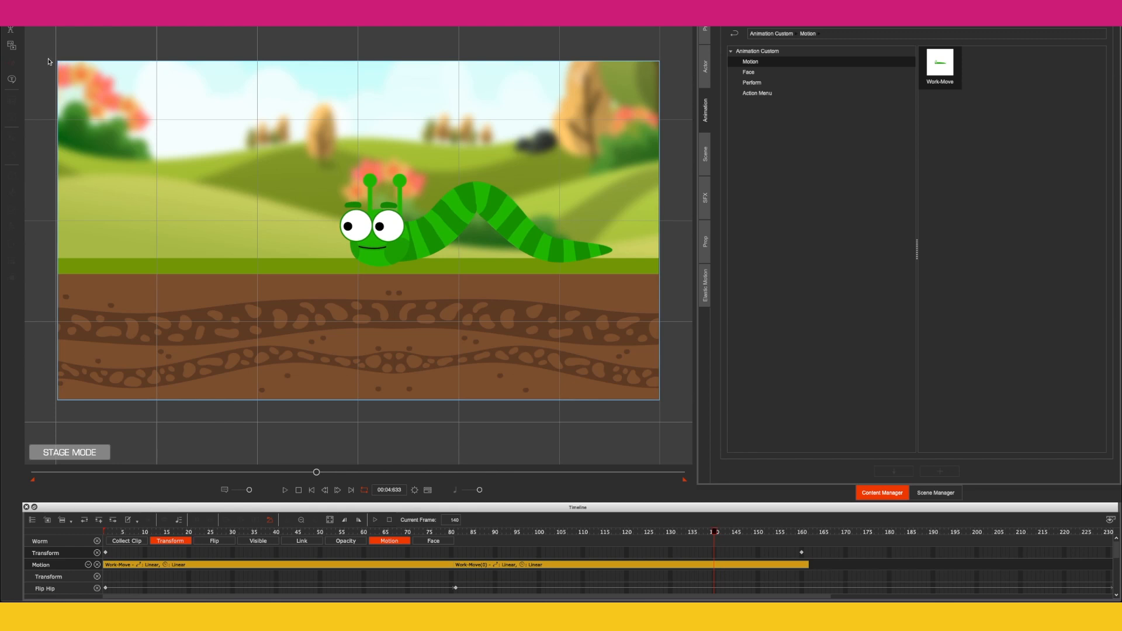
scroll(56, 351, down, 1)
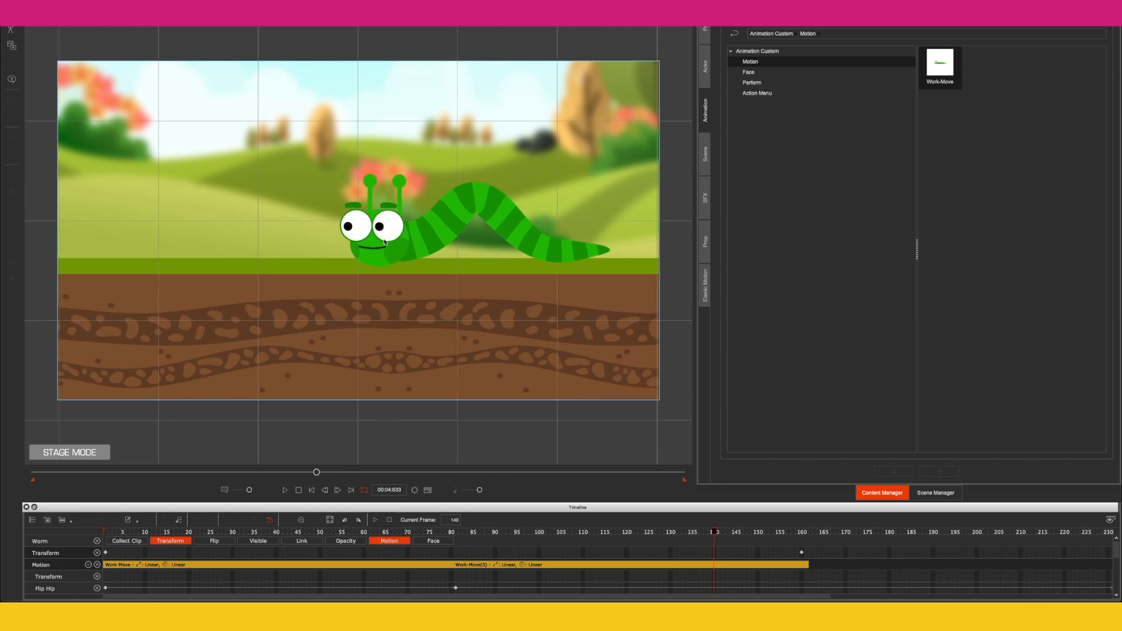
click(47, 552)
click(15, 245)
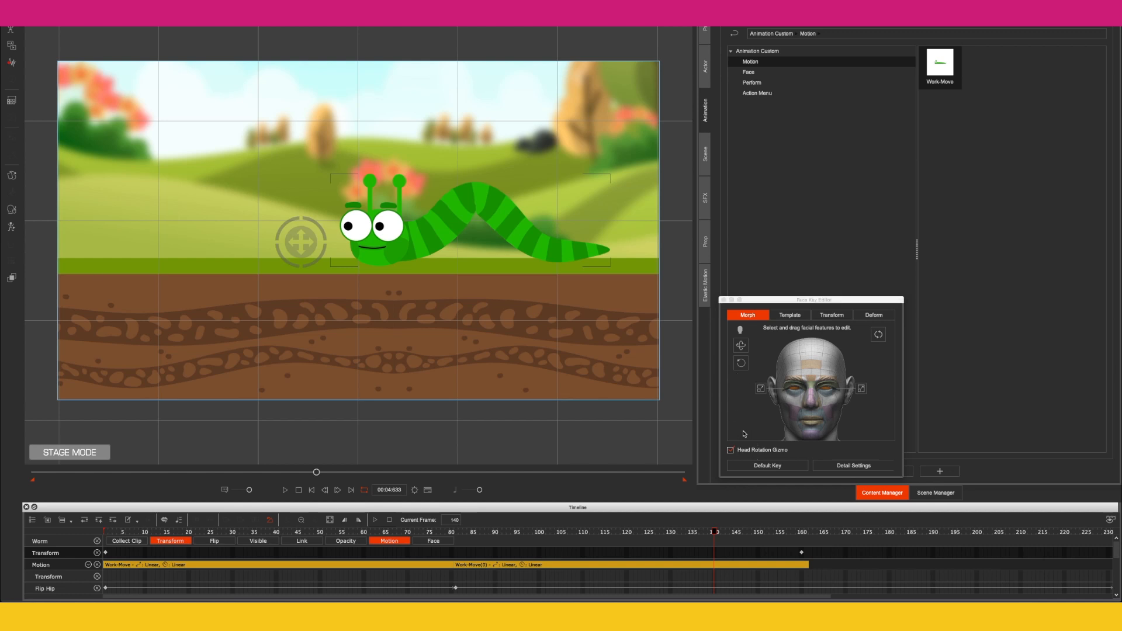
click(759, 532)
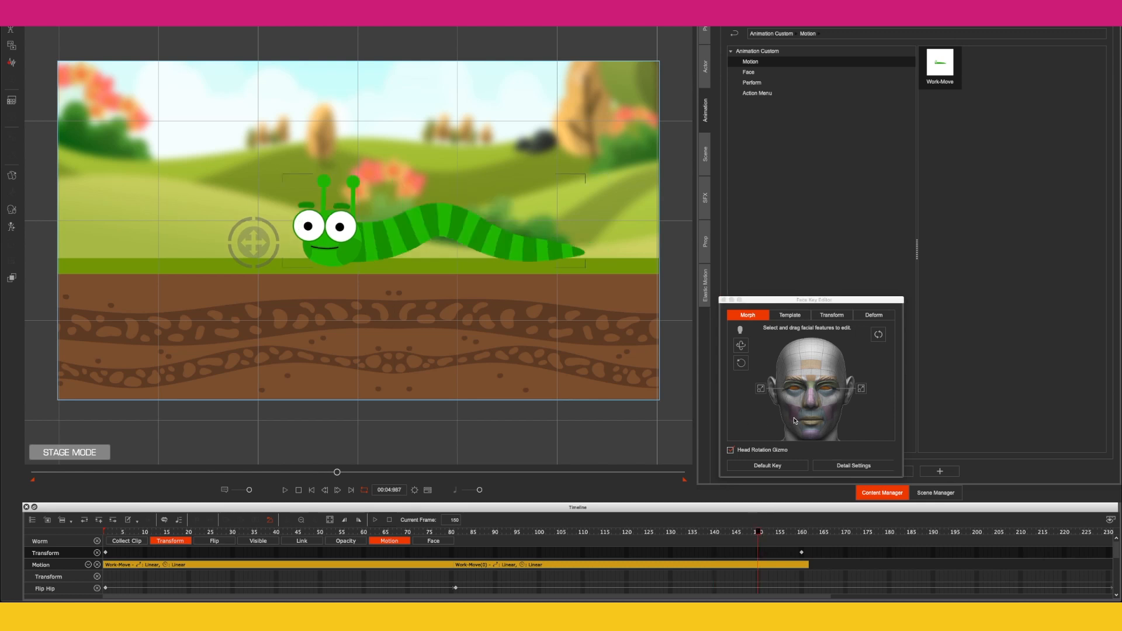
mouse_move(758, 532)
mouse_down()
mouse_move(708, 536)
mouse_move(753, 532)
mouse_up()
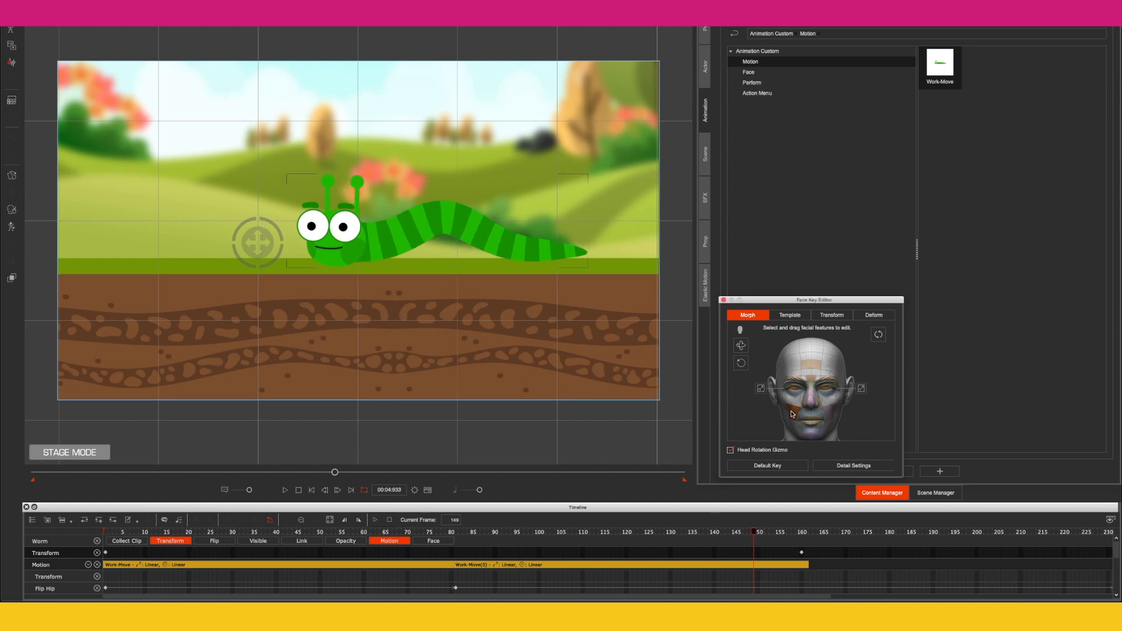
click(300, 249)
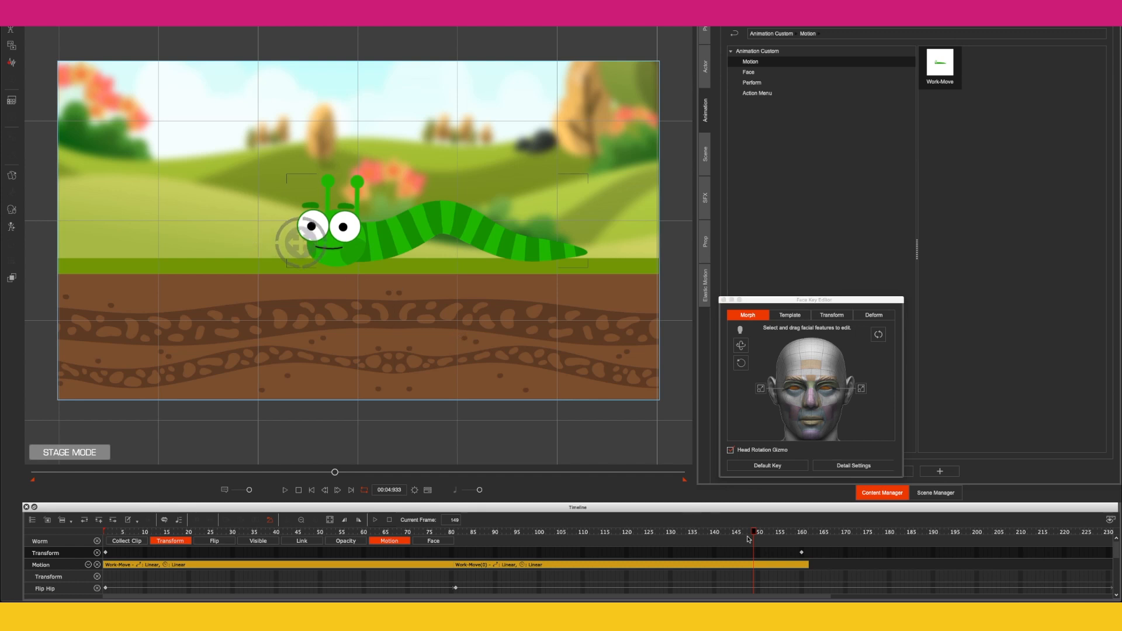
Step: At about frame 160, drag the eye target so the worm looks to the right
drag(775, 535, 819, 533)
drag(220, 236, 386, 231)
drag(810, 533, 835, 530)
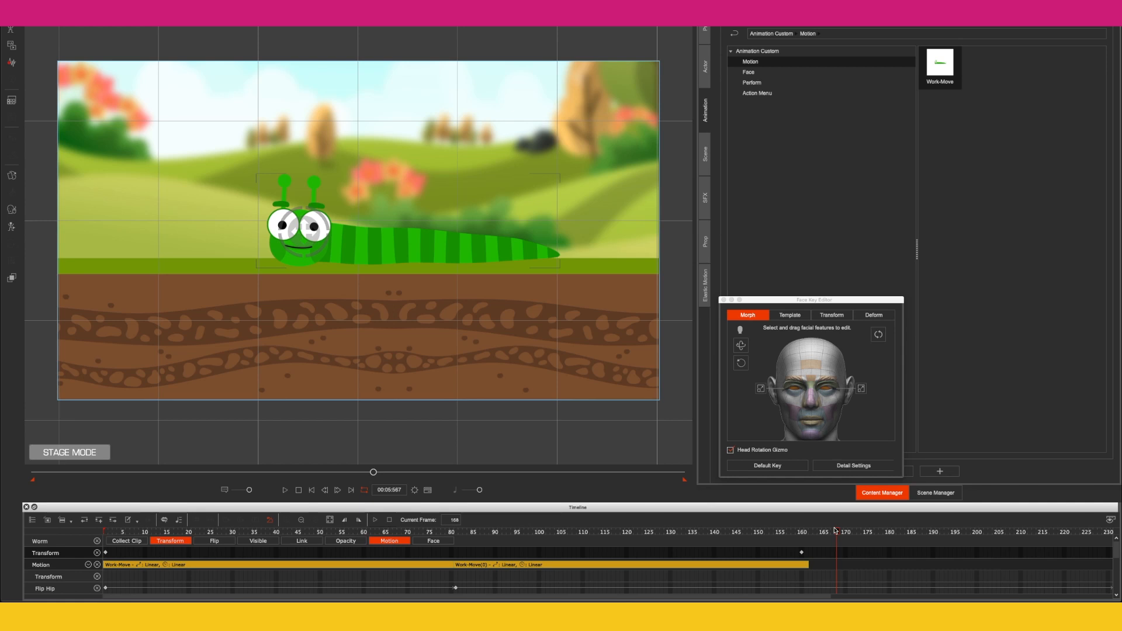
Step: Create a text-to-speech script for the worm saying "hello this is a test tutorial for a worm"
click(12, 62)
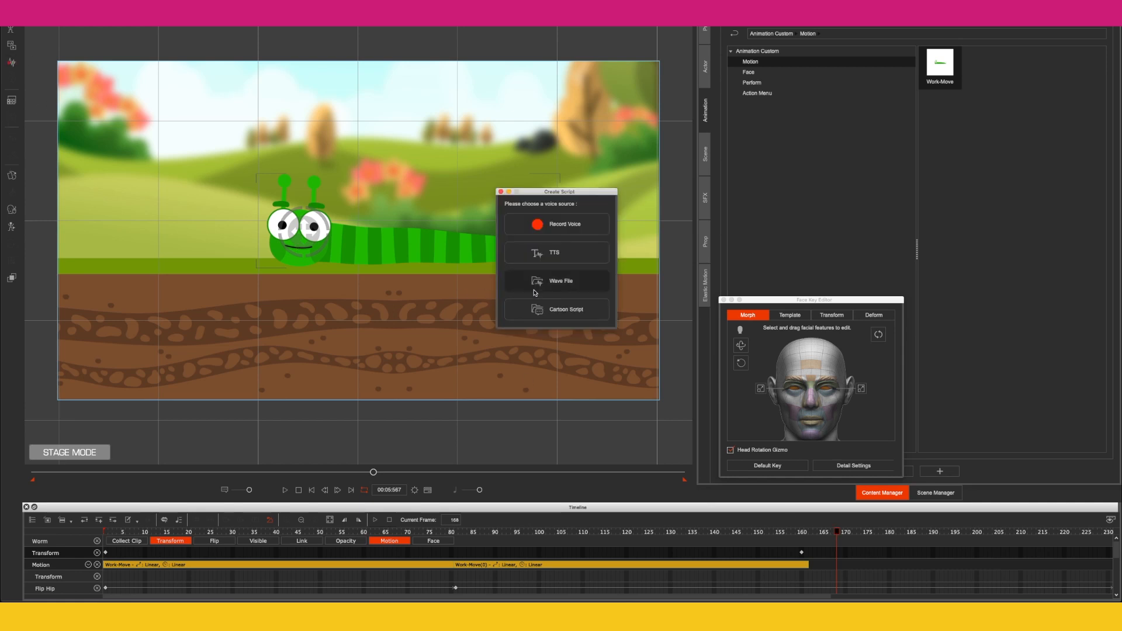
click(570, 251)
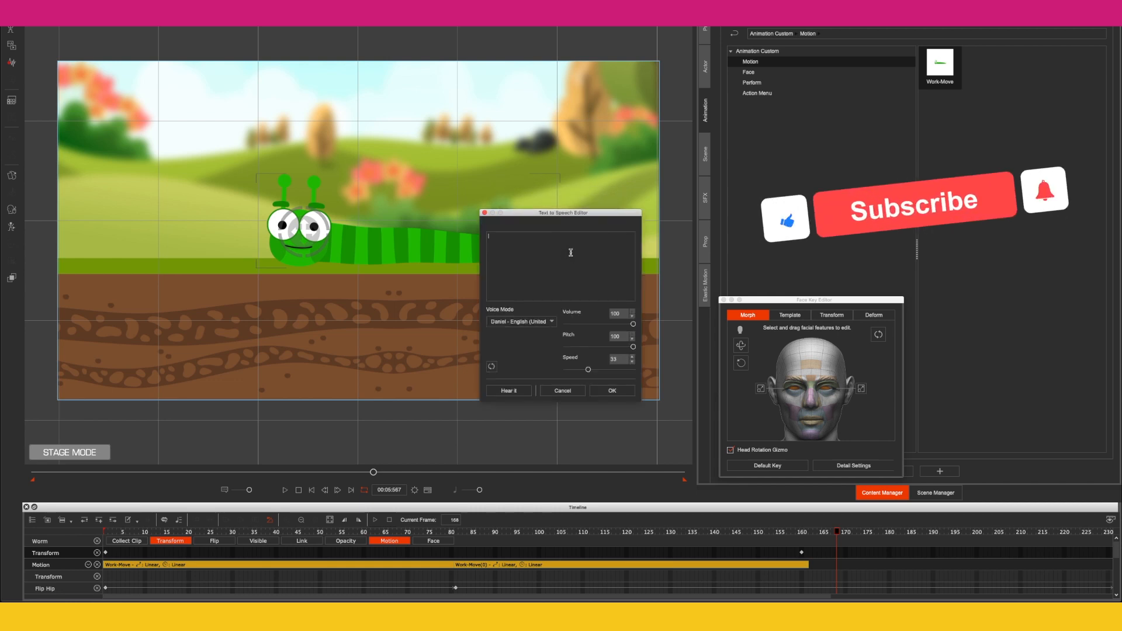
text(hello this is a test i)
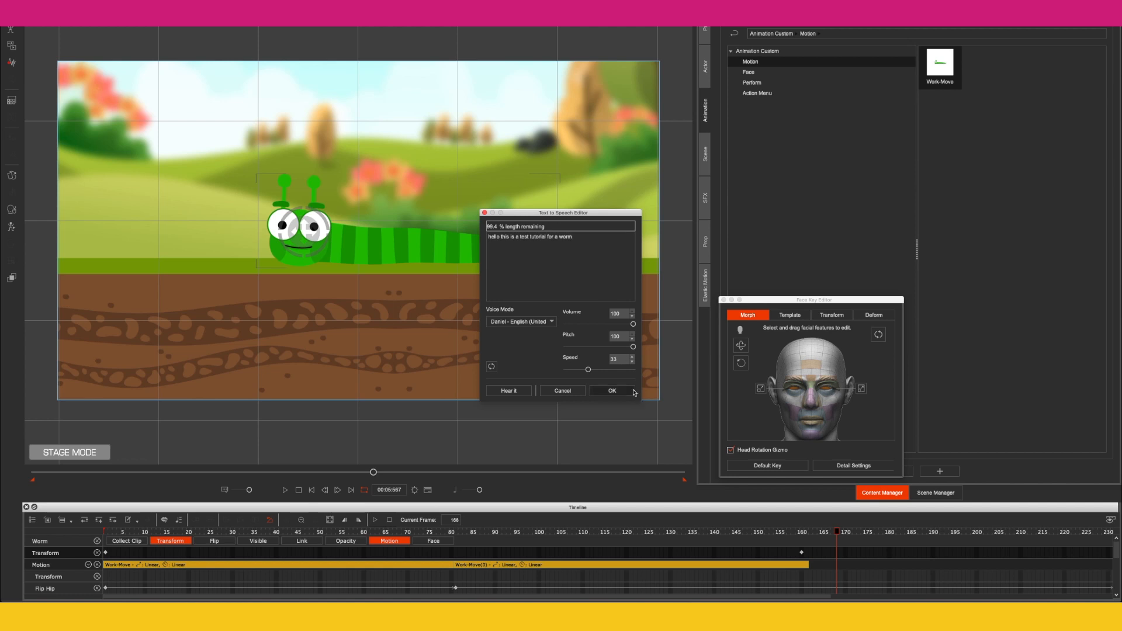
click(612, 391)
Step: Play back the scene preview and move the playhead to about frame 248
key(space)
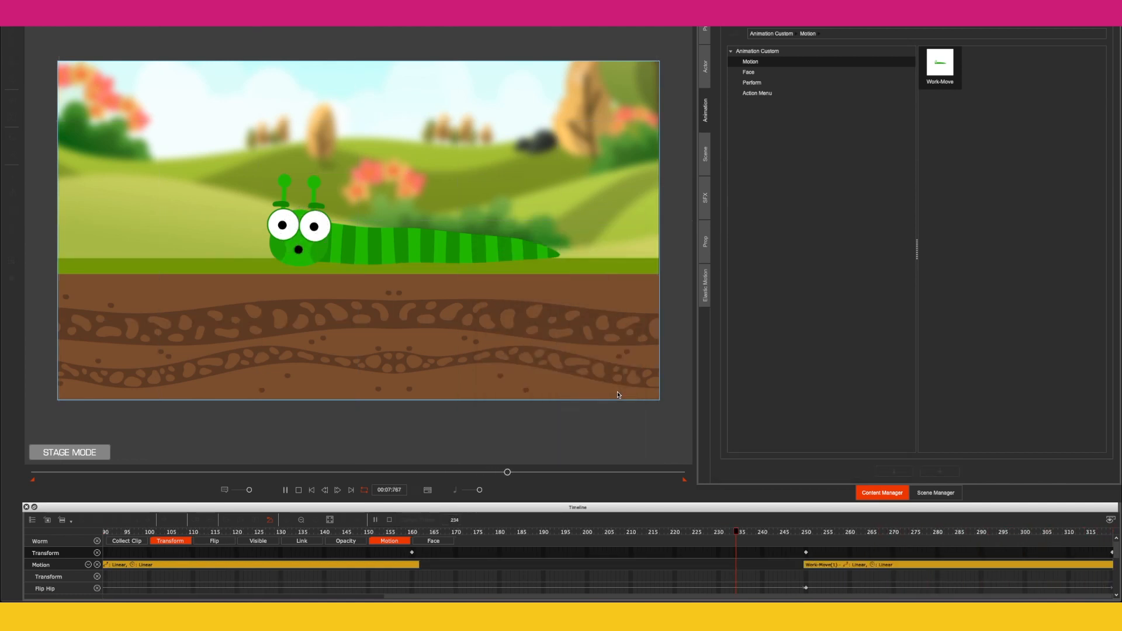
key(space)
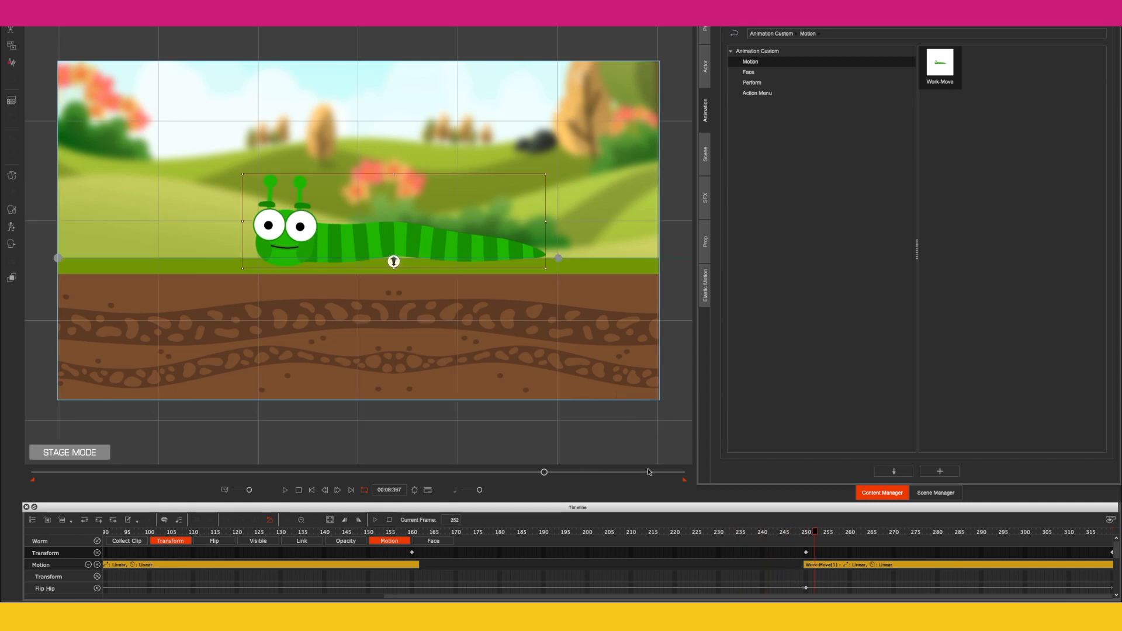
drag(582, 531, 397, 532)
drag(724, 532, 796, 529)
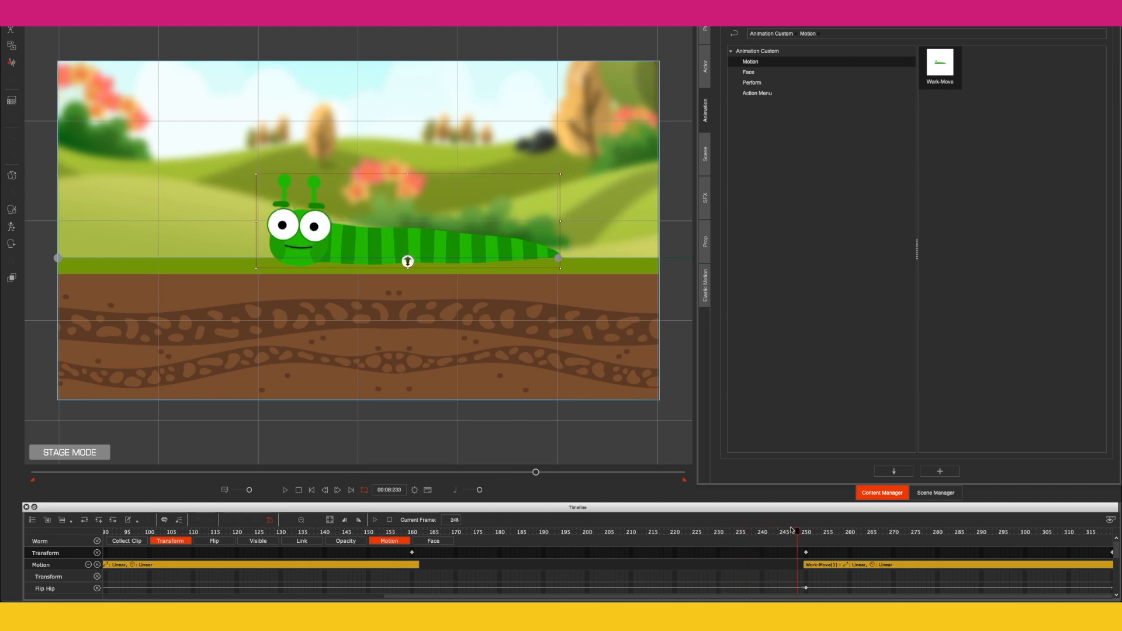
Step: Open the Face Key Editor at about frame 254 and drag the eye target so the worm looks down to the left
click(12, 244)
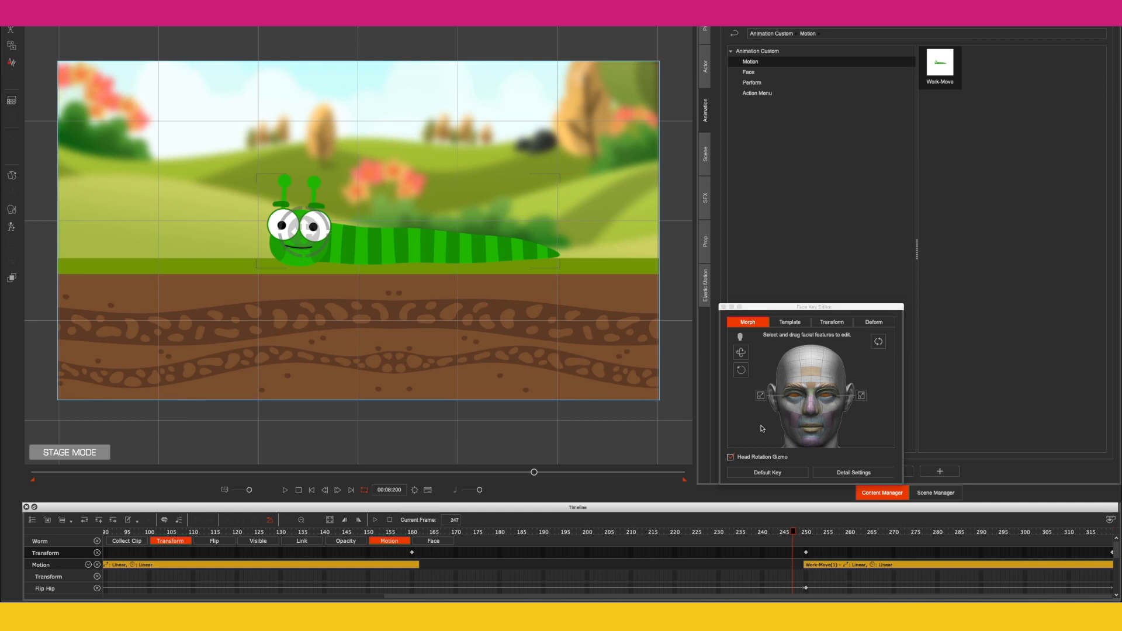
click(808, 533)
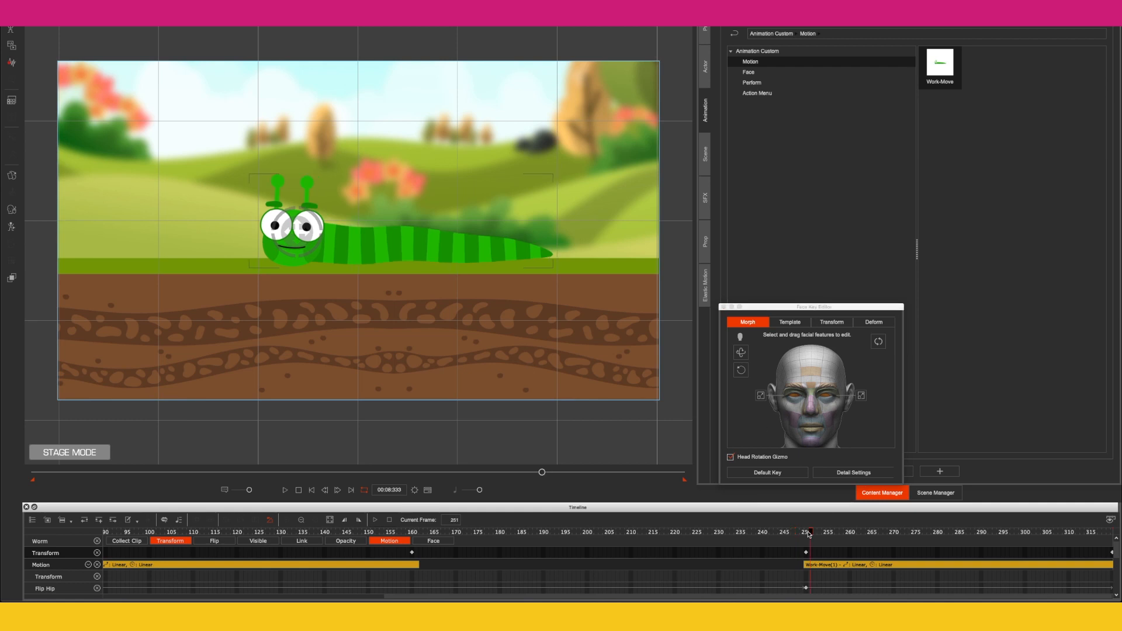
drag(758, 428, 688, 427)
drag(810, 533, 795, 533)
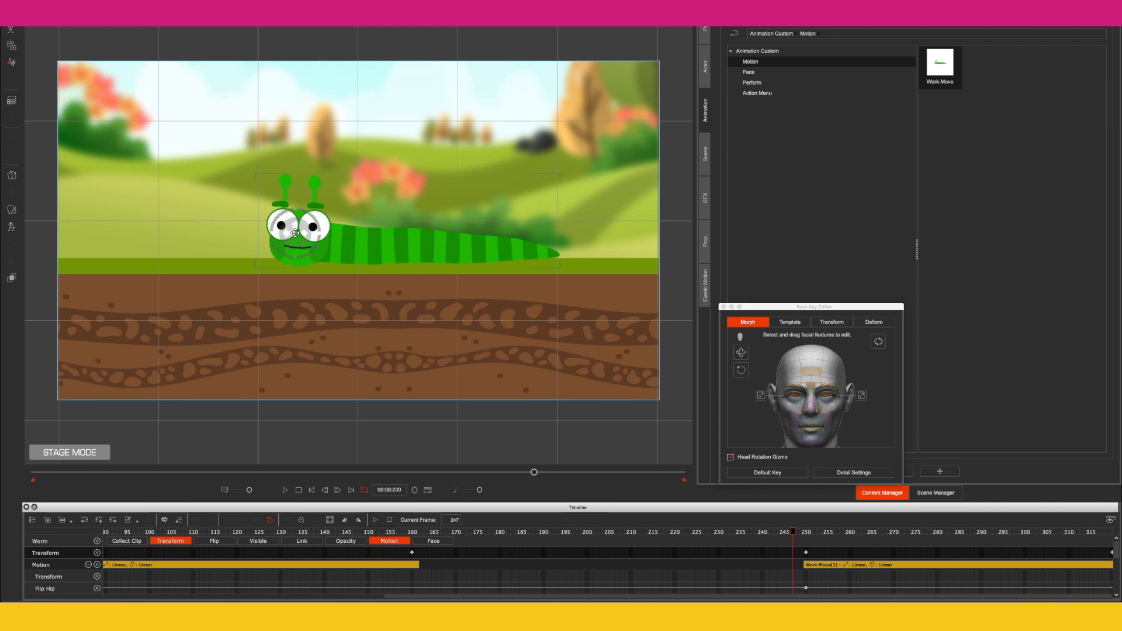
drag(809, 534, 824, 533)
drag(233, 214, 211, 256)
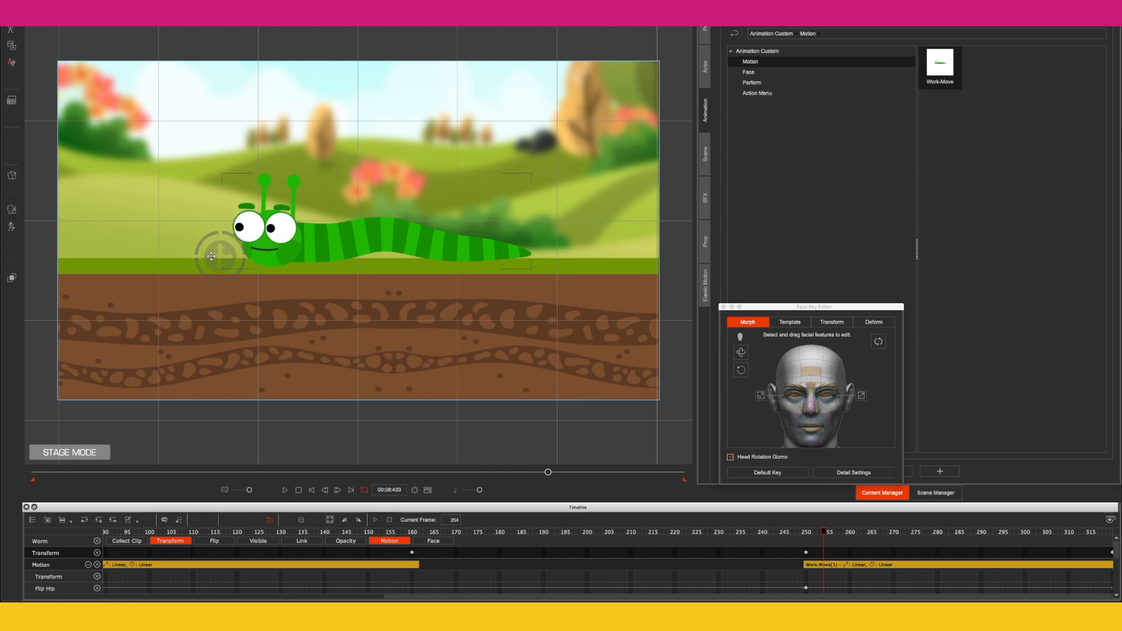
Step: Rewind and play back the animation to check the eye movement
click(312, 490)
click(285, 490)
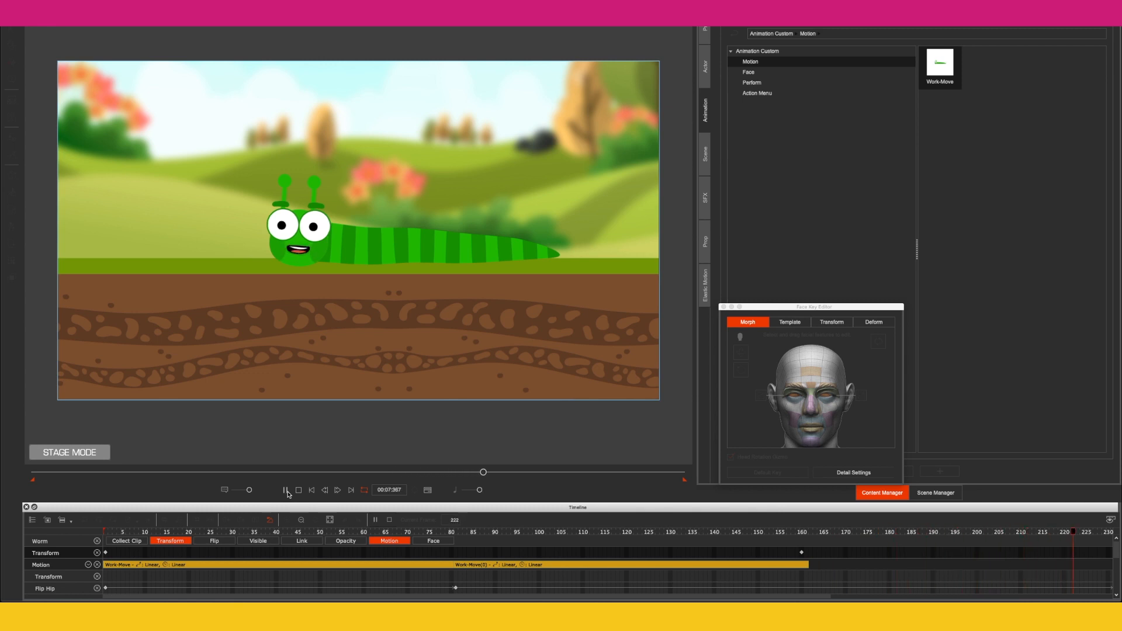
click(286, 490)
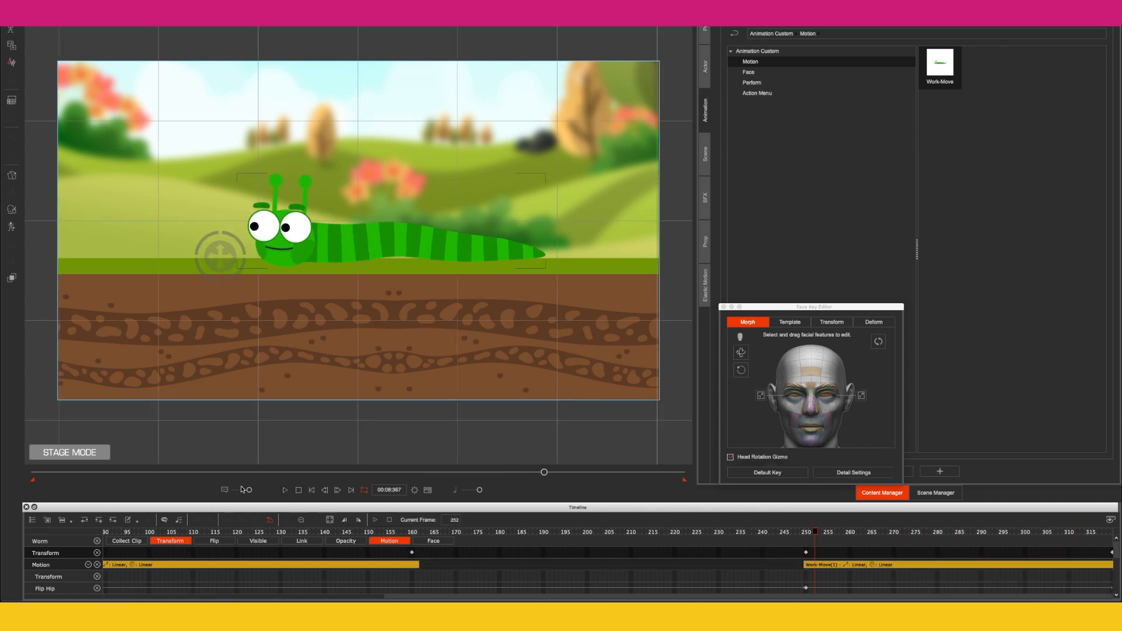
click(312, 491)
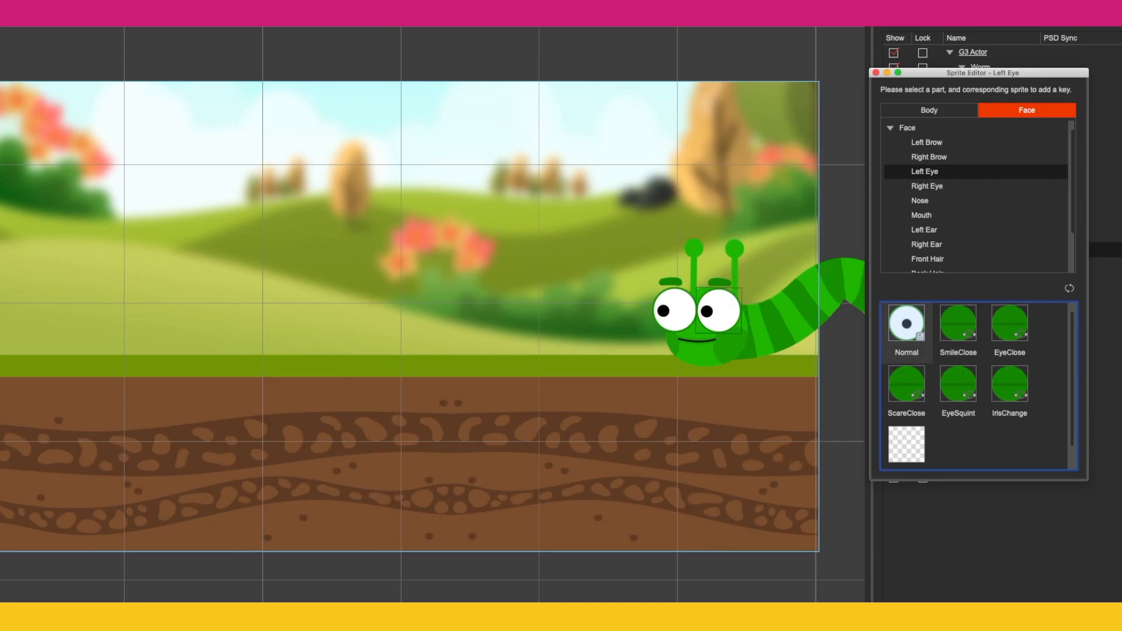
key(space)
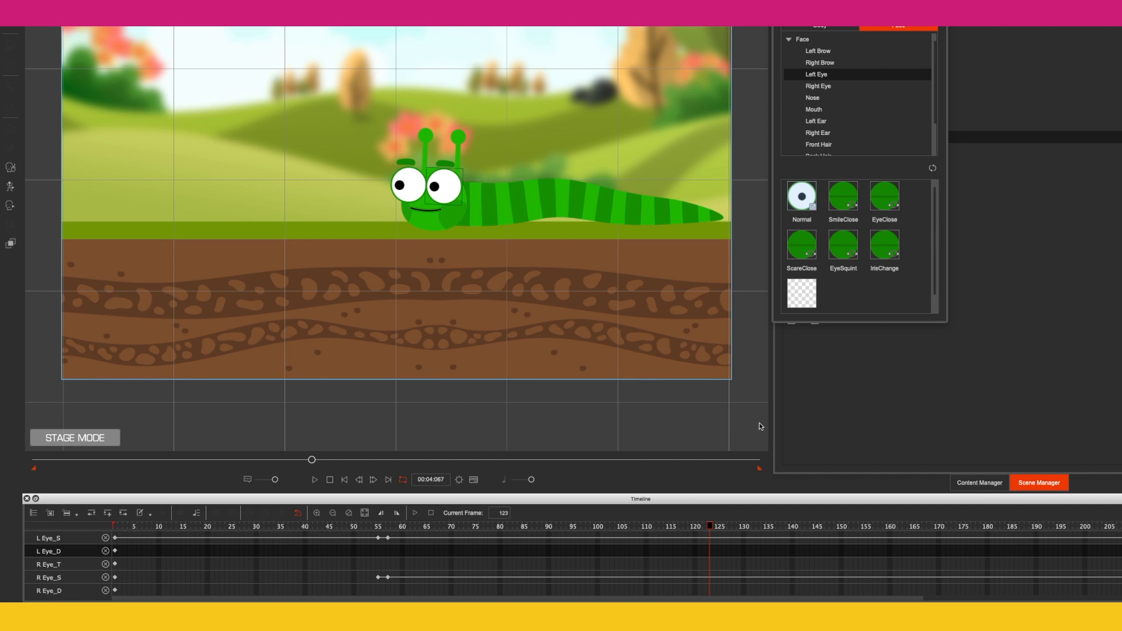
Step: At frame 123, set both the left and right eye sprites to SmileClose
click(840, 198)
click(818, 87)
click(842, 200)
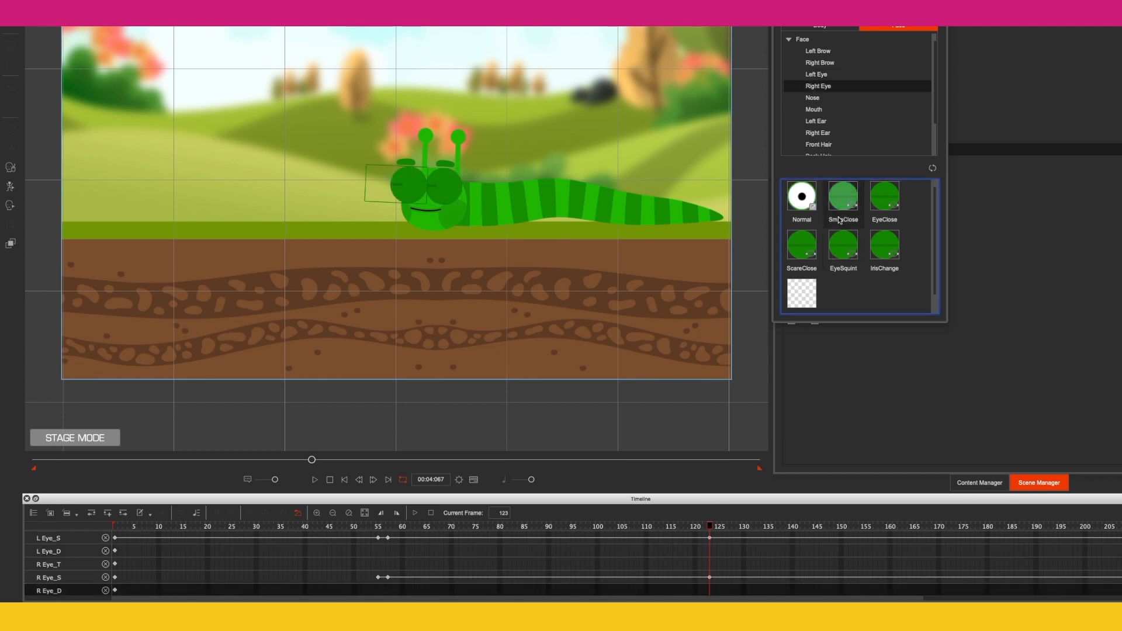
Step: At frame 125, switch both eye sprites back to Normal to finish the blink
drag(711, 530, 719, 528)
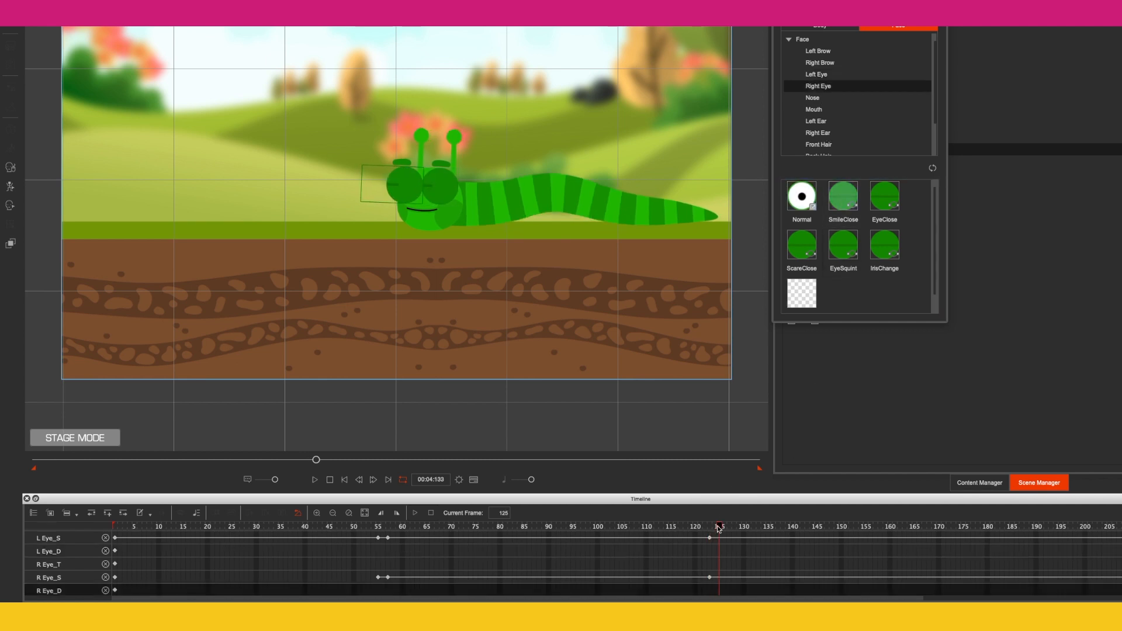
click(807, 198)
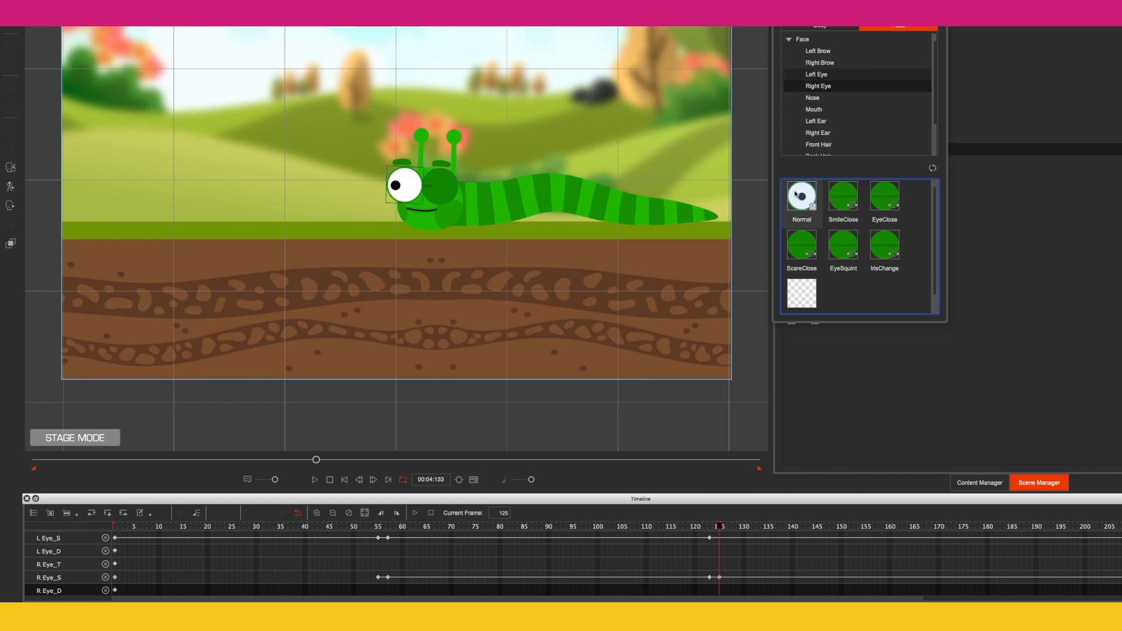
click(816, 74)
click(801, 196)
Step: At frame 153, set both the left and right eye sprites to SmileClose
drag(722, 528, 857, 528)
click(846, 198)
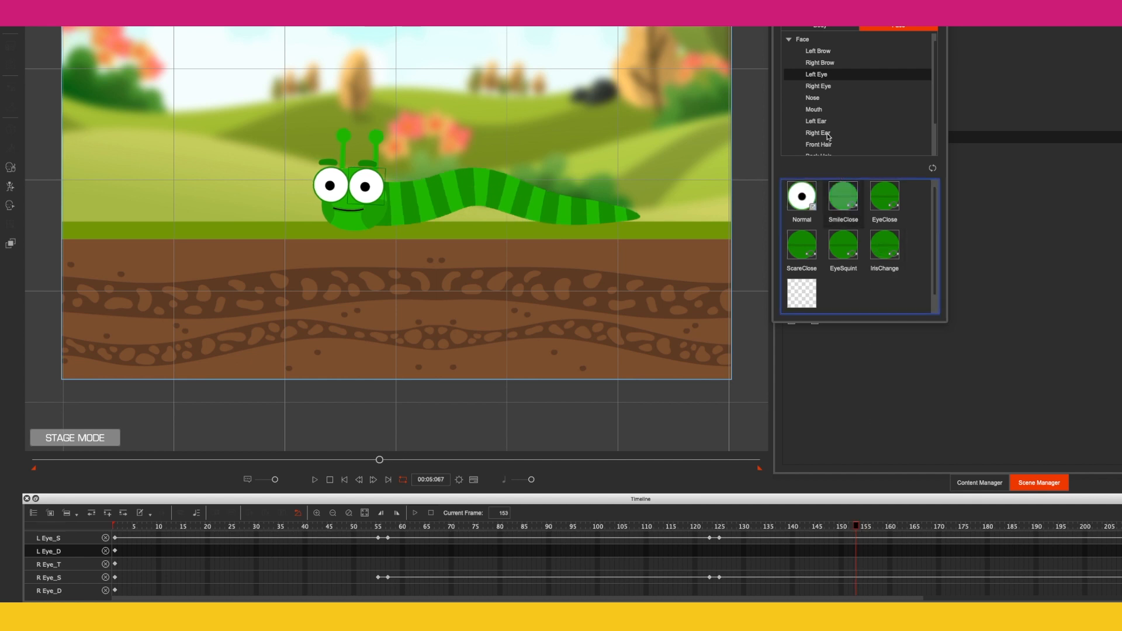
click(819, 86)
click(847, 209)
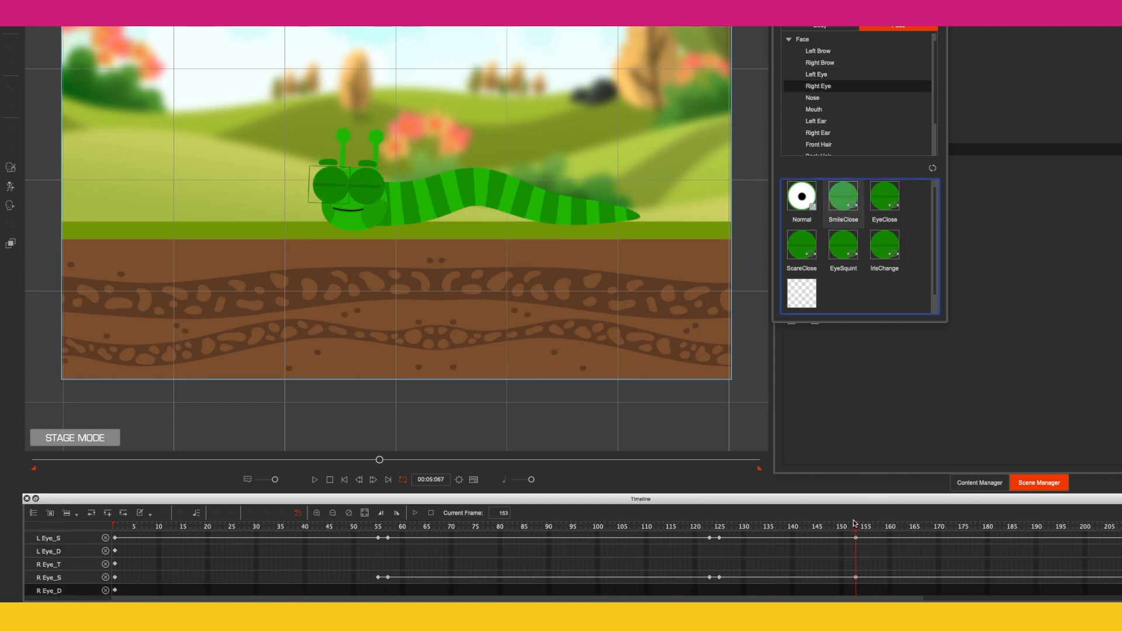
Step: At frame 155, switch both eye sprites back to Normal
drag(858, 529, 866, 528)
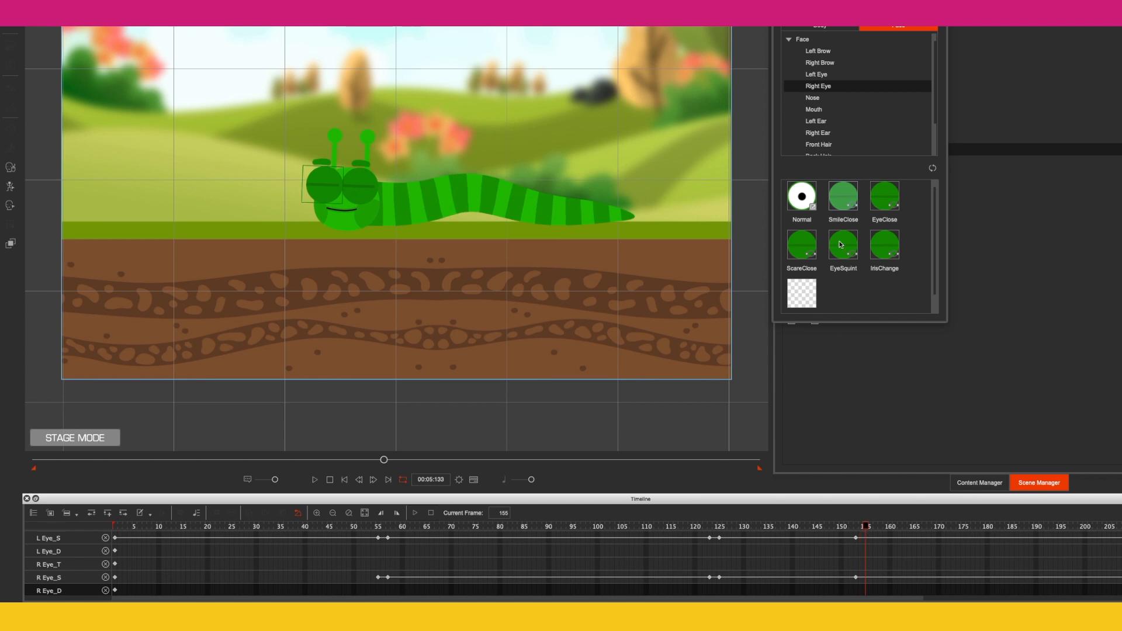
click(801, 192)
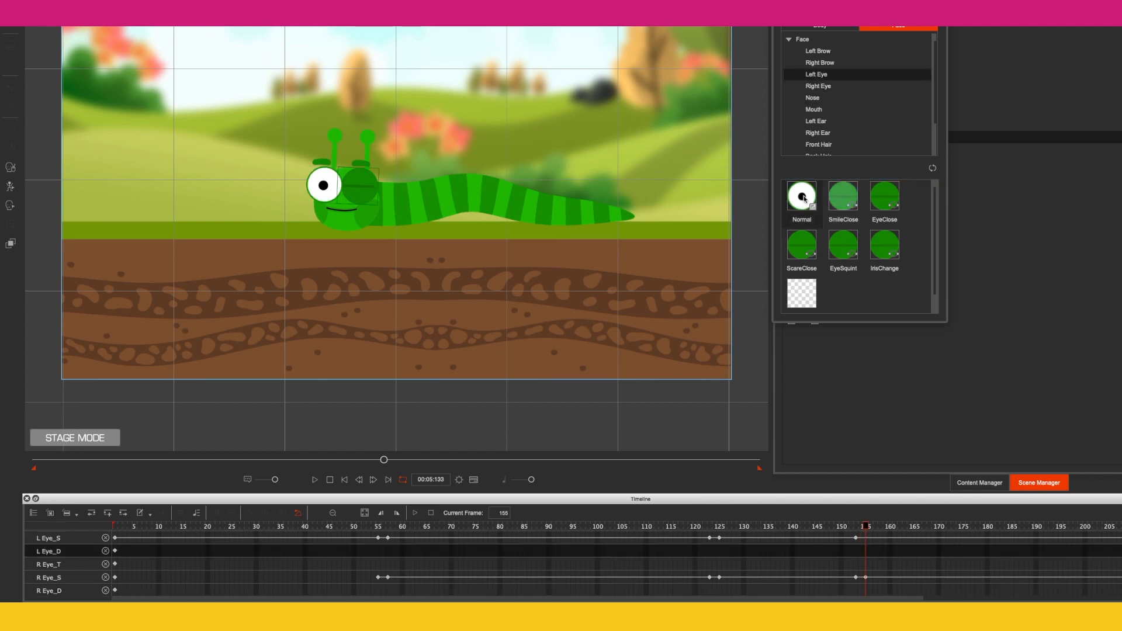
click(809, 205)
Step: At frame 247, set both the left and right eye sprites to SmileClose
click(902, 598)
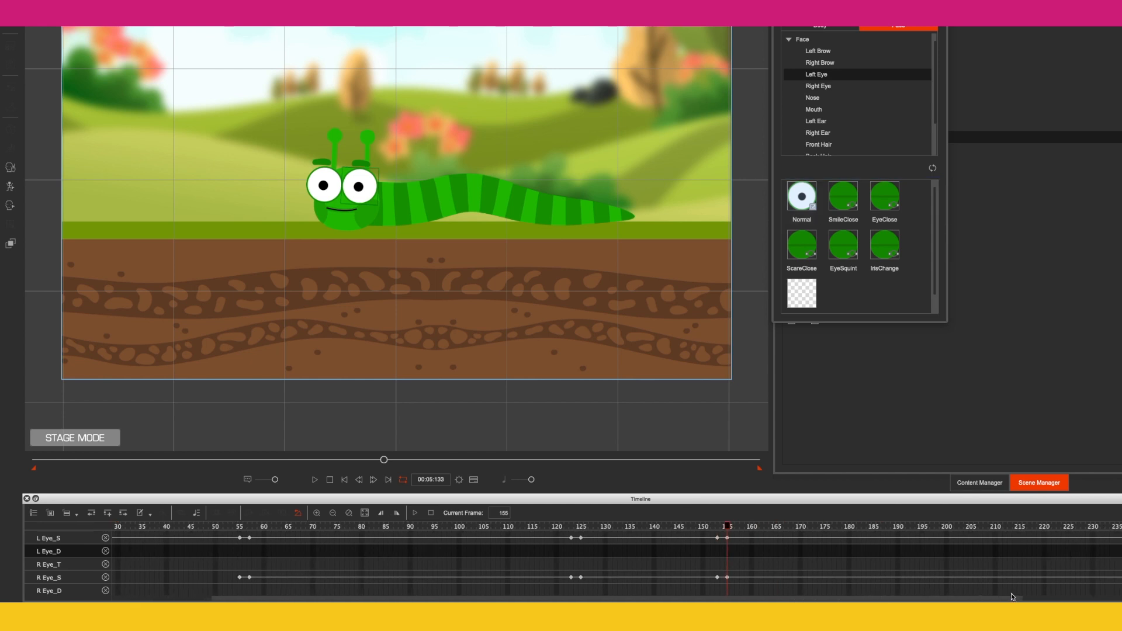
click(880, 526)
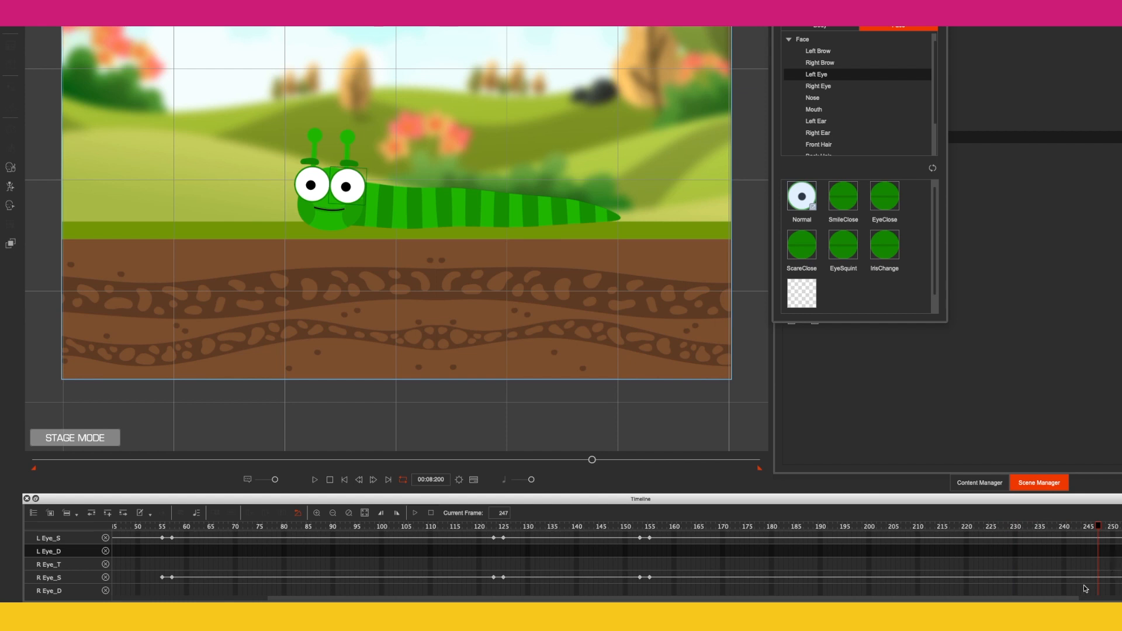
click(1105, 598)
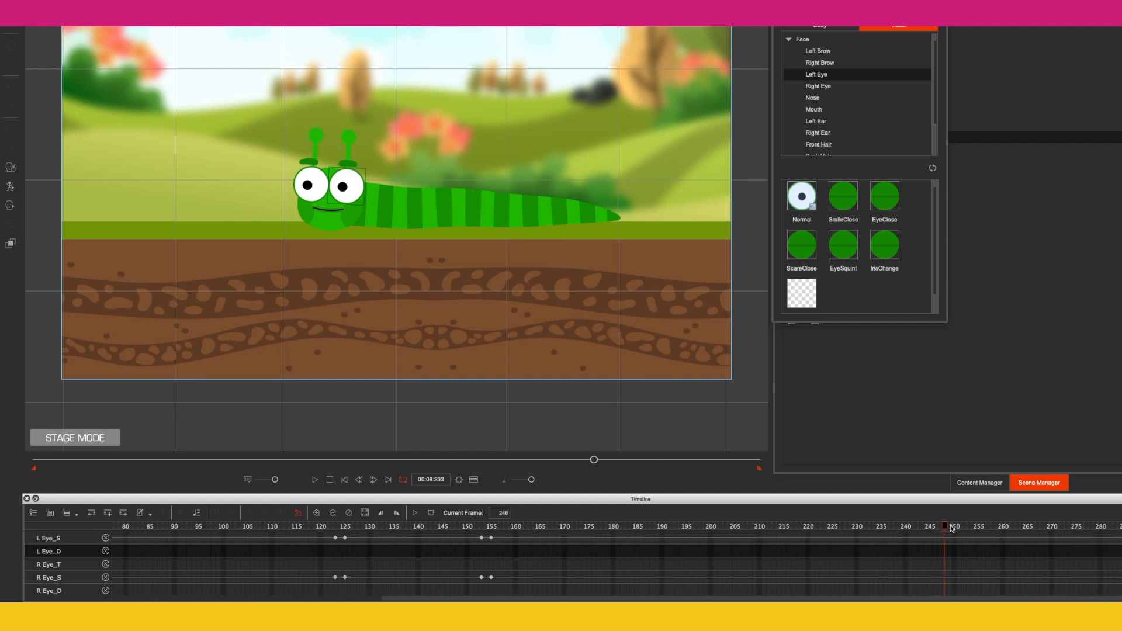
click(972, 527)
drag(975, 528, 942, 530)
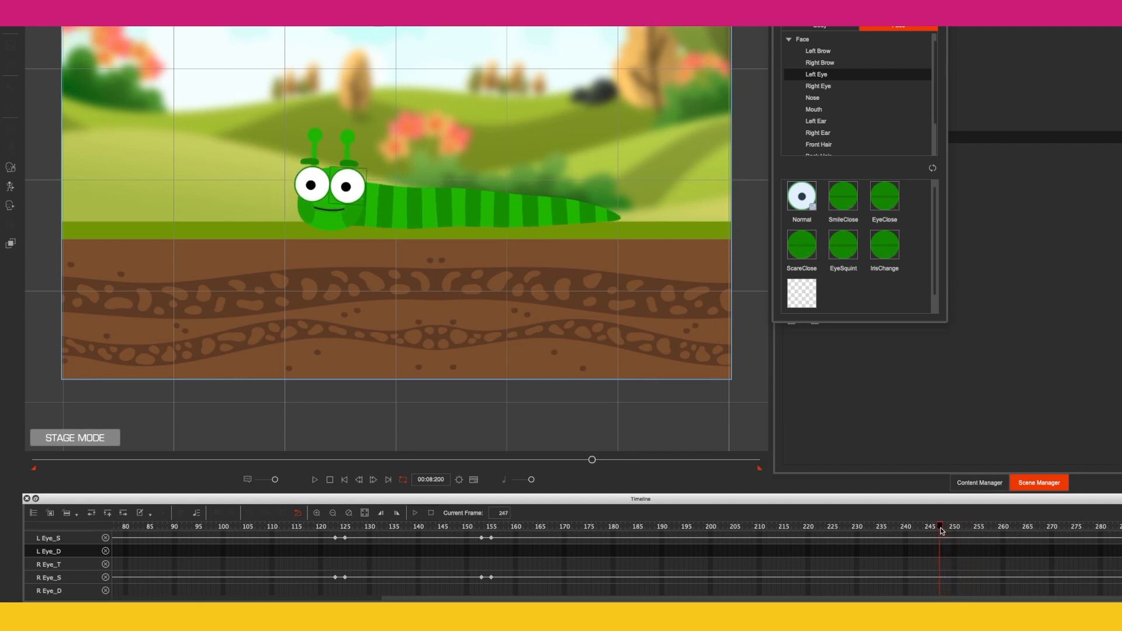
click(847, 205)
click(828, 87)
click(847, 188)
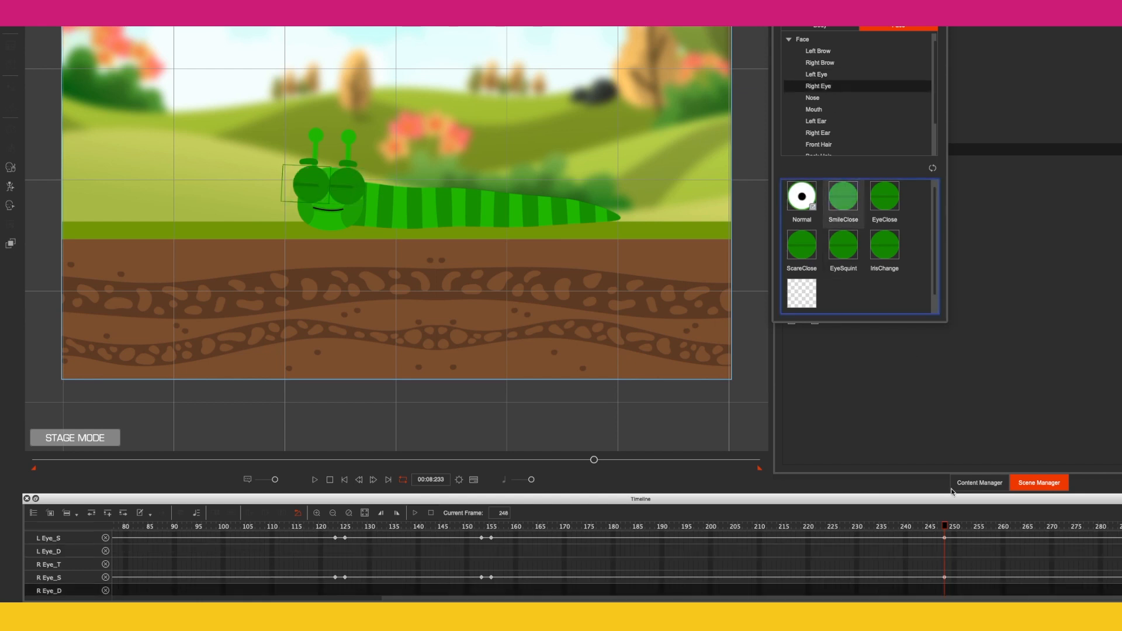
Step: At about frame 249, switch both eye sprites back to Normal
mouse_move(950, 530)
mouse_down()
mouse_move(938, 532)
mouse_move(944, 525)
mouse_up()
click(796, 190)
click(823, 75)
click(799, 194)
Step: Rewind and play back the whole animation to review the blinks
key(space)
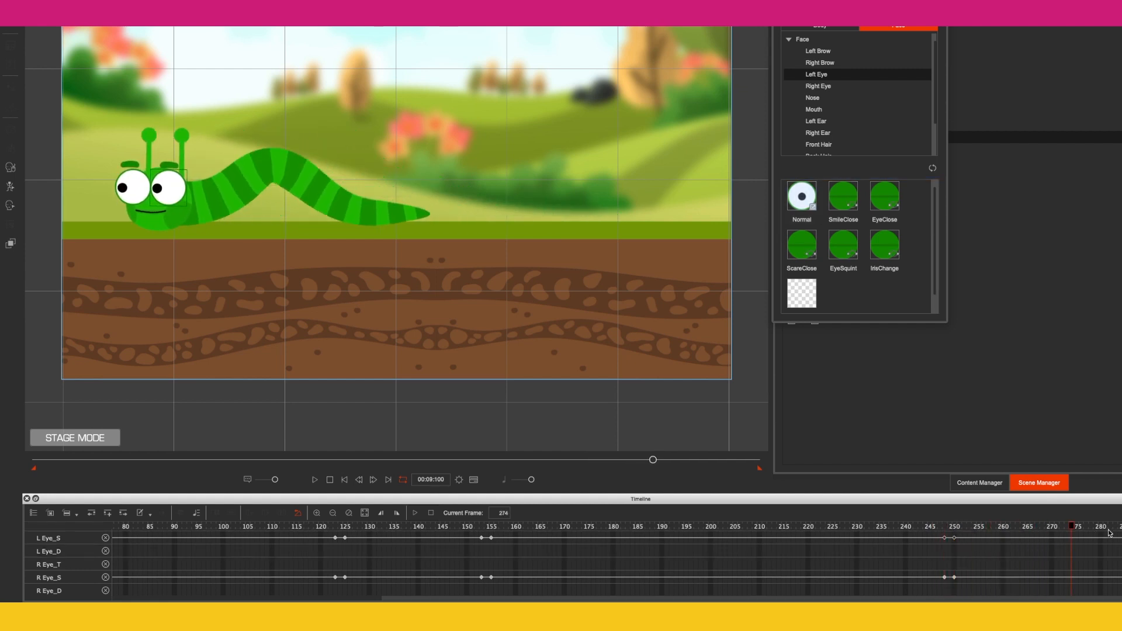
click(344, 480)
click(314, 479)
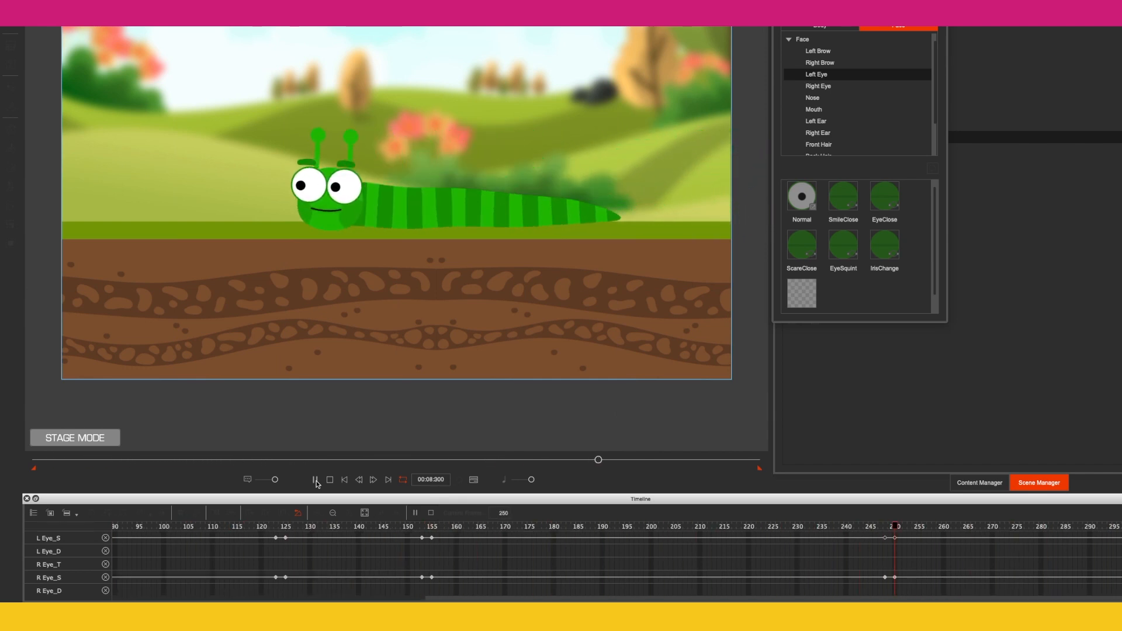
click(315, 480)
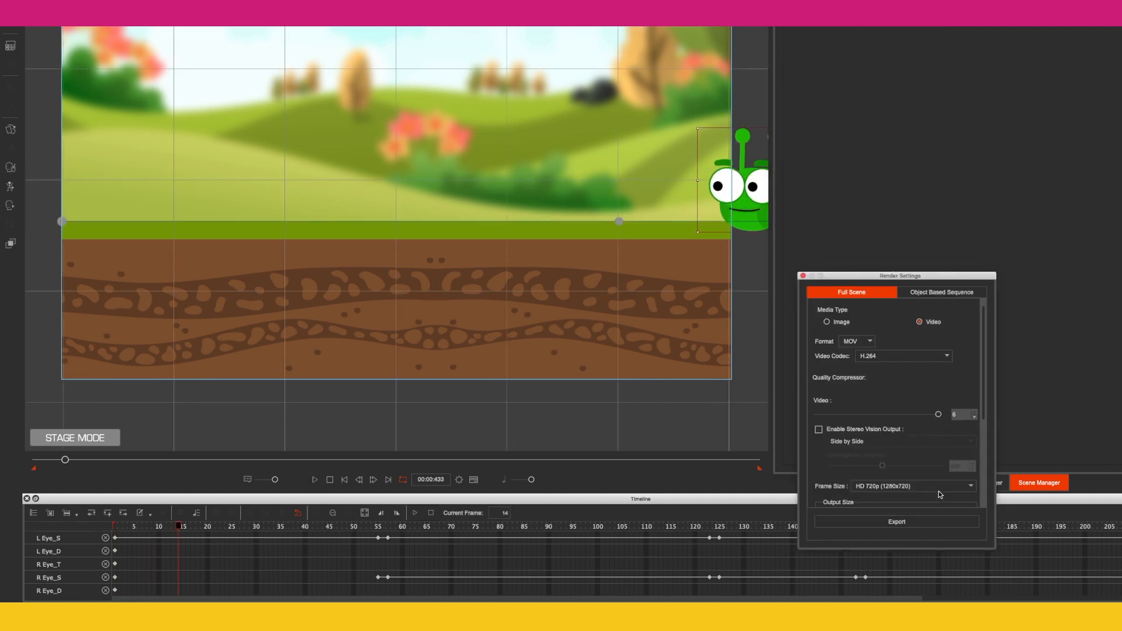
Step: Set the render frame size to HD 1080 (1920x1080) and export the scene as an MOV video
click(938, 491)
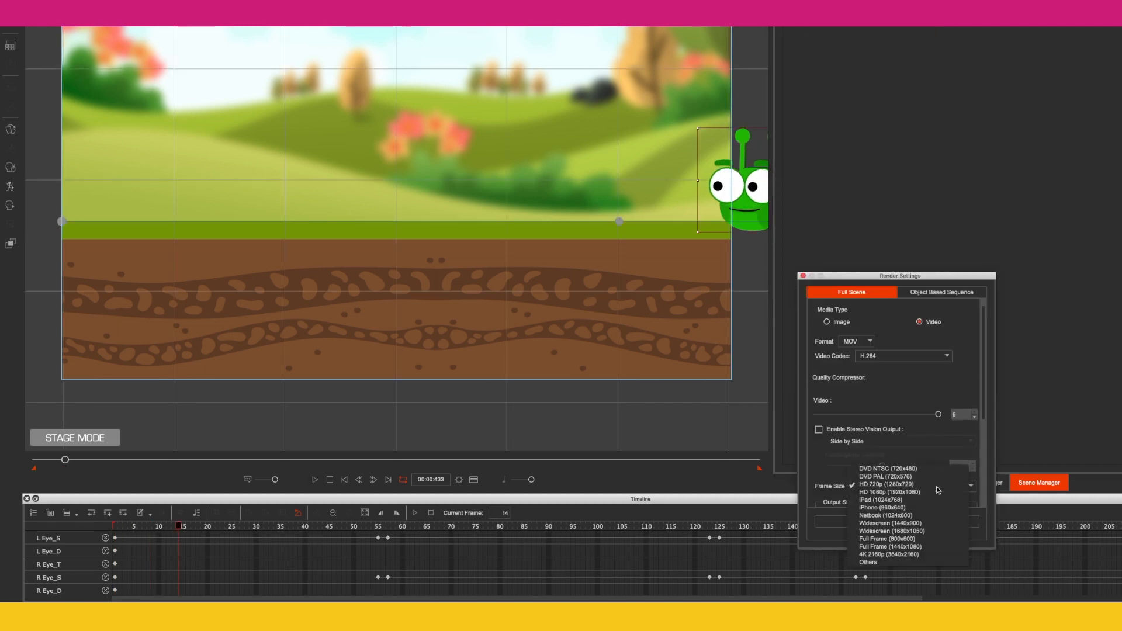
click(915, 494)
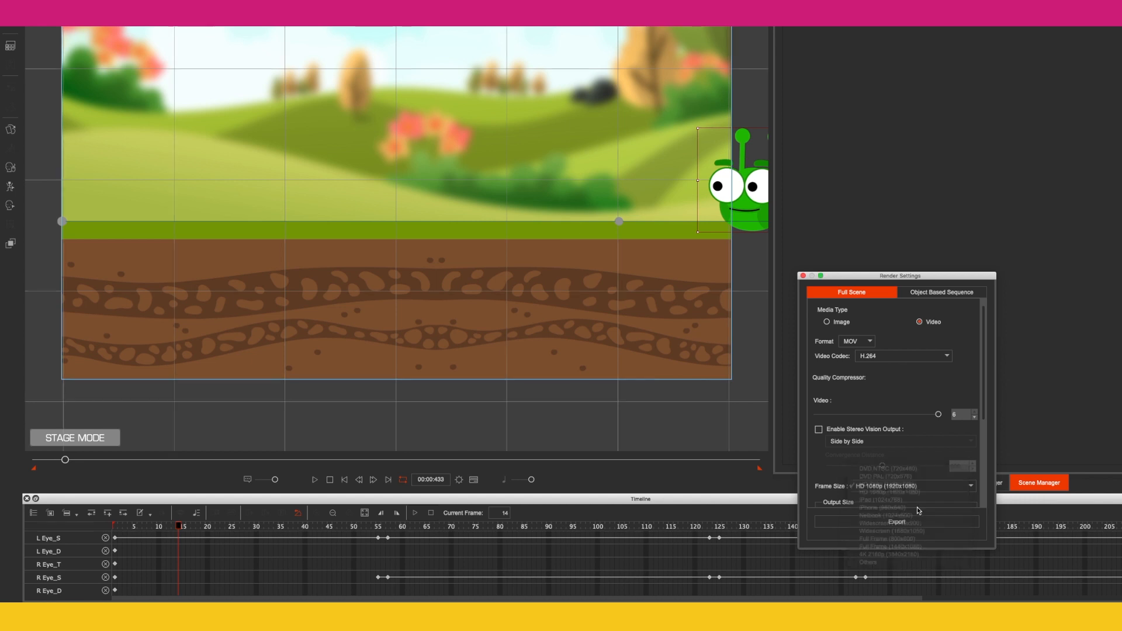
click(629, 46)
click(620, 120)
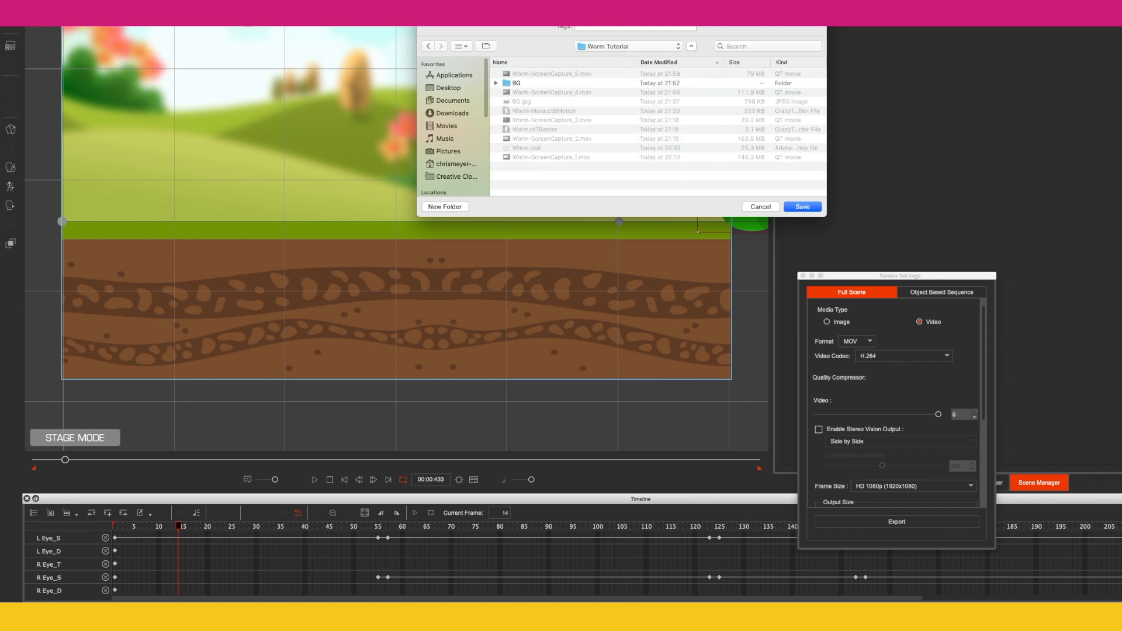
key(Return)
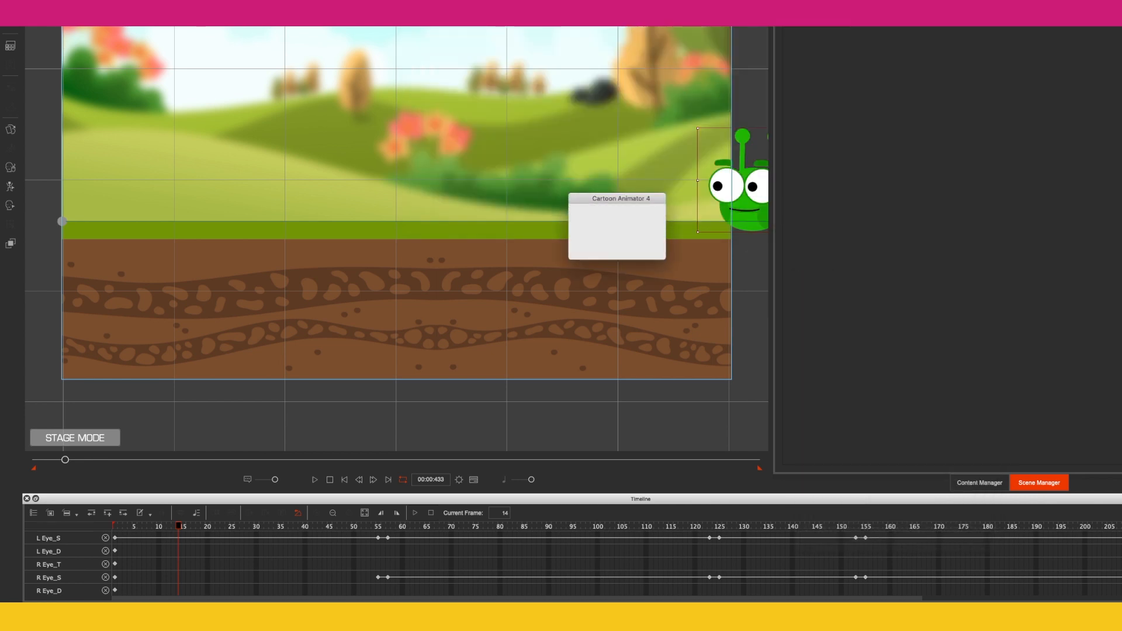